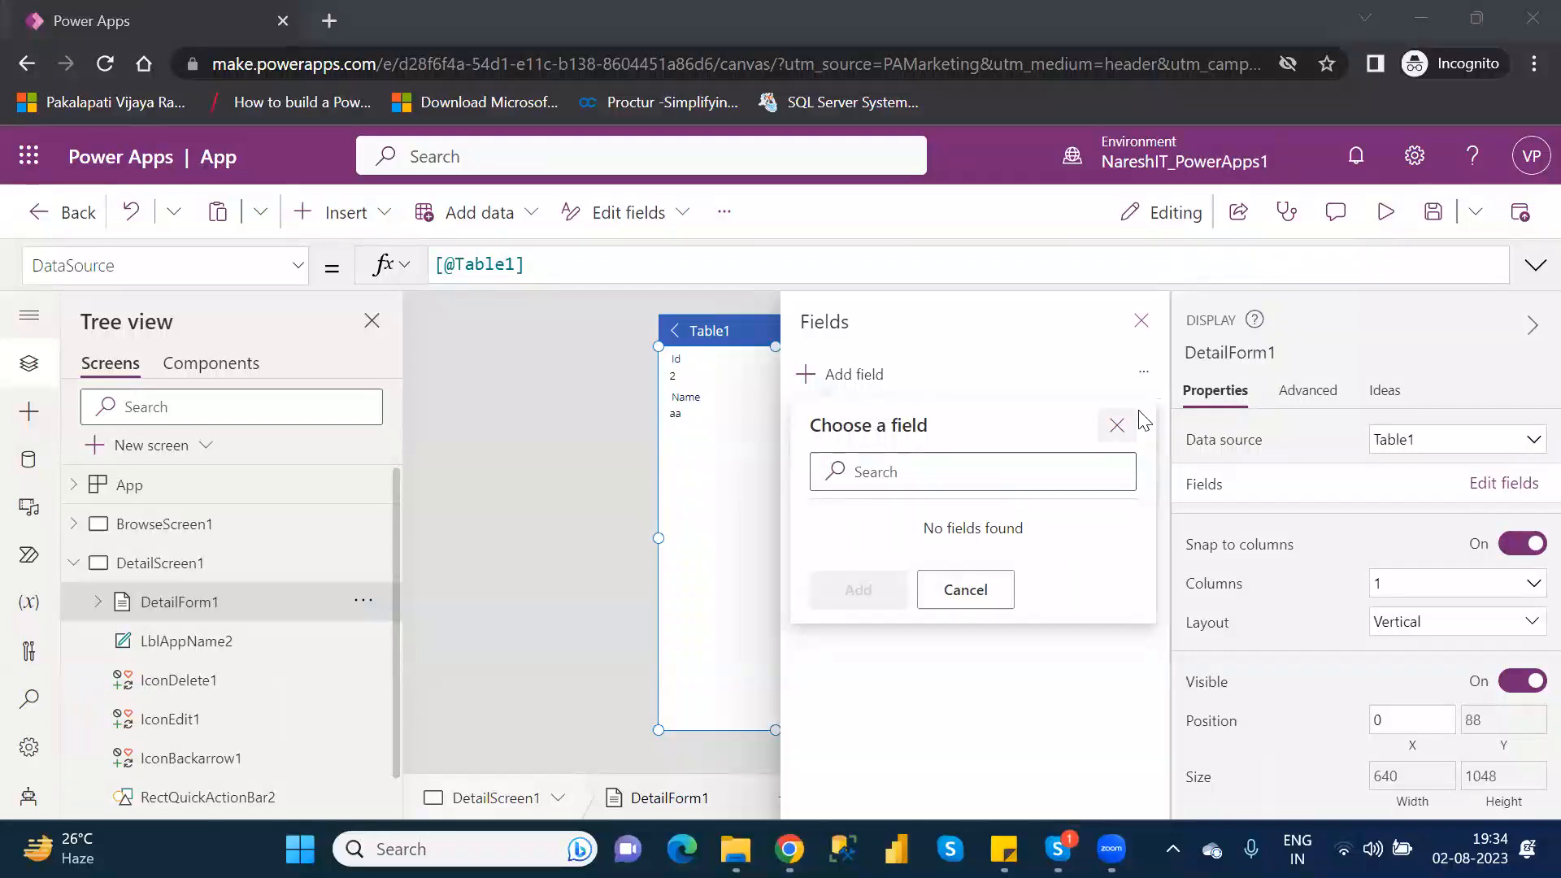
# Check which Table1 fields are still available to add to DetailForm1, without adding any
pyautogui.click(1116, 425)
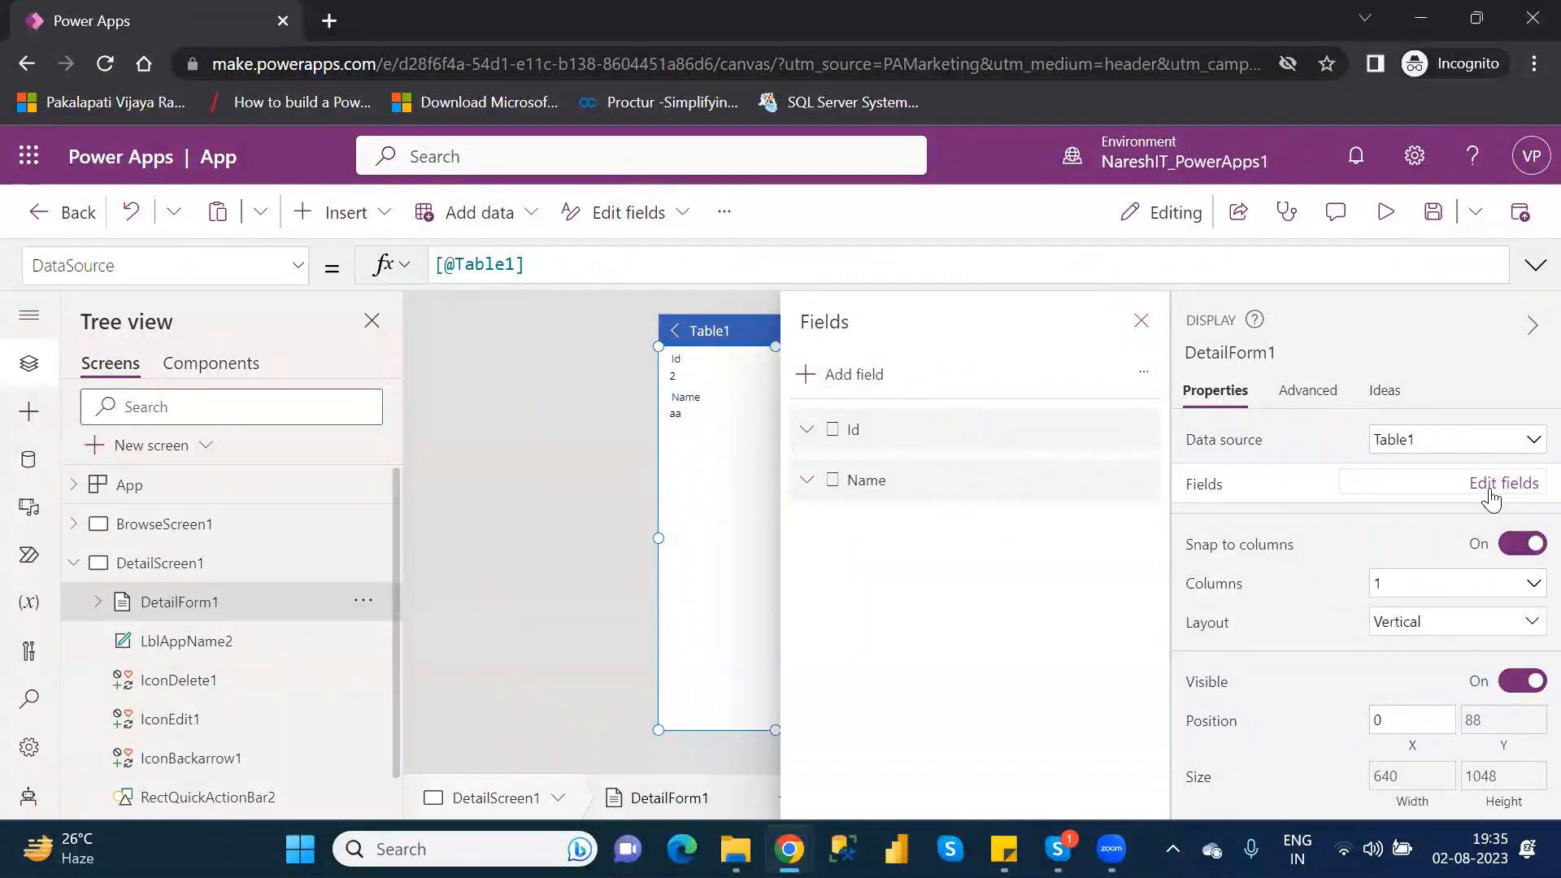
pyautogui.click(851, 377)
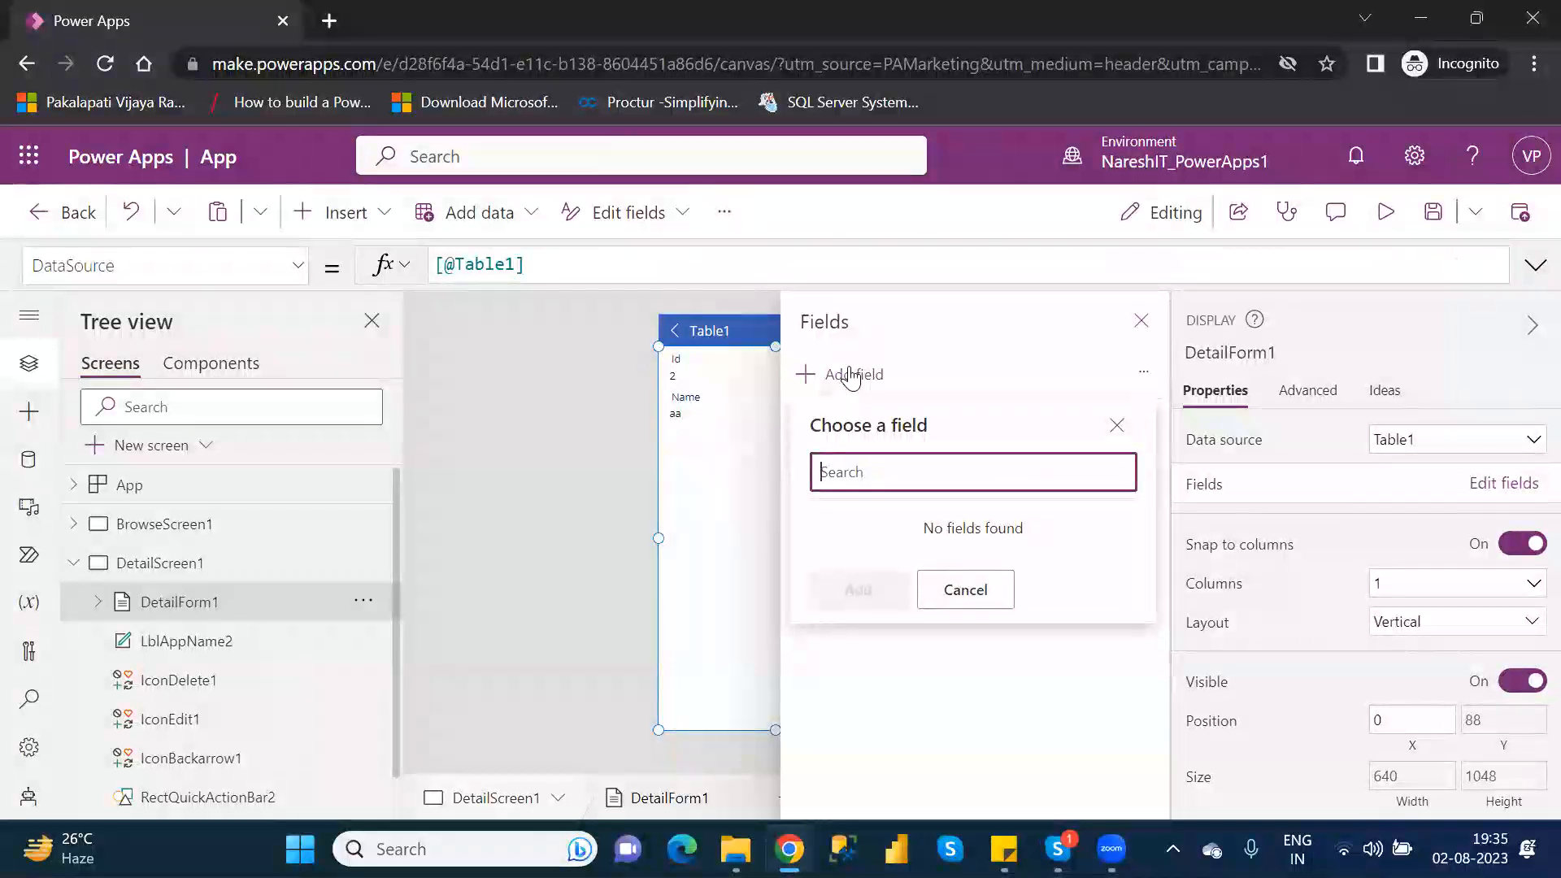
pyautogui.click(1120, 431)
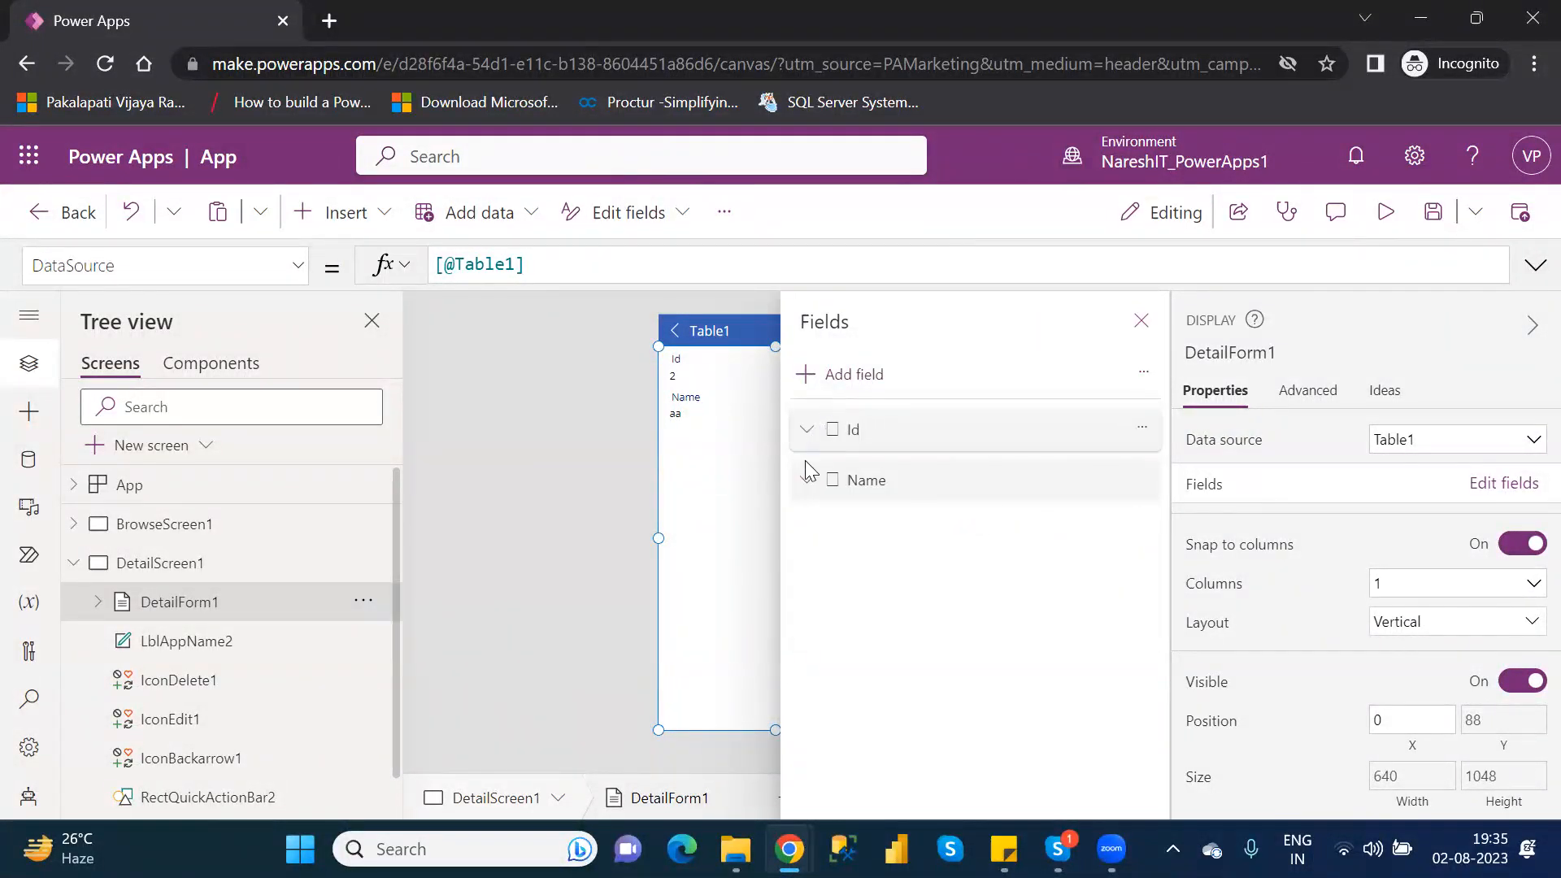
pyautogui.click(849, 377)
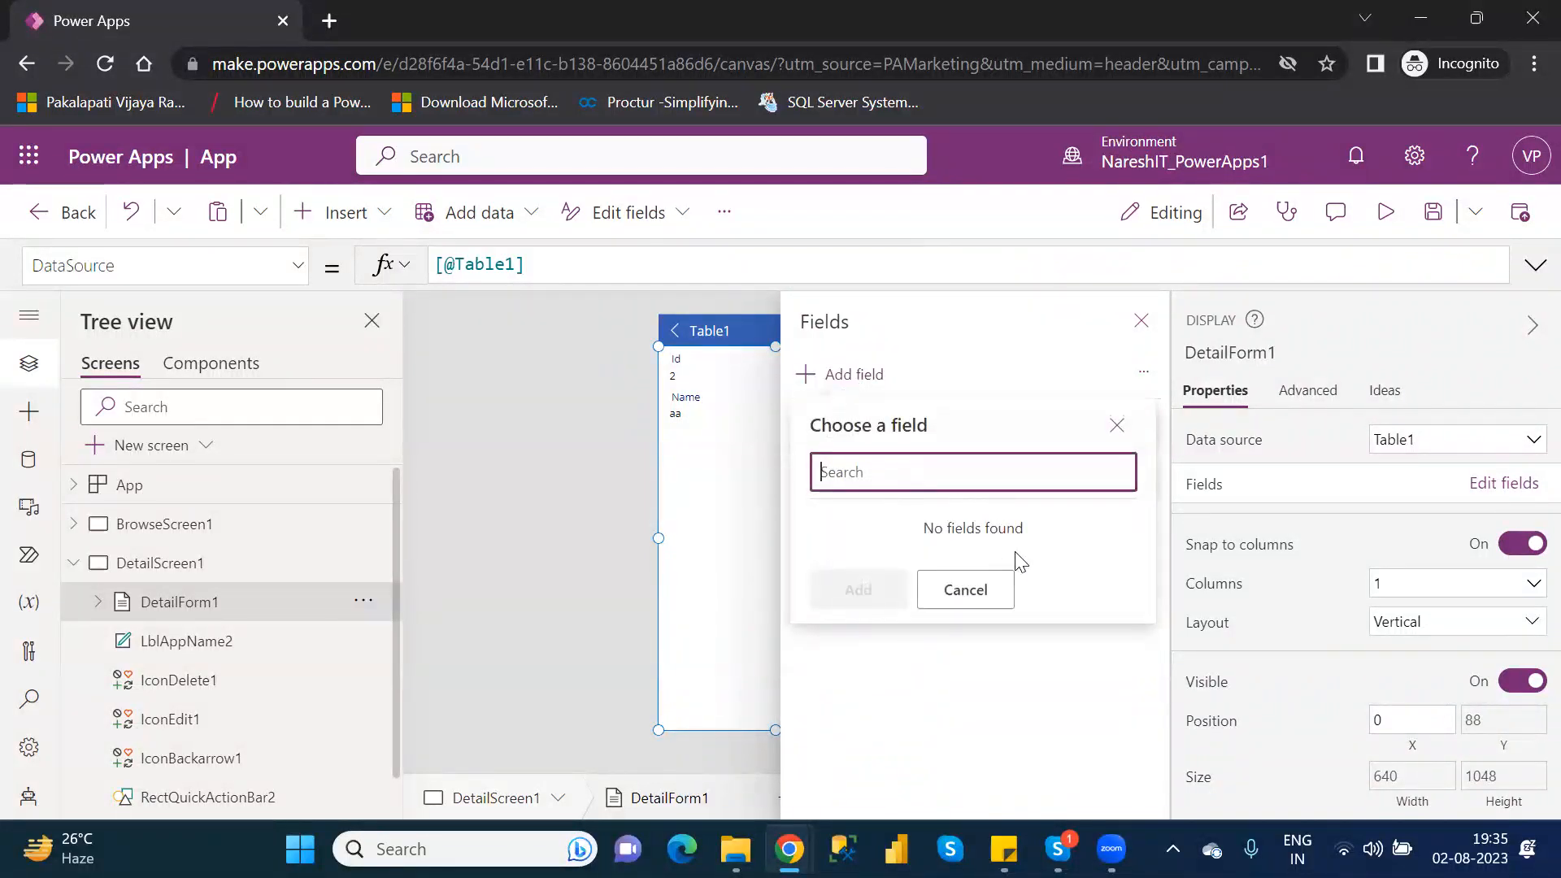
pyautogui.click(967, 591)
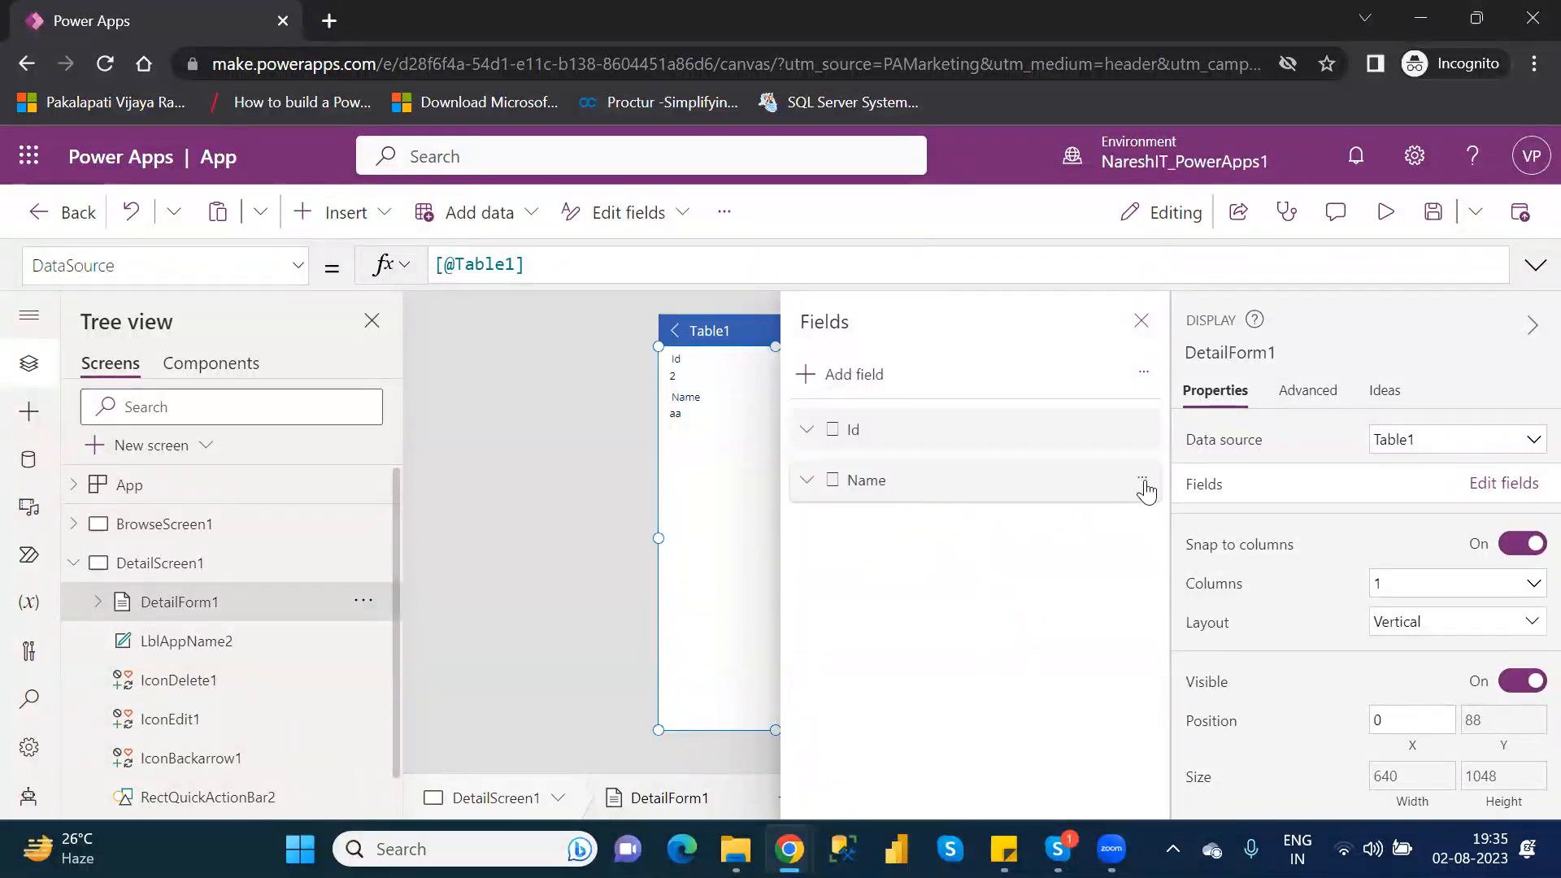
# Remove the Name field from DetailForm1 and add it back to the form
pyautogui.click(1143, 479)
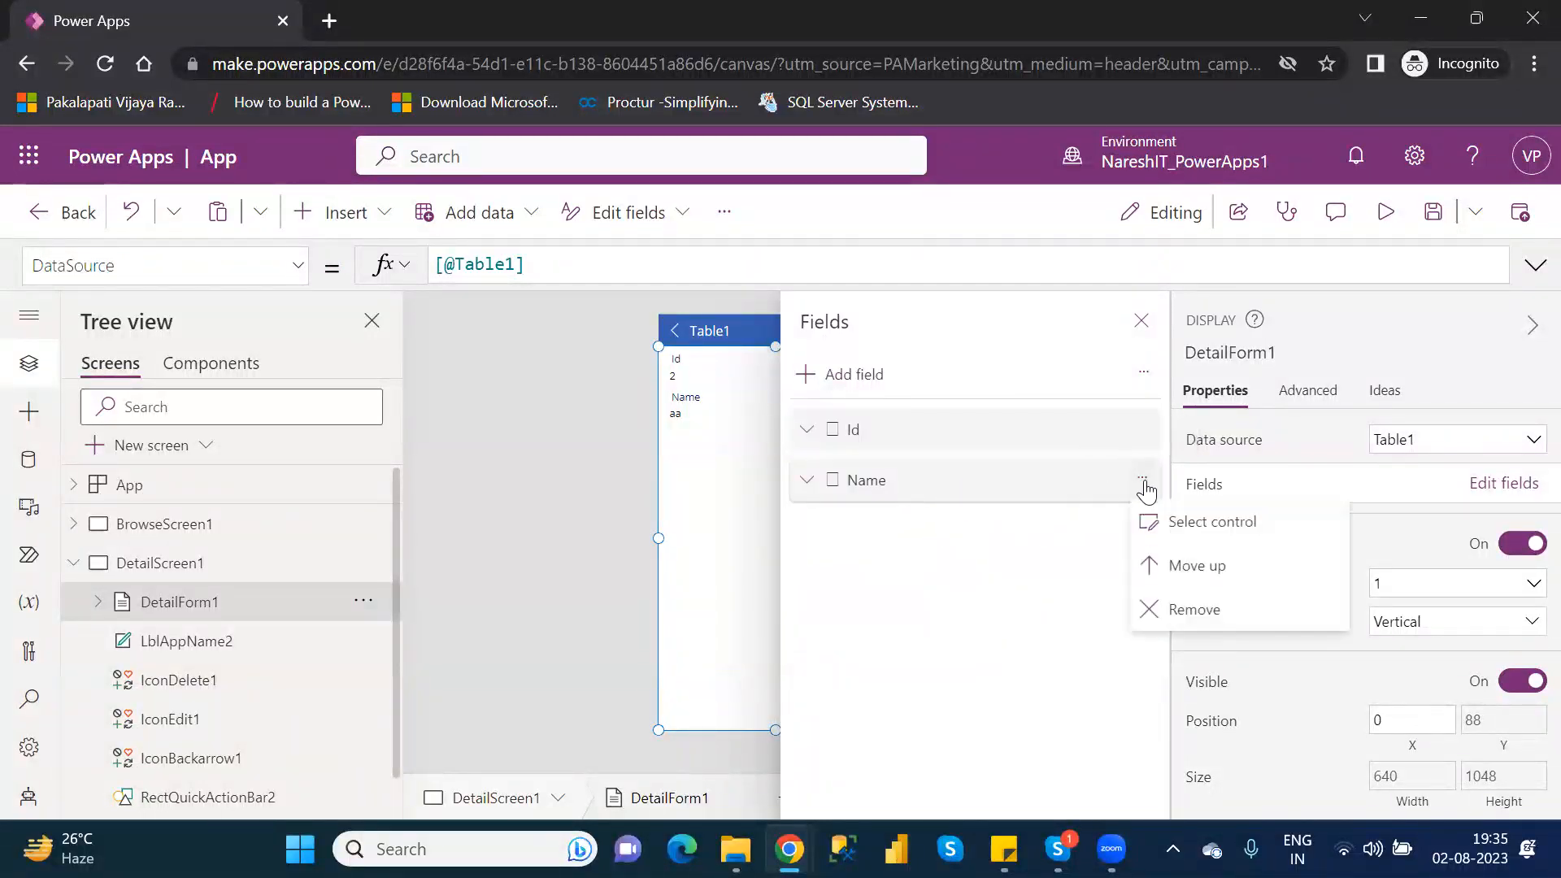
pyautogui.click(1200, 608)
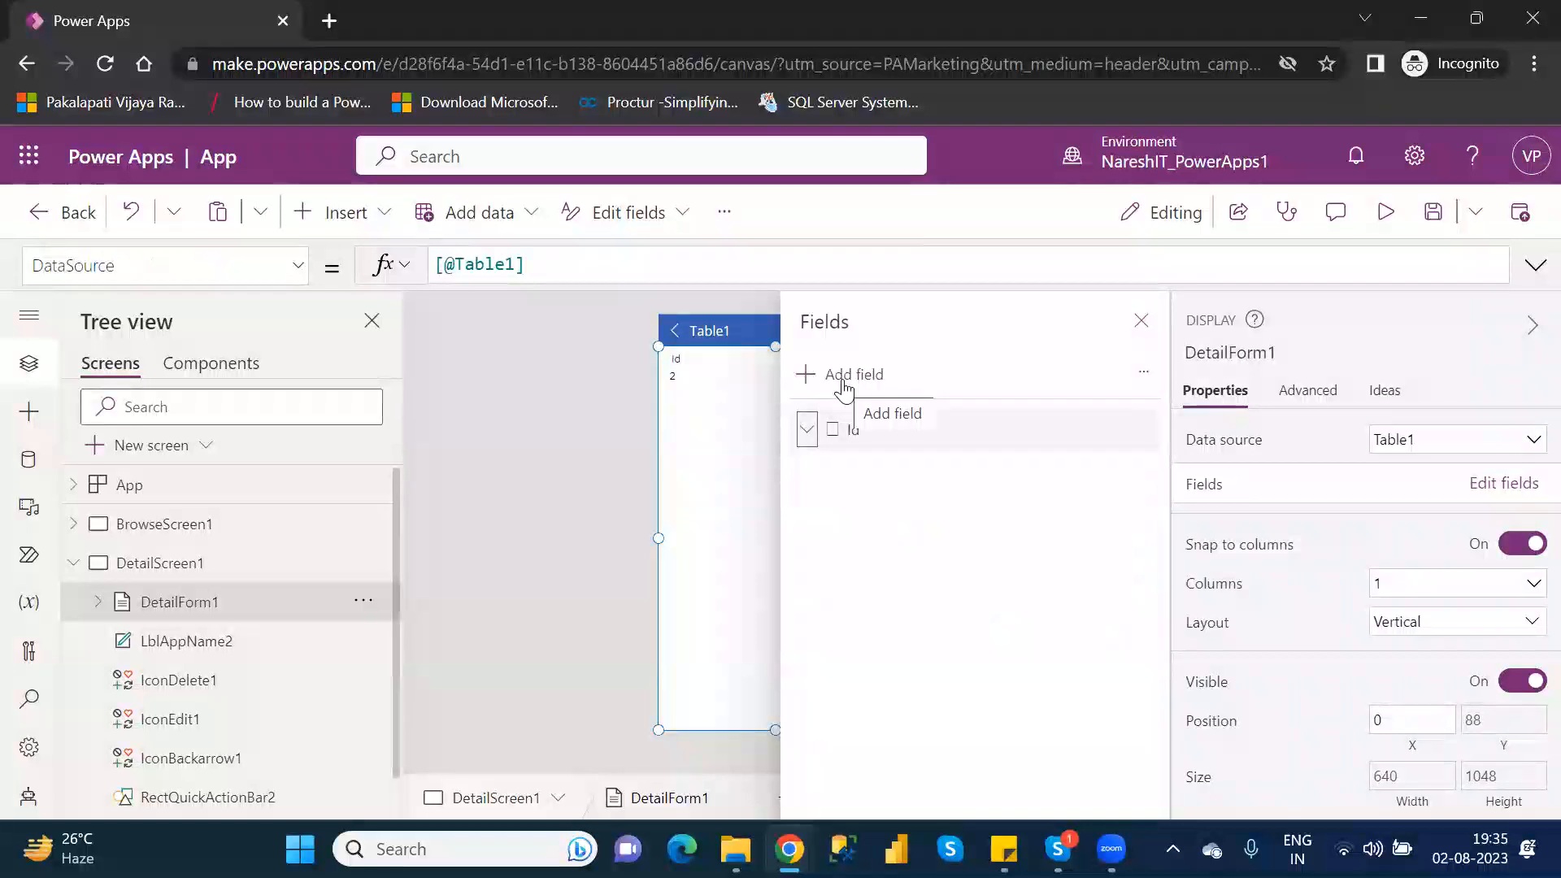
pyautogui.click(842, 384)
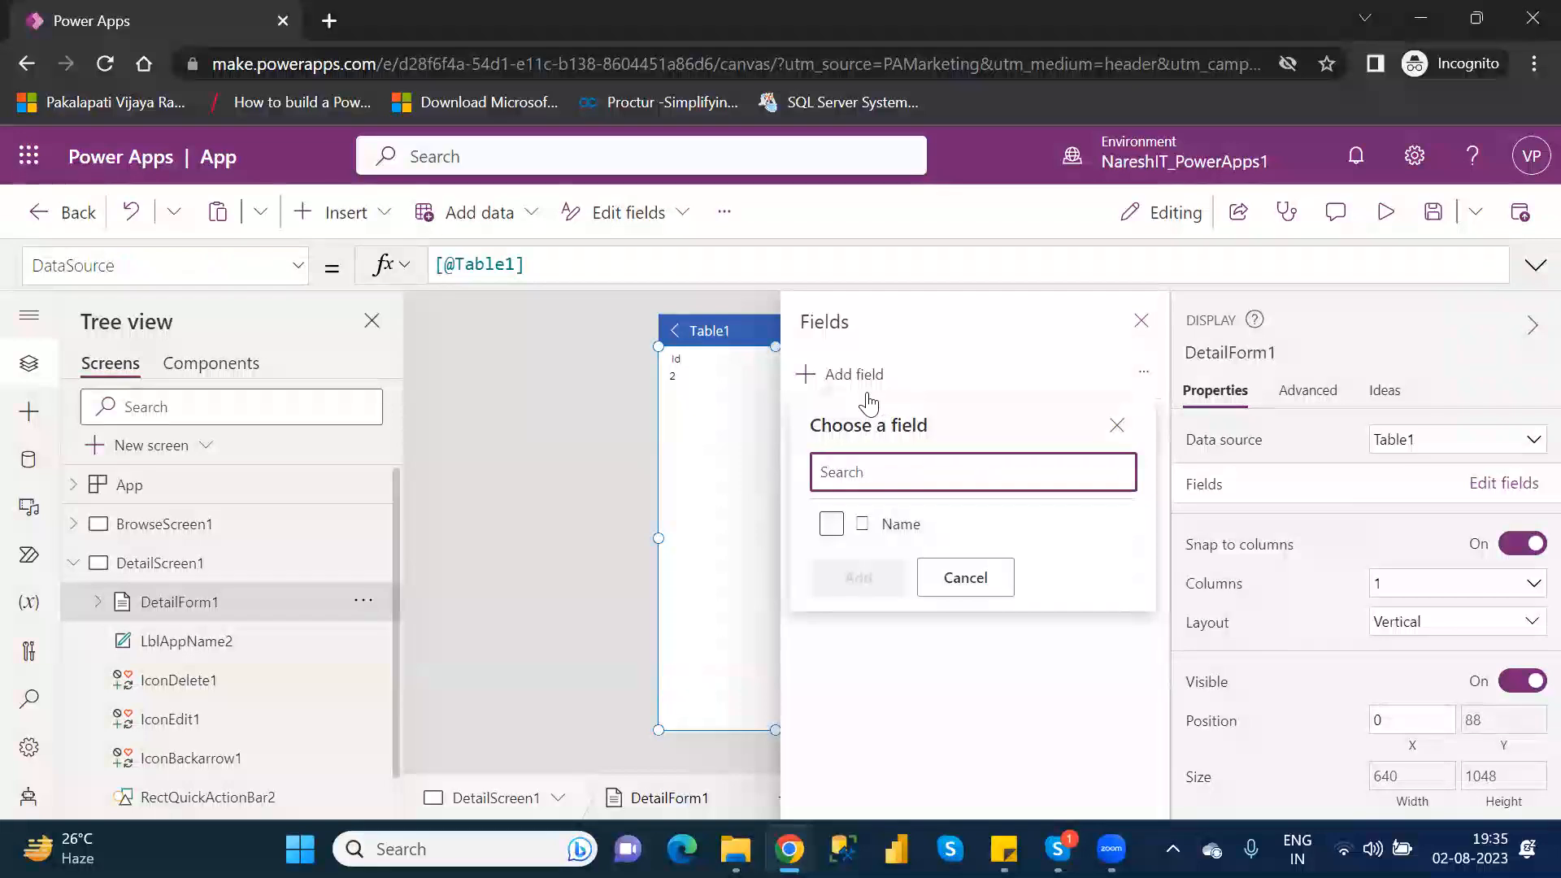
pyautogui.click(832, 524)
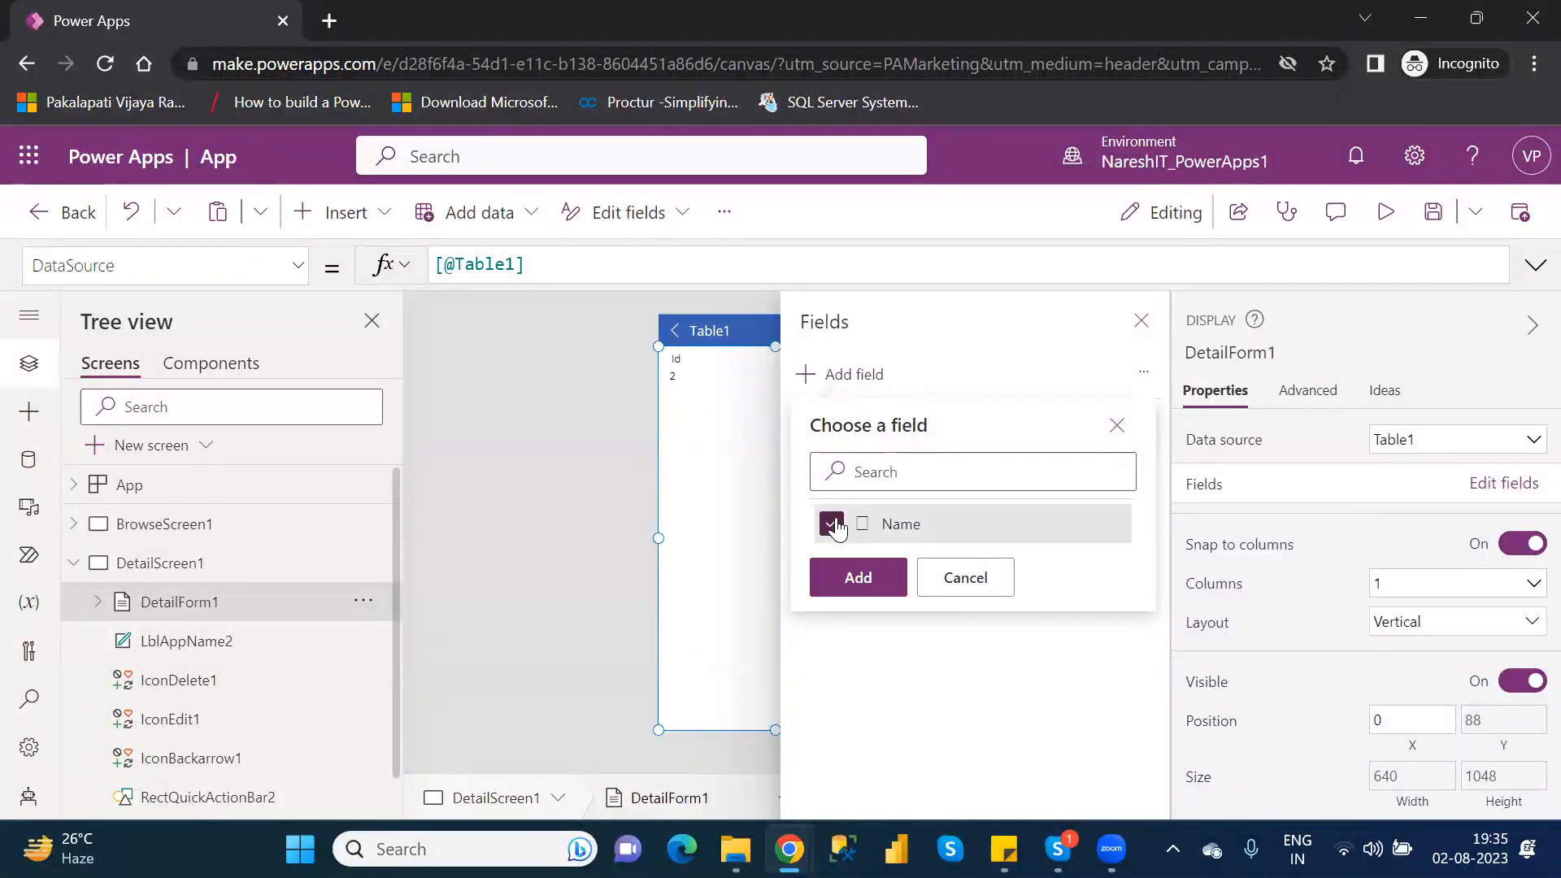
pyautogui.click(875, 591)
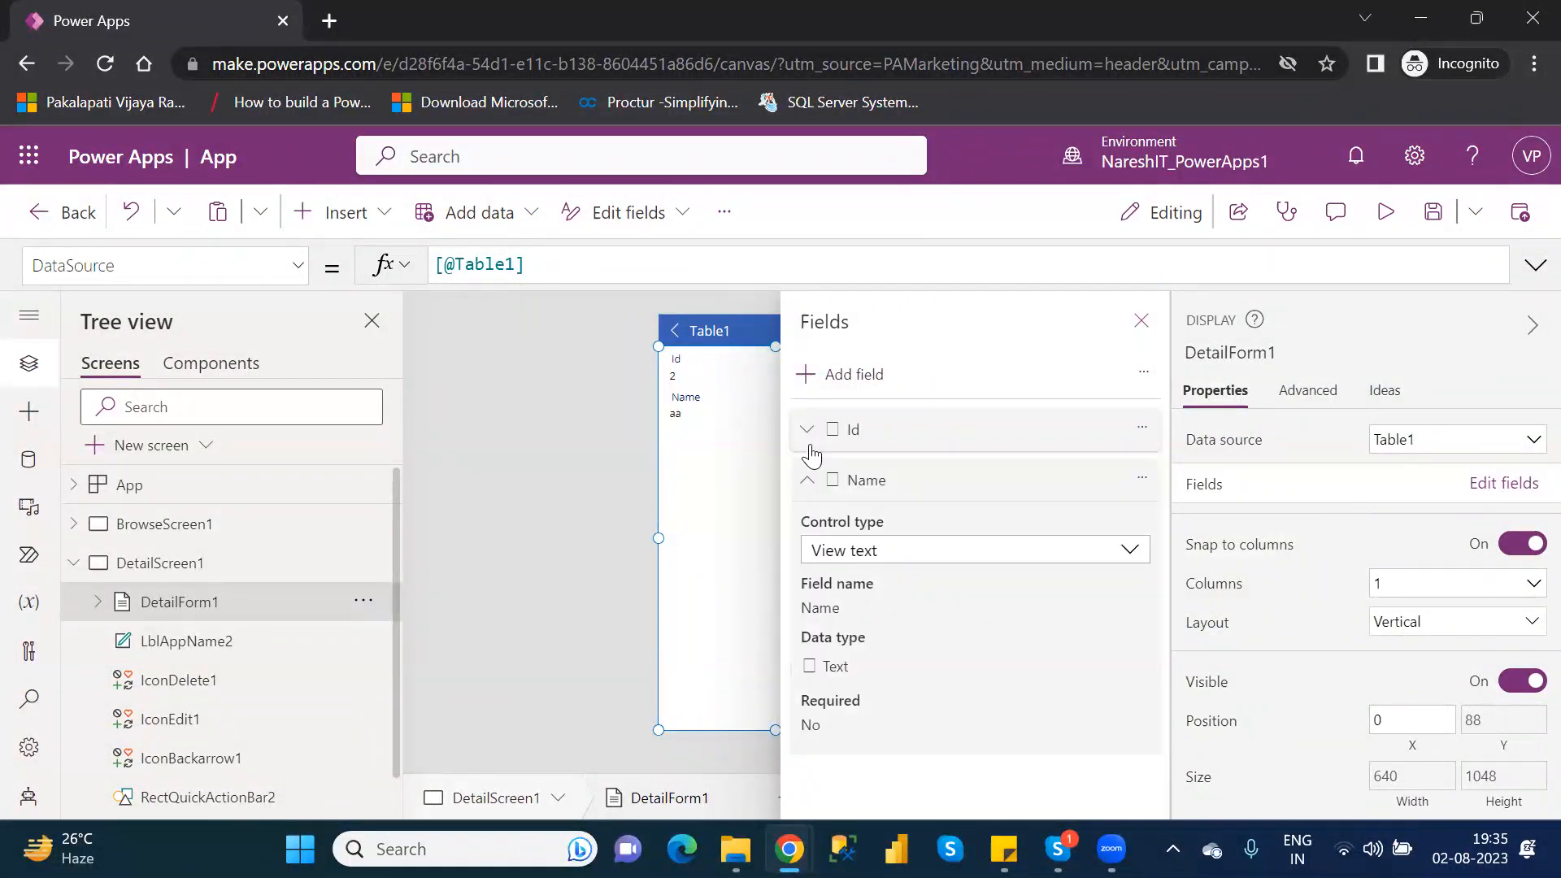
pyautogui.click(808, 486)
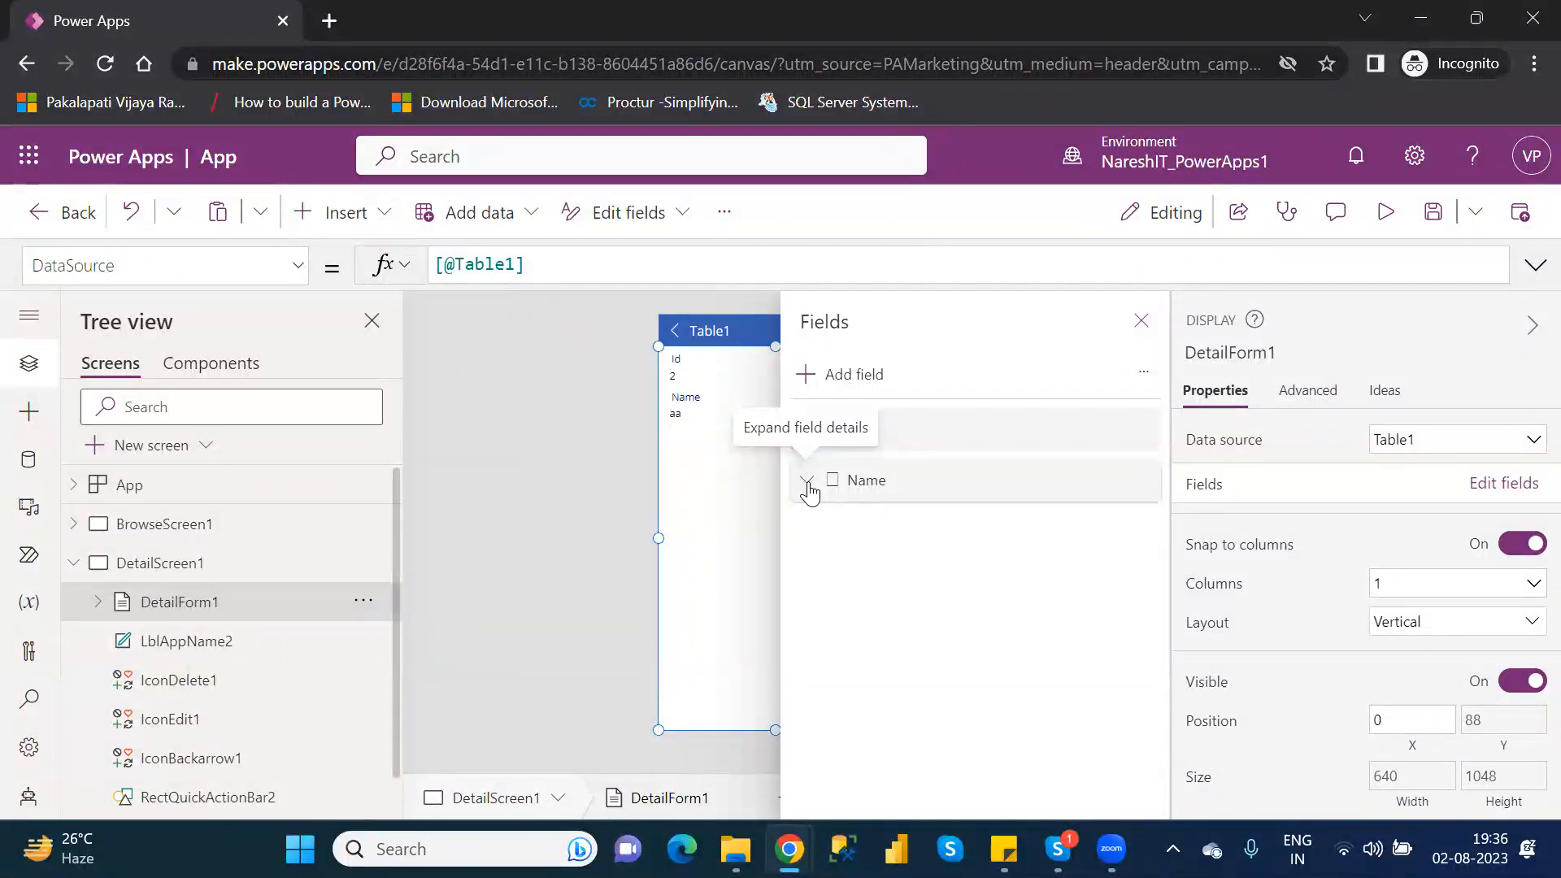
pyautogui.click(1142, 321)
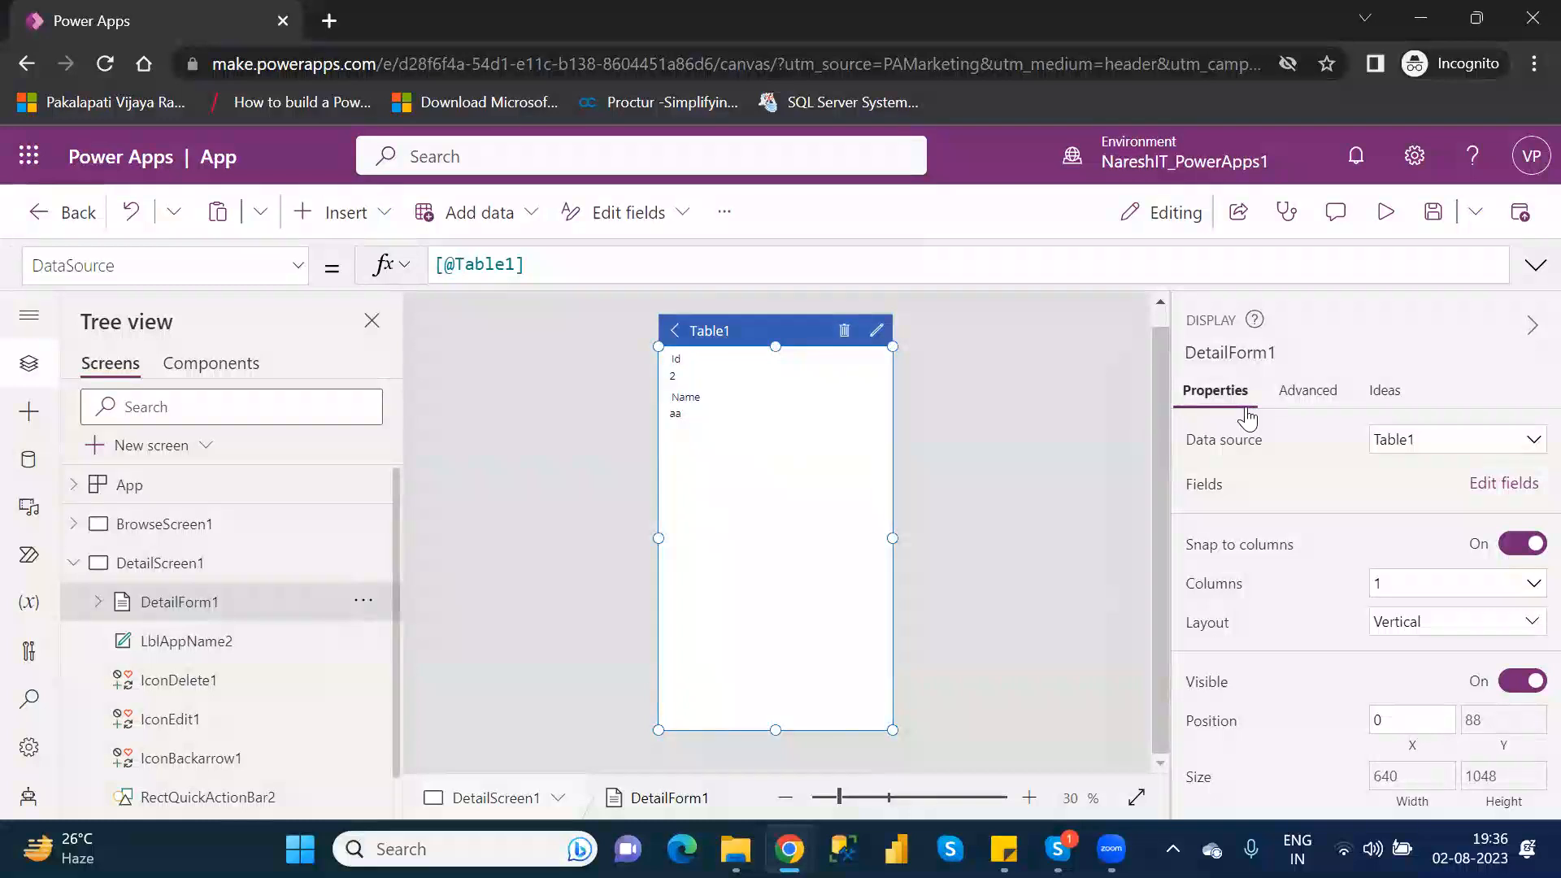
# Try DetailForm1 with 2 columns and return it to 1 column
pyautogui.click(1405, 586)
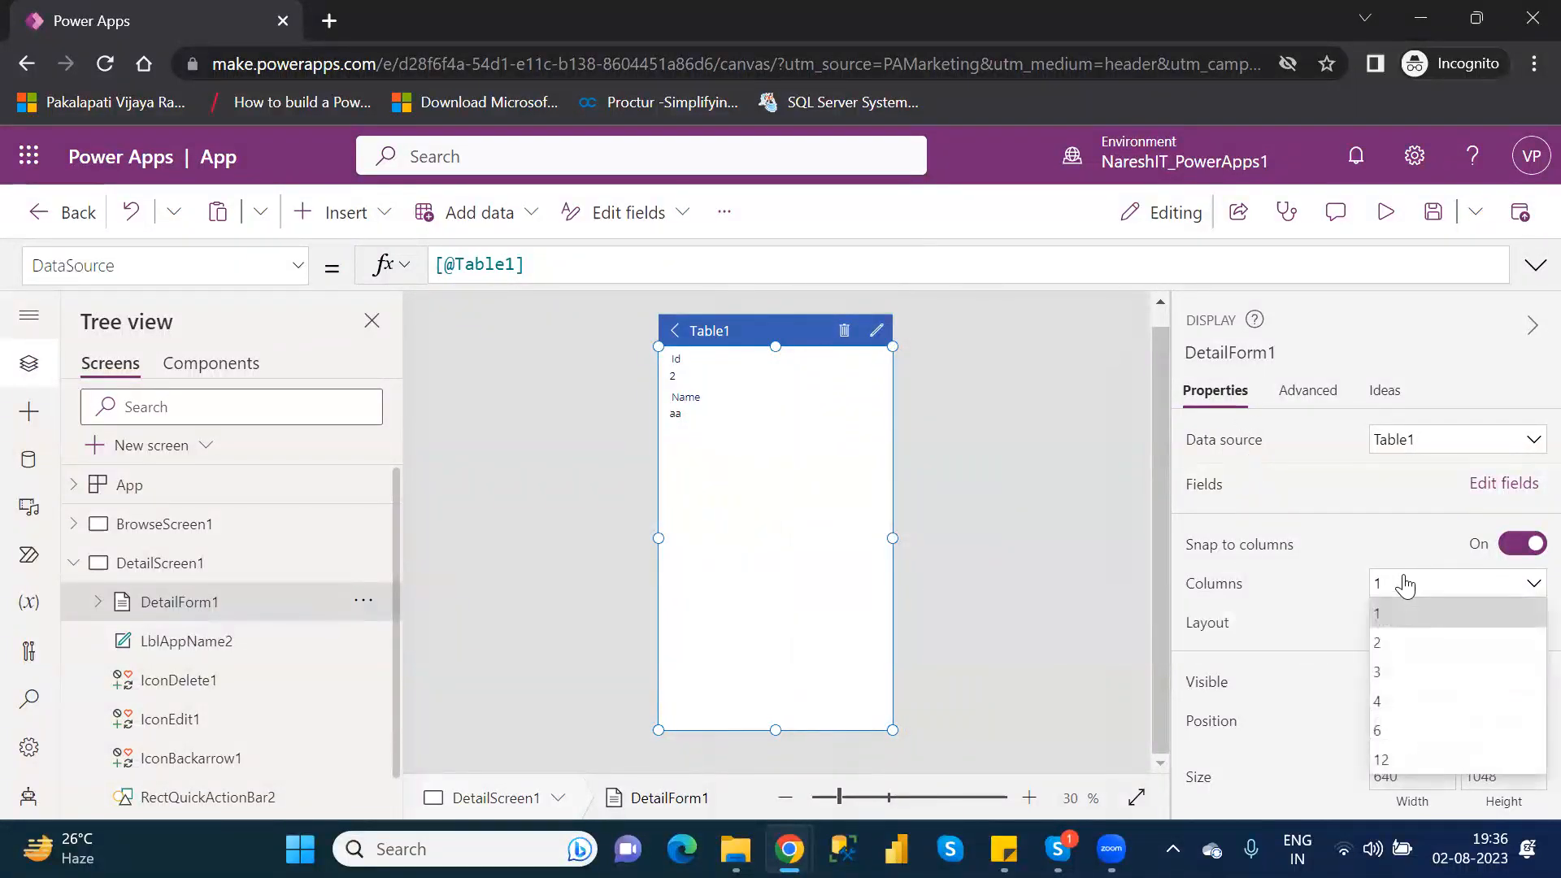
pyautogui.click(1394, 642)
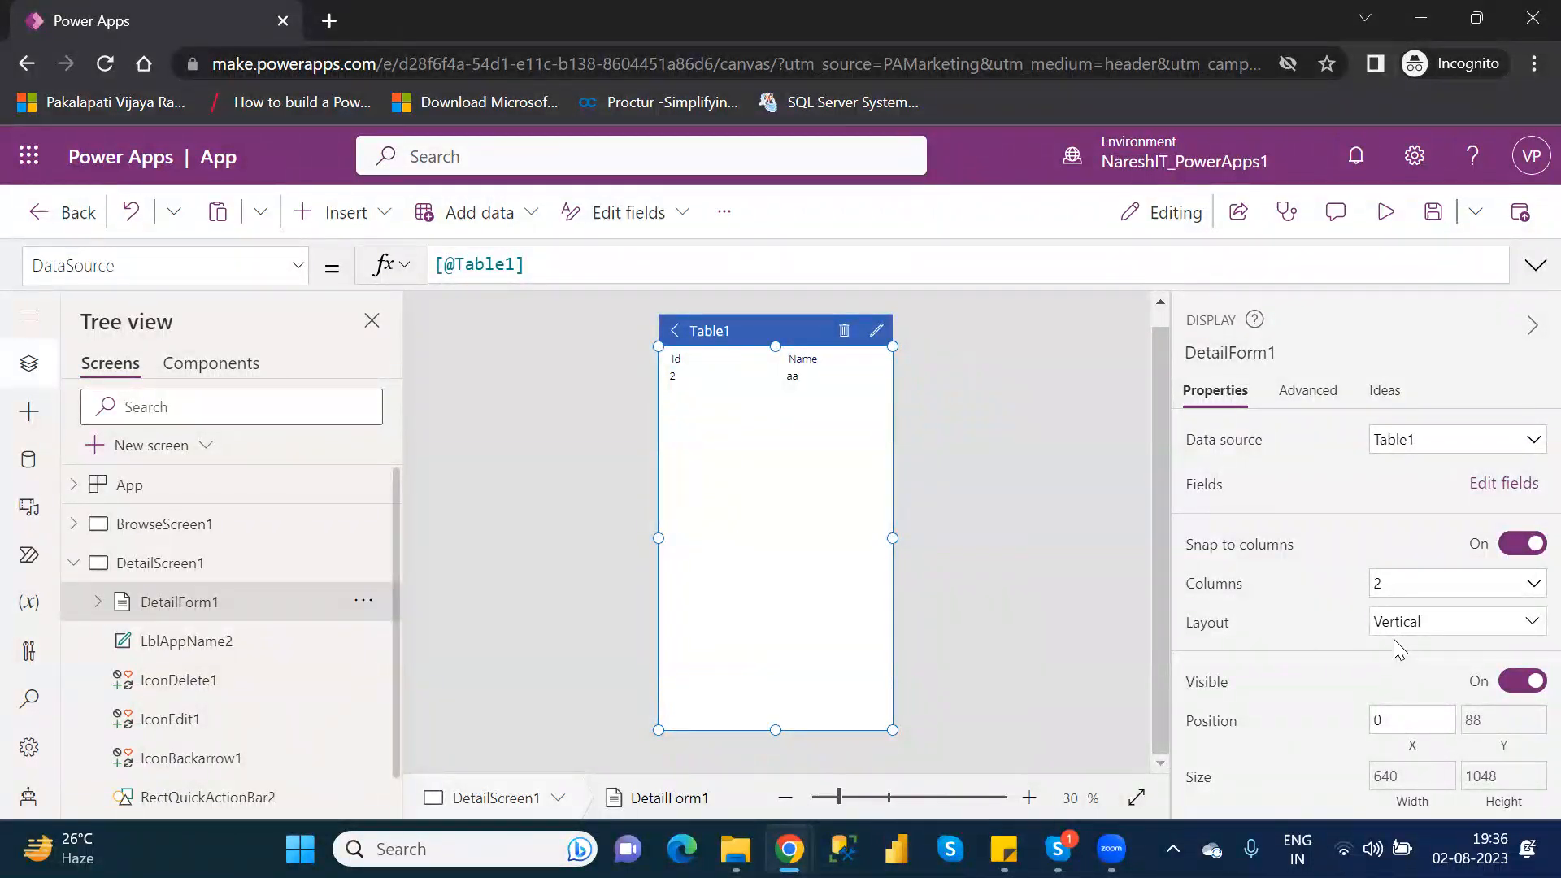
pyautogui.click(1415, 602)
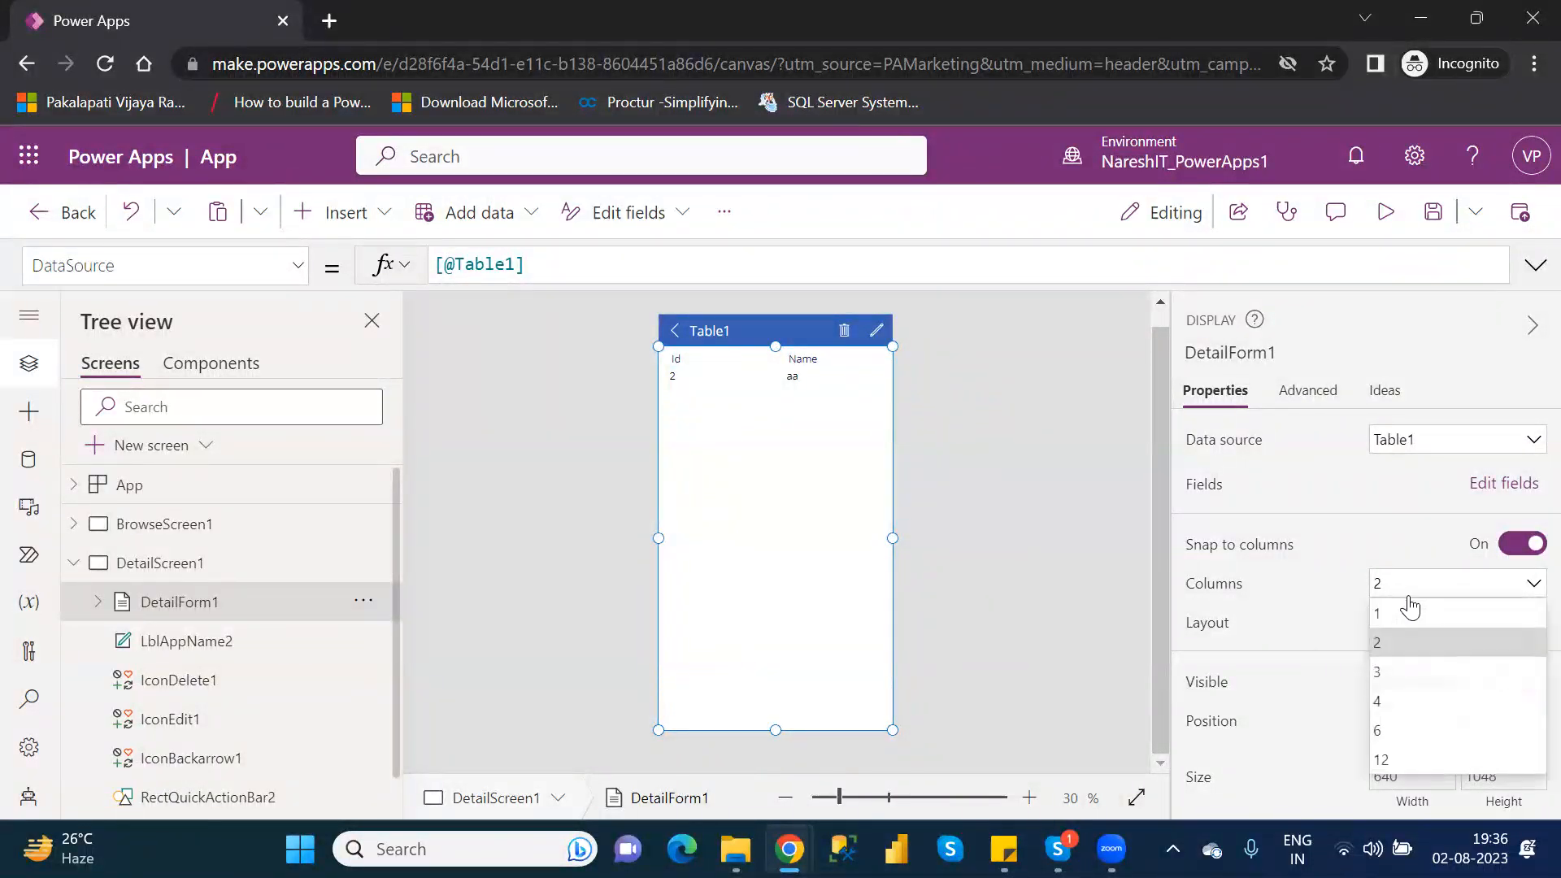
pyautogui.click(1389, 610)
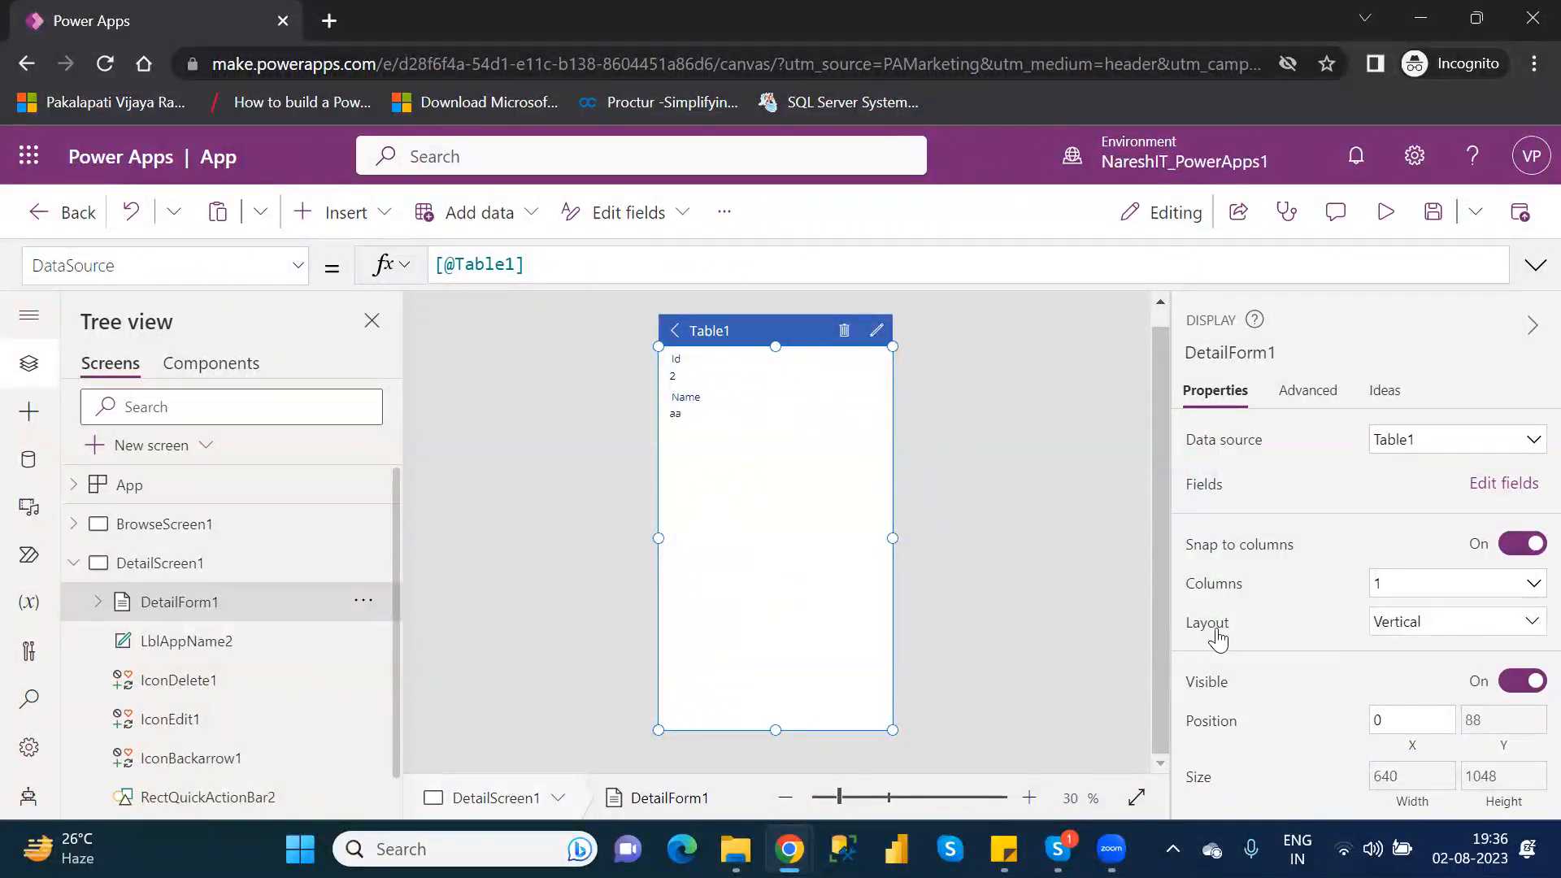
# Set the layout of DetailForm1 to Horizontal
pyautogui.click(1408, 626)
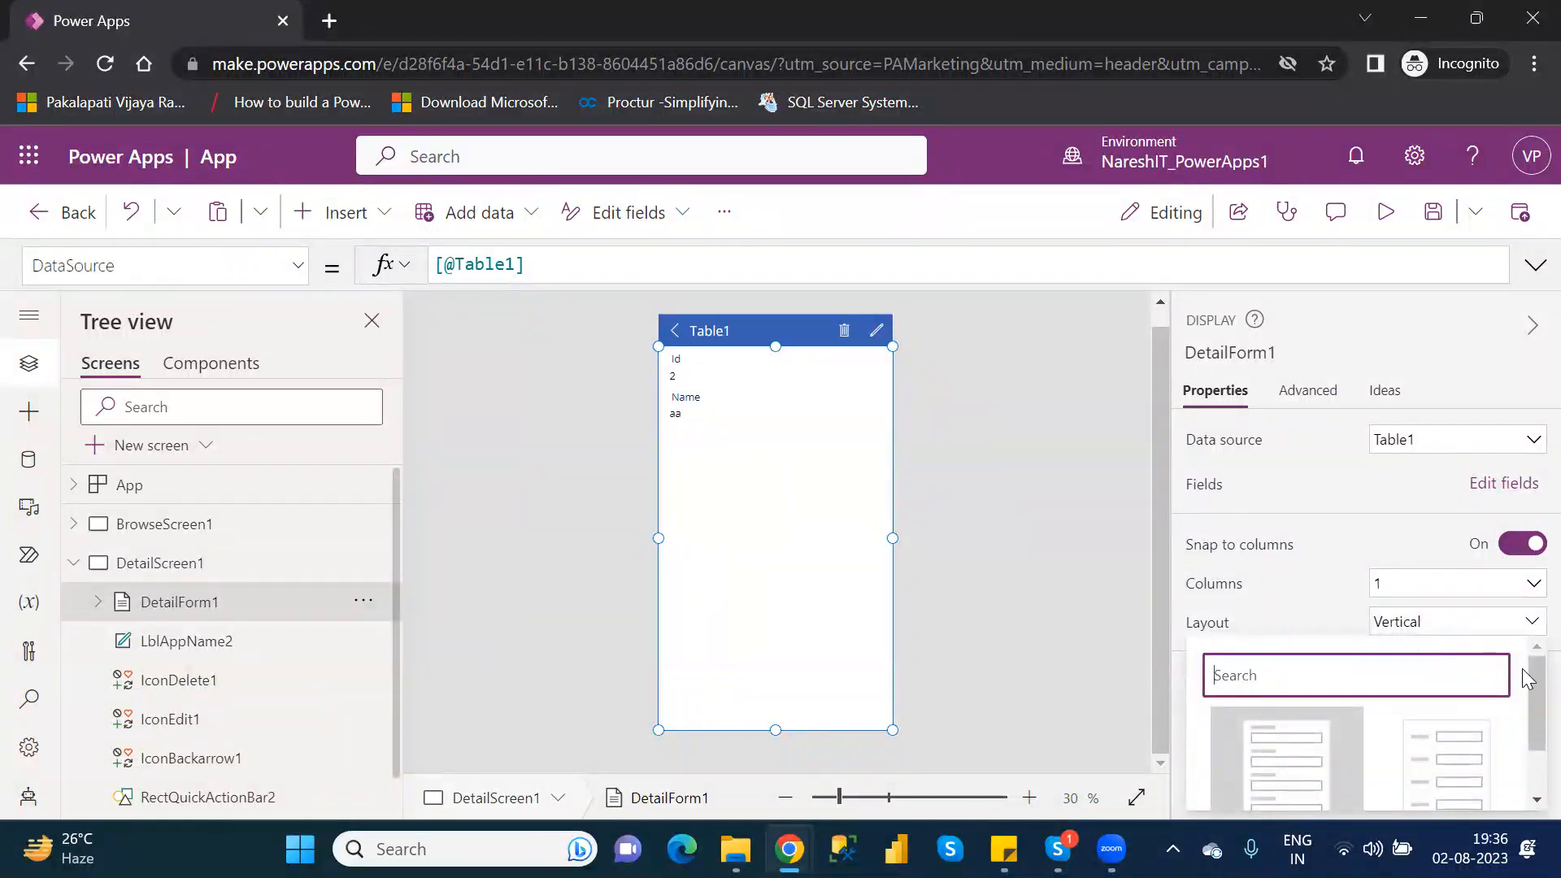
pyautogui.moveTo(1524, 677); pyautogui.dragTo(1522, 712)
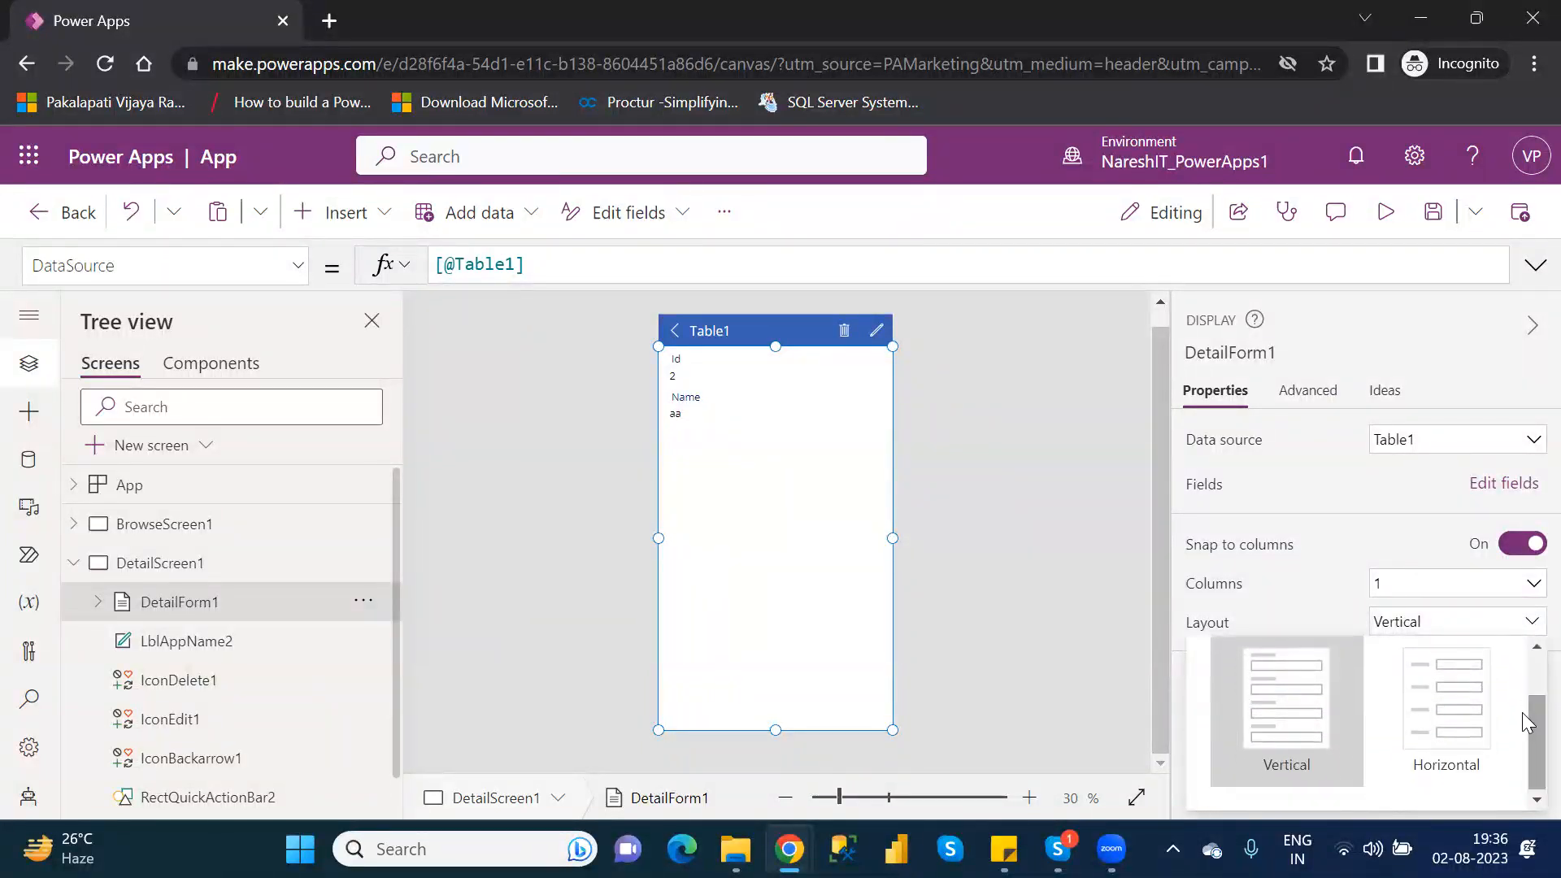
pyautogui.click(1274, 746)
pyautogui.click(1435, 728)
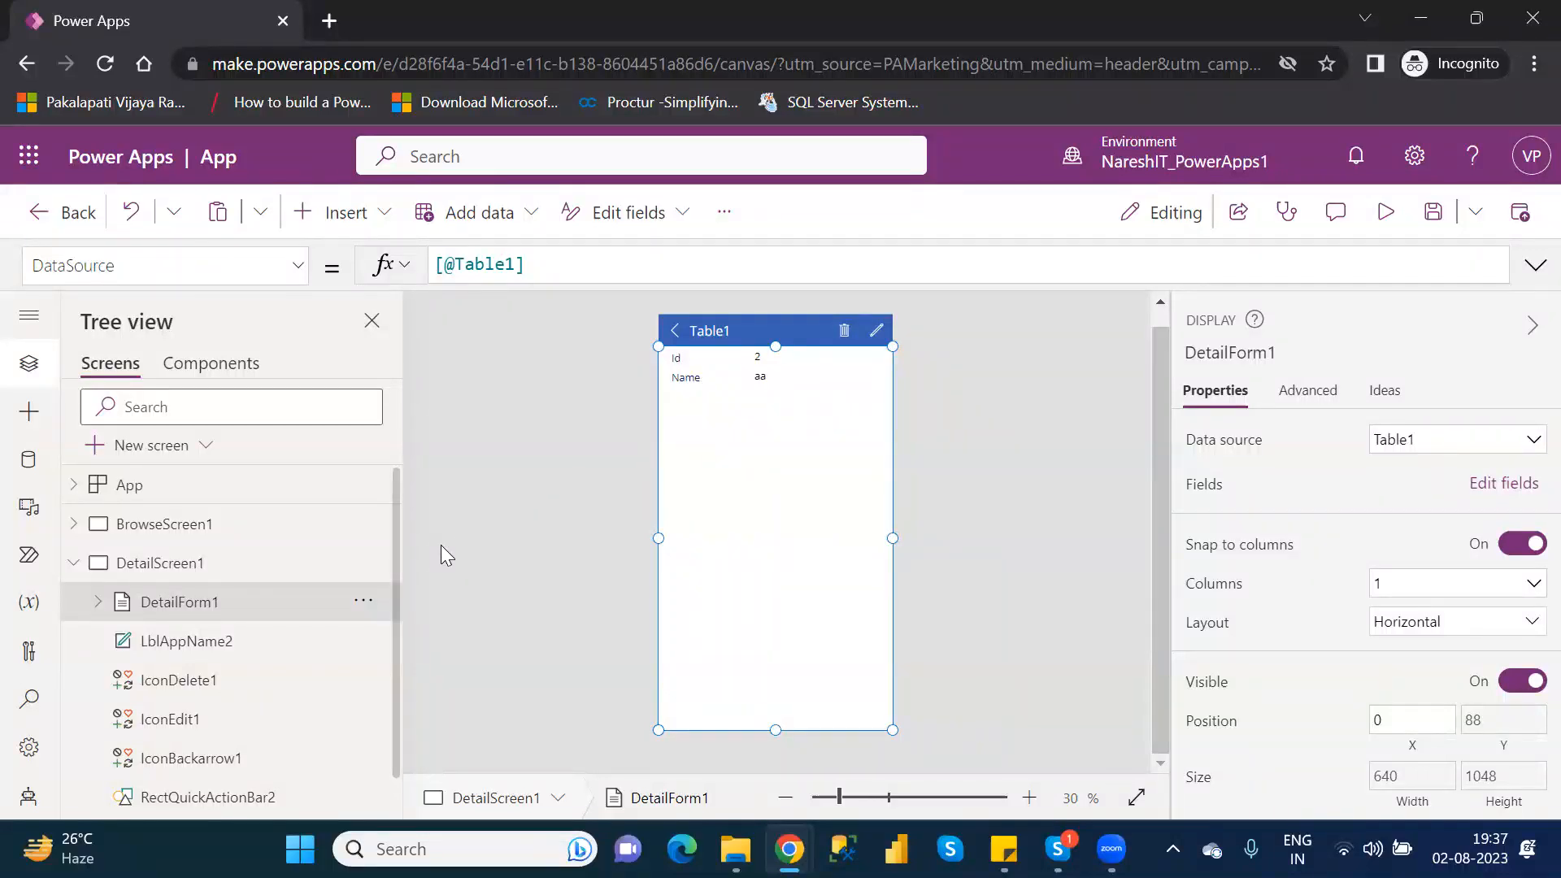
# Unlock the properties of the Id_DataCard1 card inside DetailForm1 for editing
pyautogui.click(99, 603)
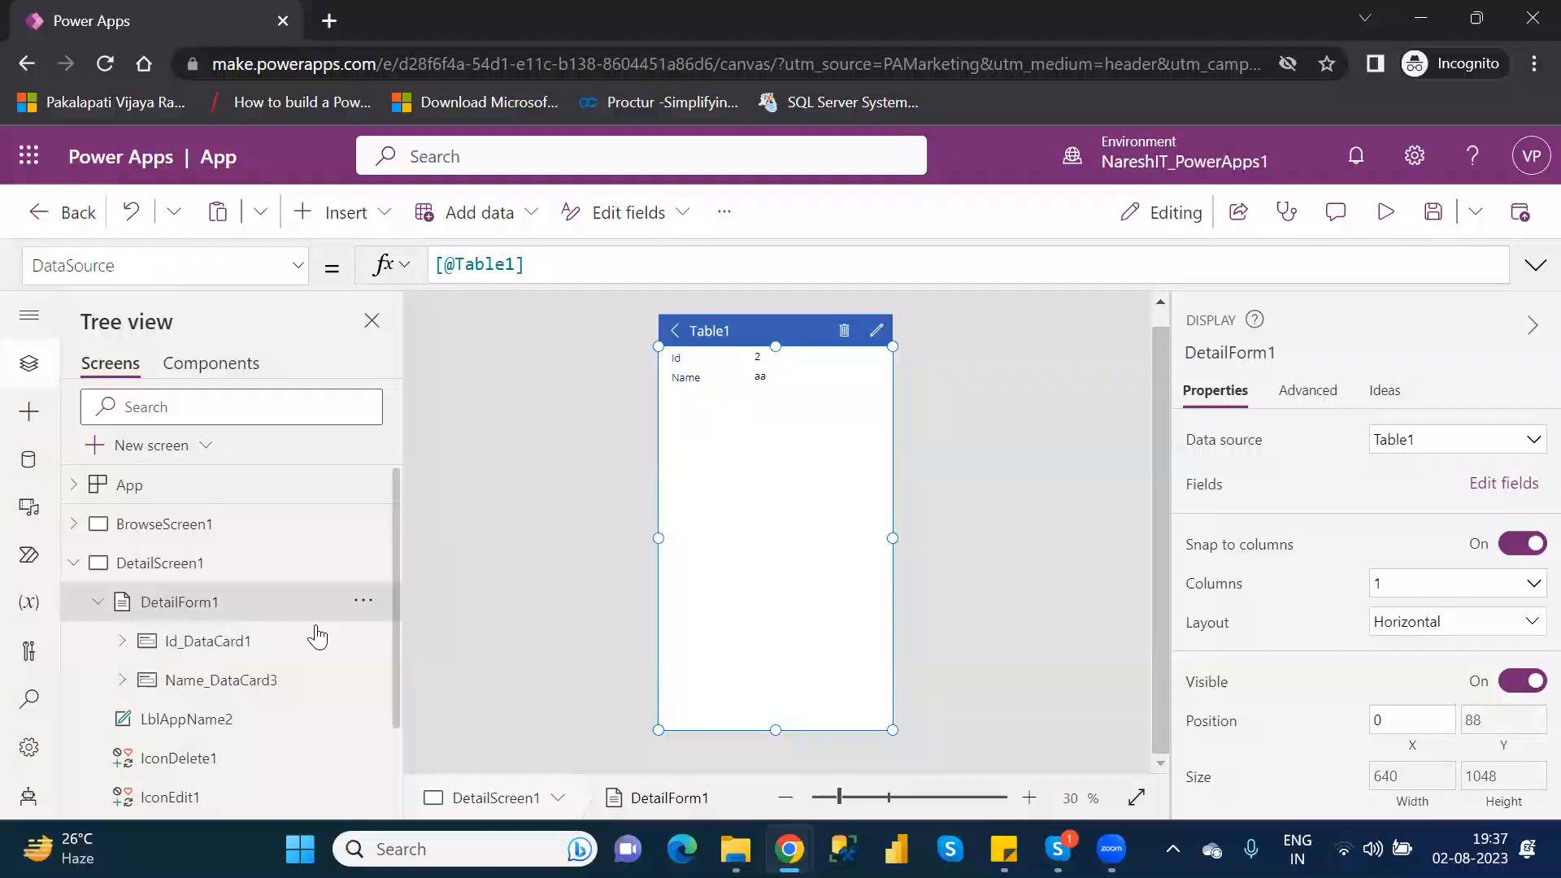
pyautogui.click(213, 648)
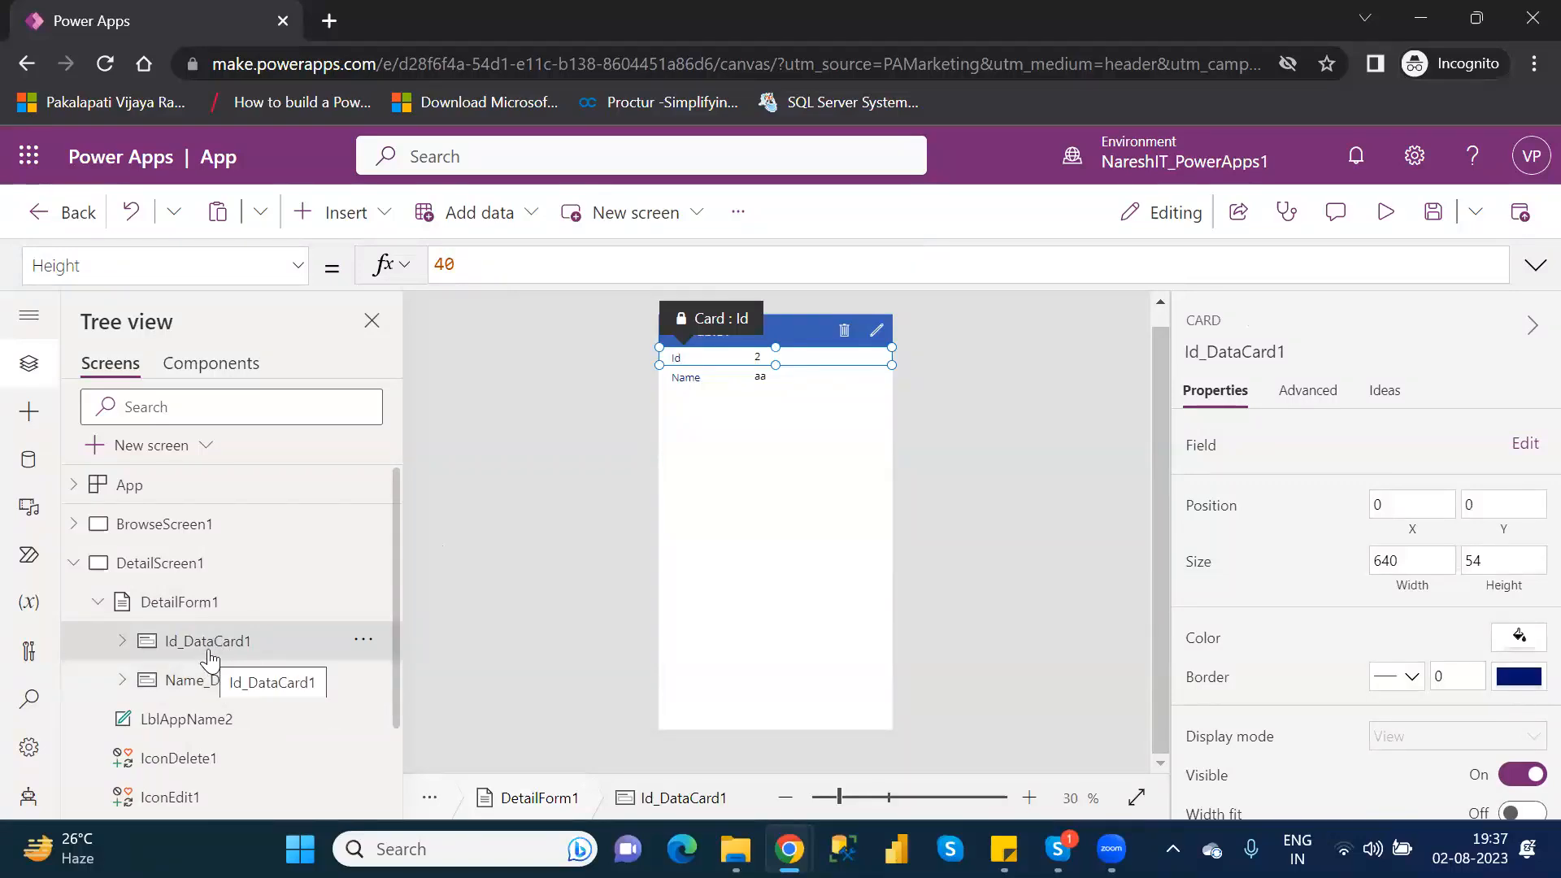
pyautogui.click(1308, 391)
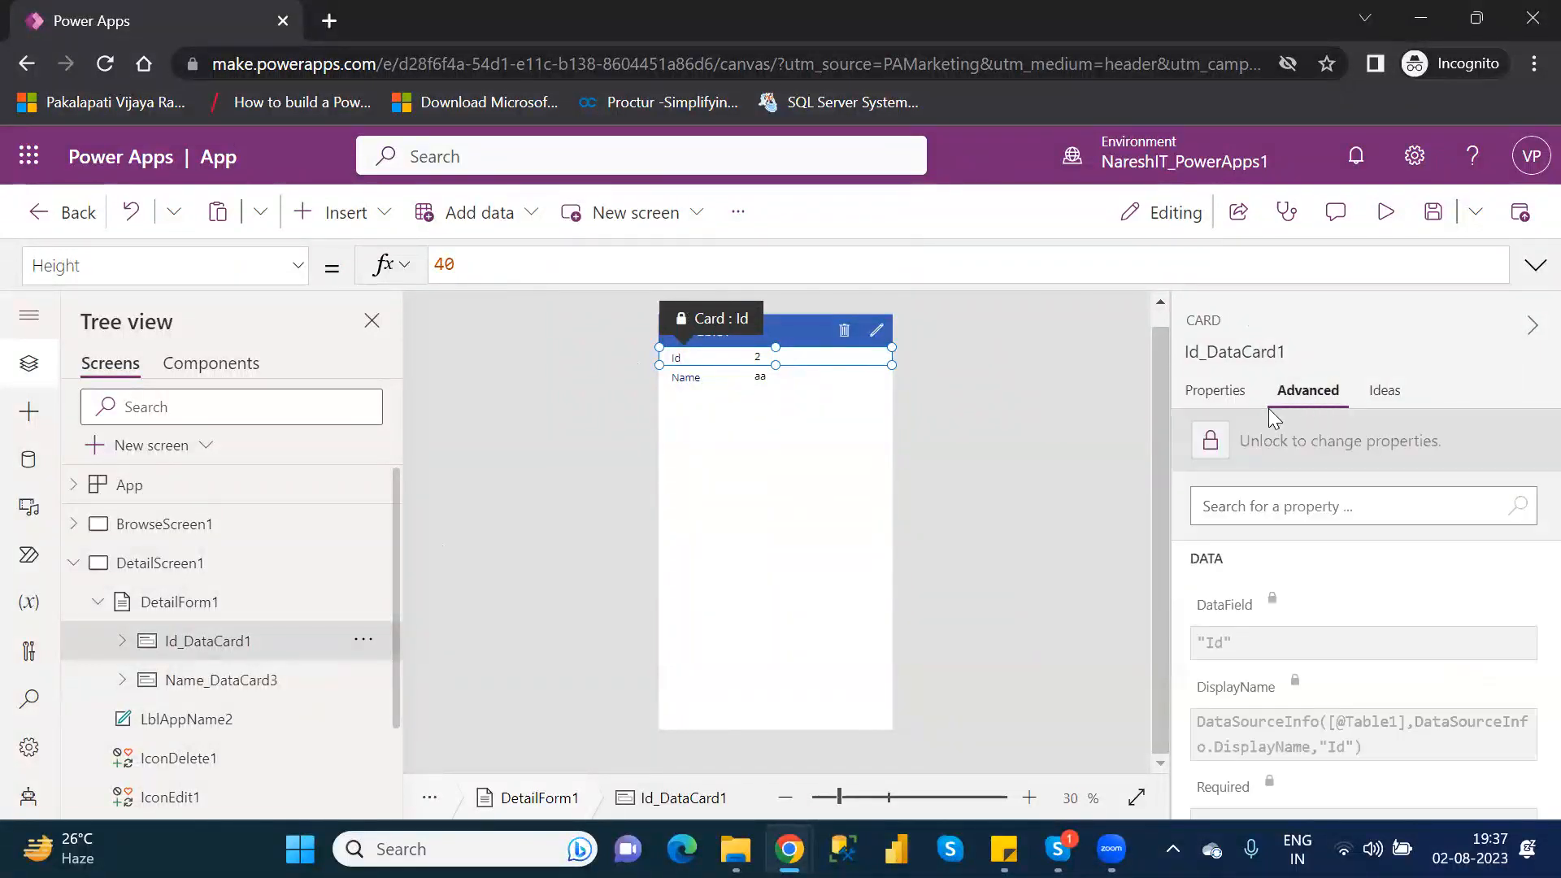
pyautogui.click(1211, 445)
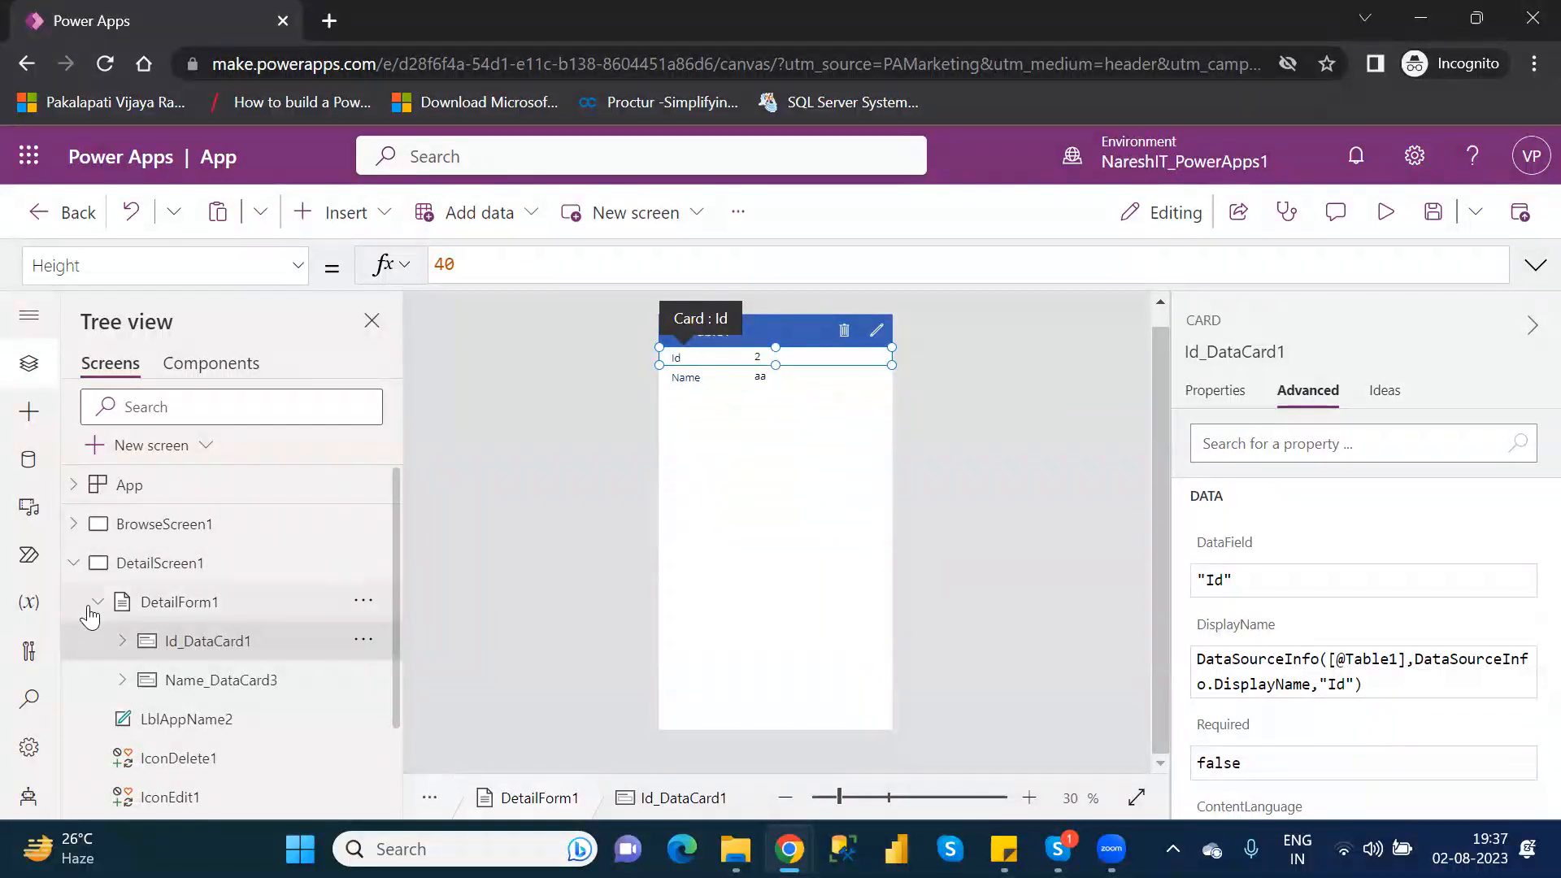
pyautogui.click(100, 602)
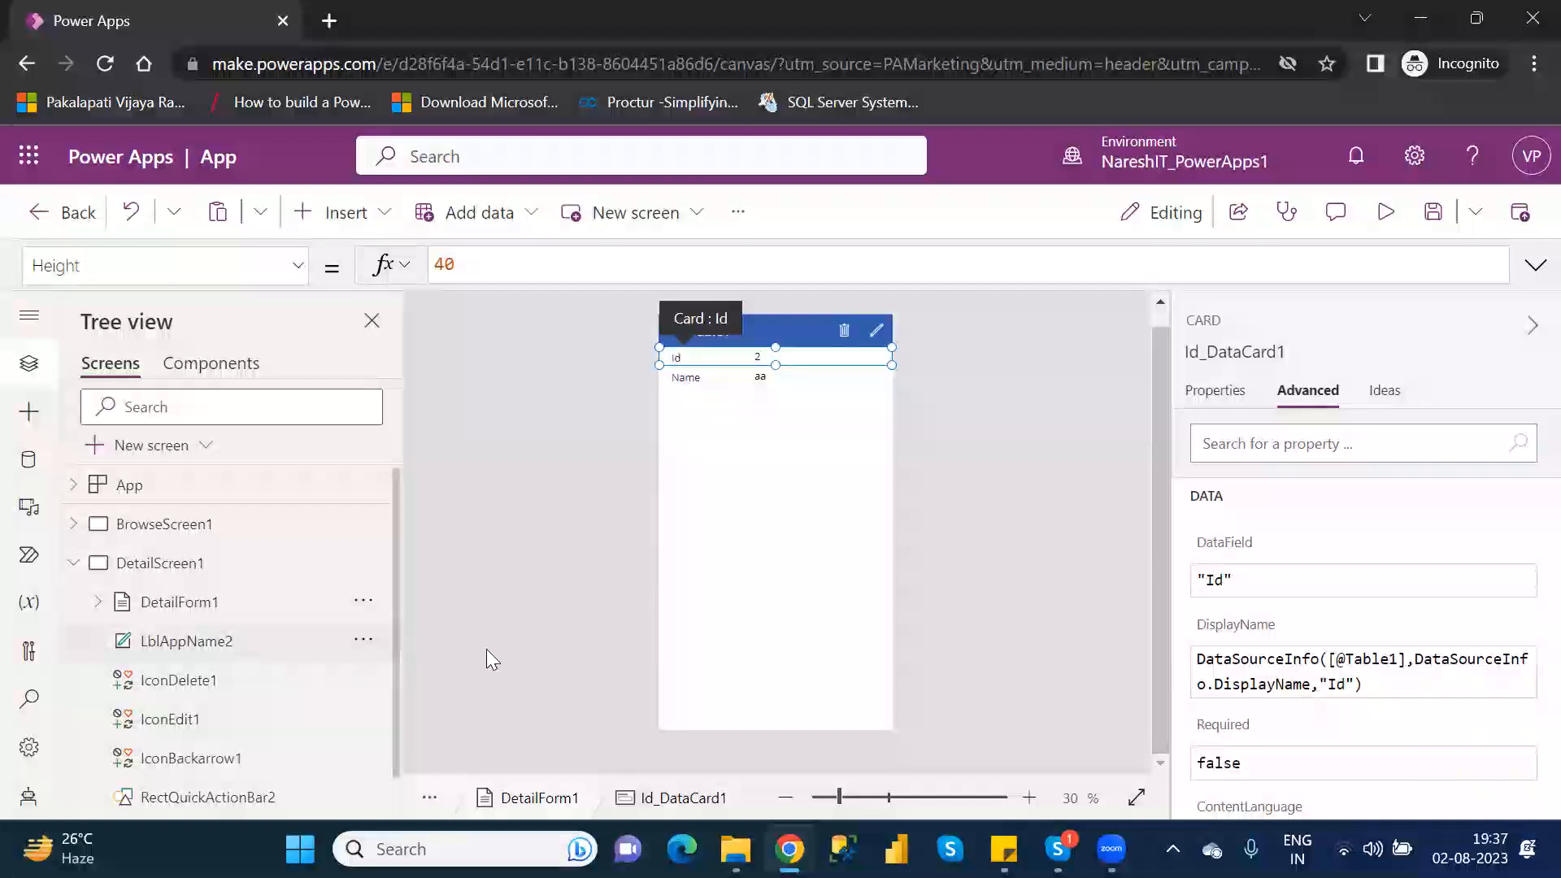
# Inspect the advanced properties of DetailScreen1, its title label and its delete icon, including the icon's OnSelect formula
pyautogui.click(535, 523)
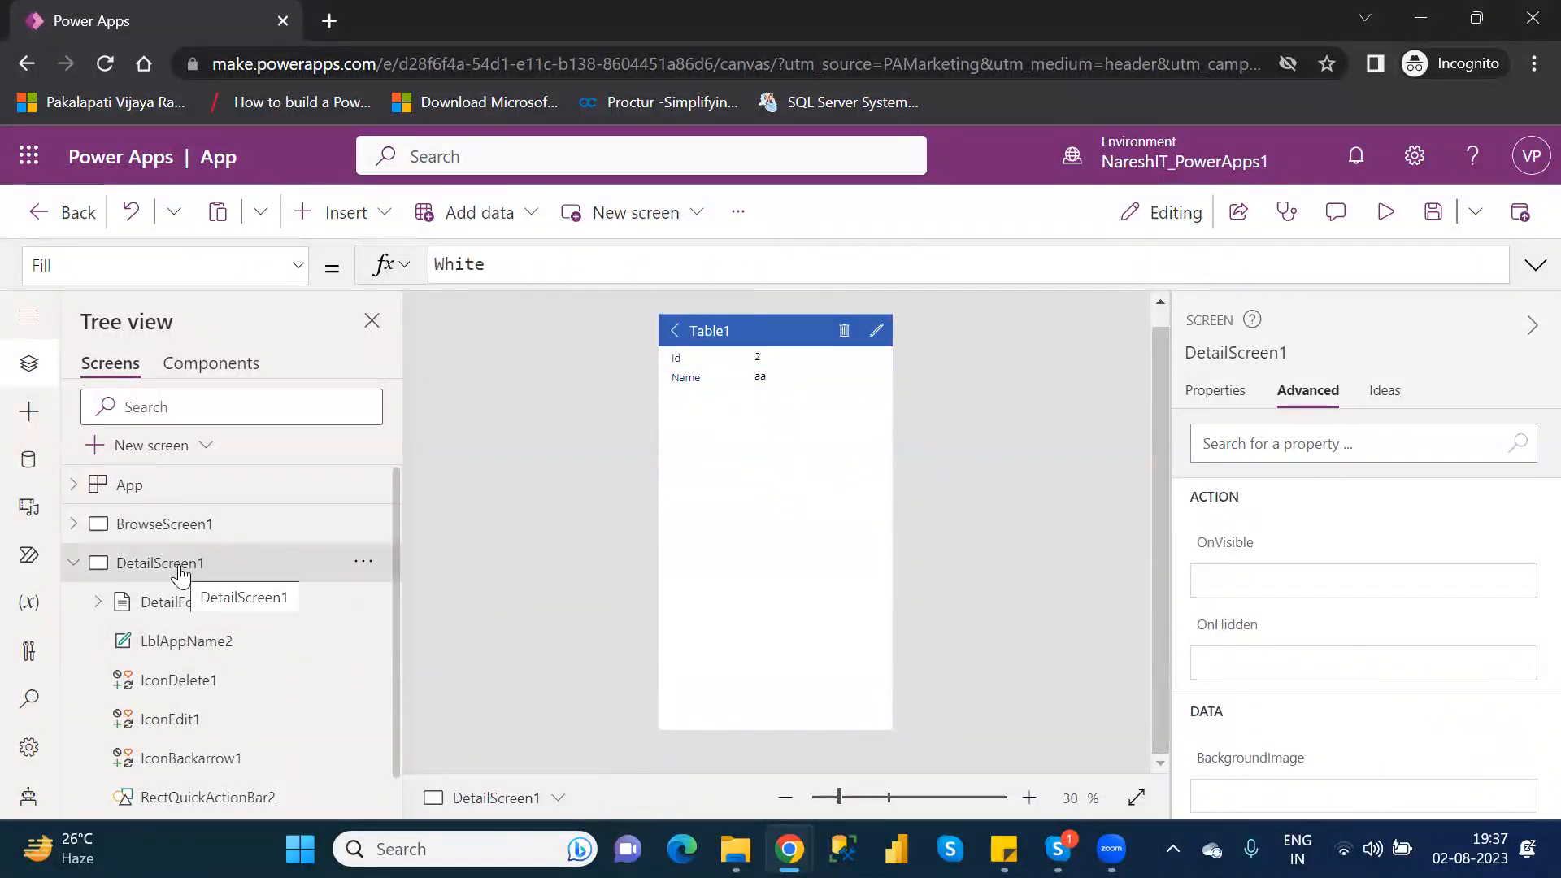
pyautogui.click(714, 330)
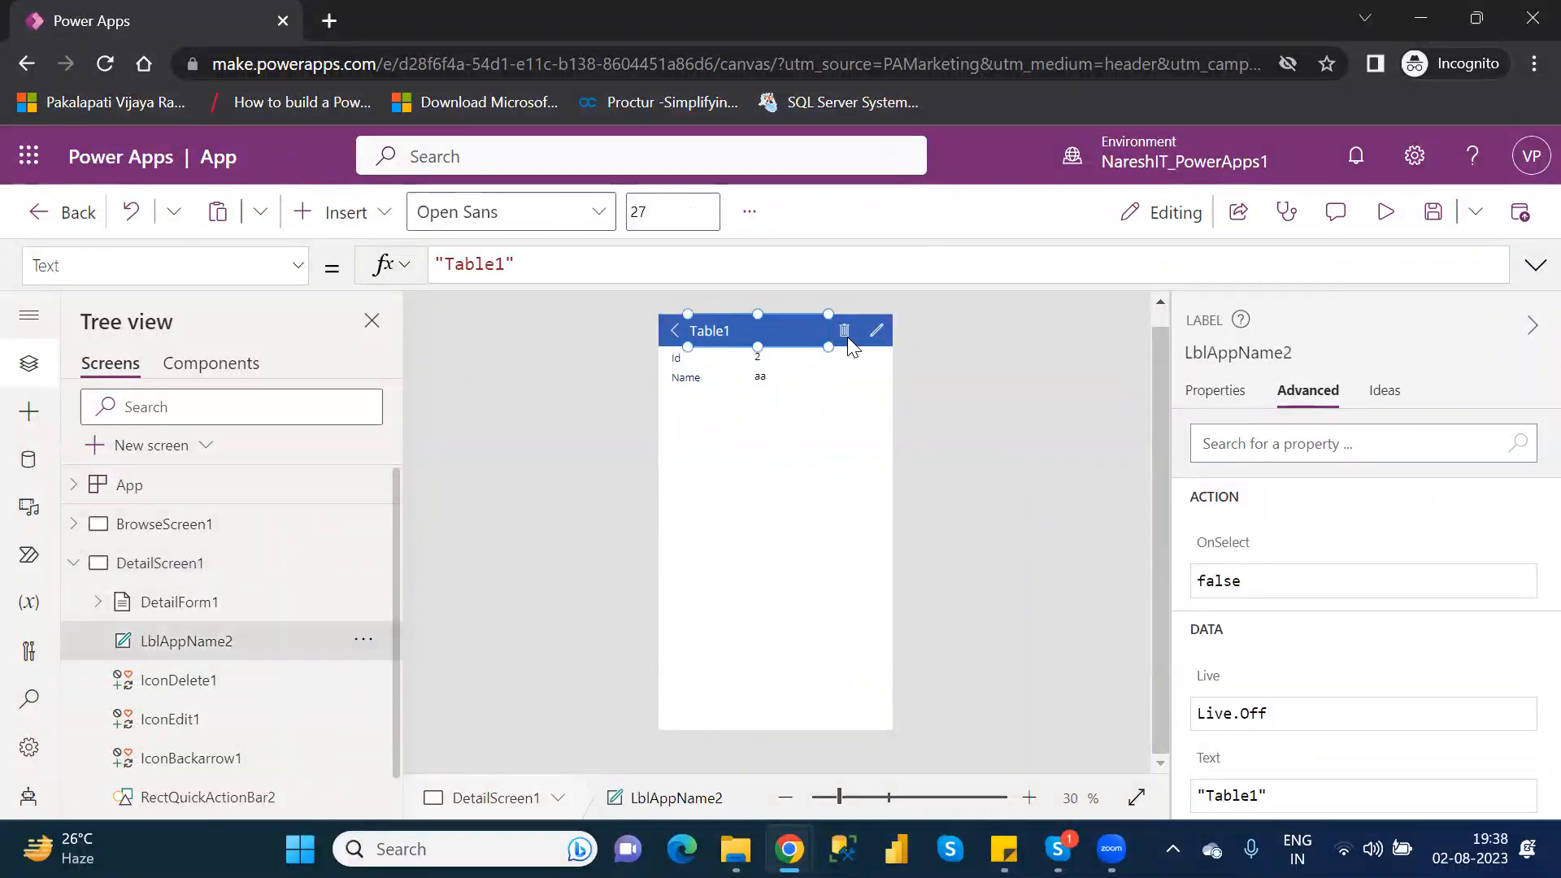
pyautogui.click(851, 322)
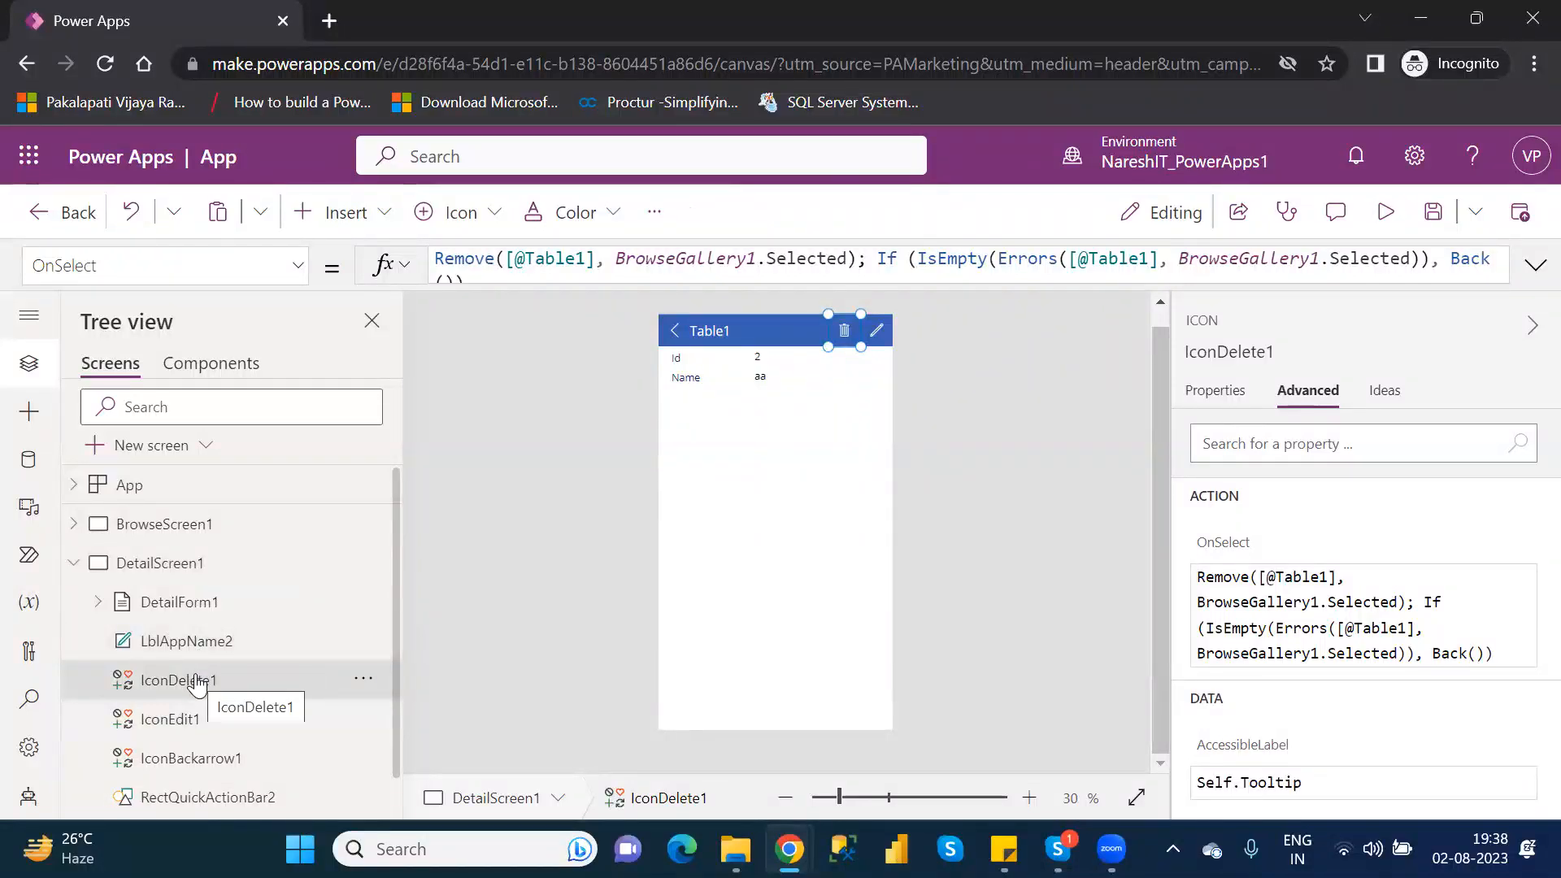
# Preview the app, go back to the browse list, and delete the record with Id 1 from its detail screen
pyautogui.click(1389, 213)
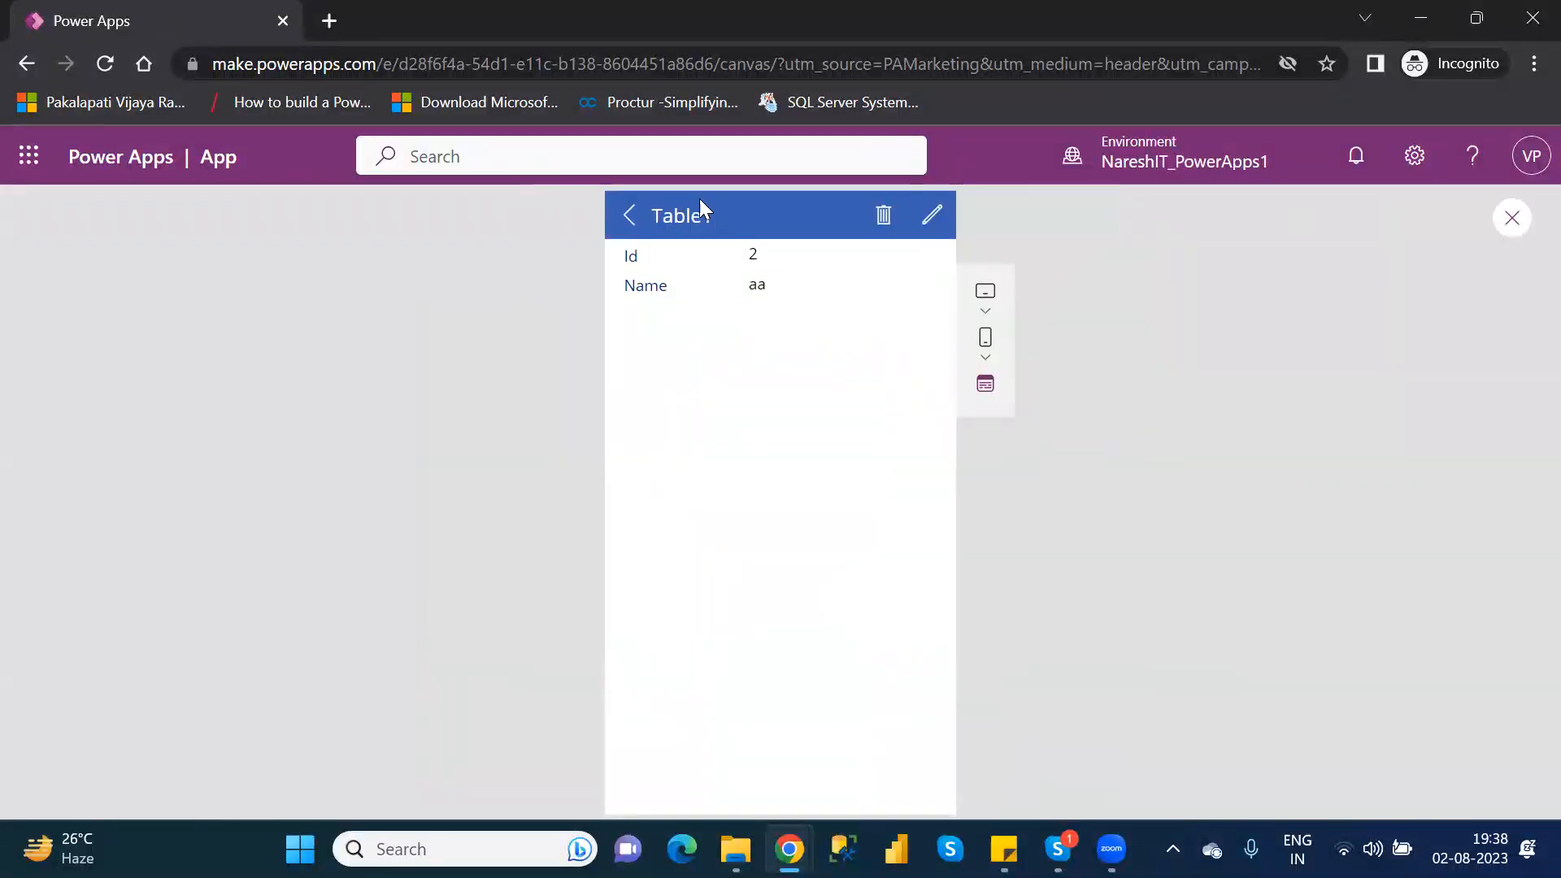
pyautogui.click(630, 221)
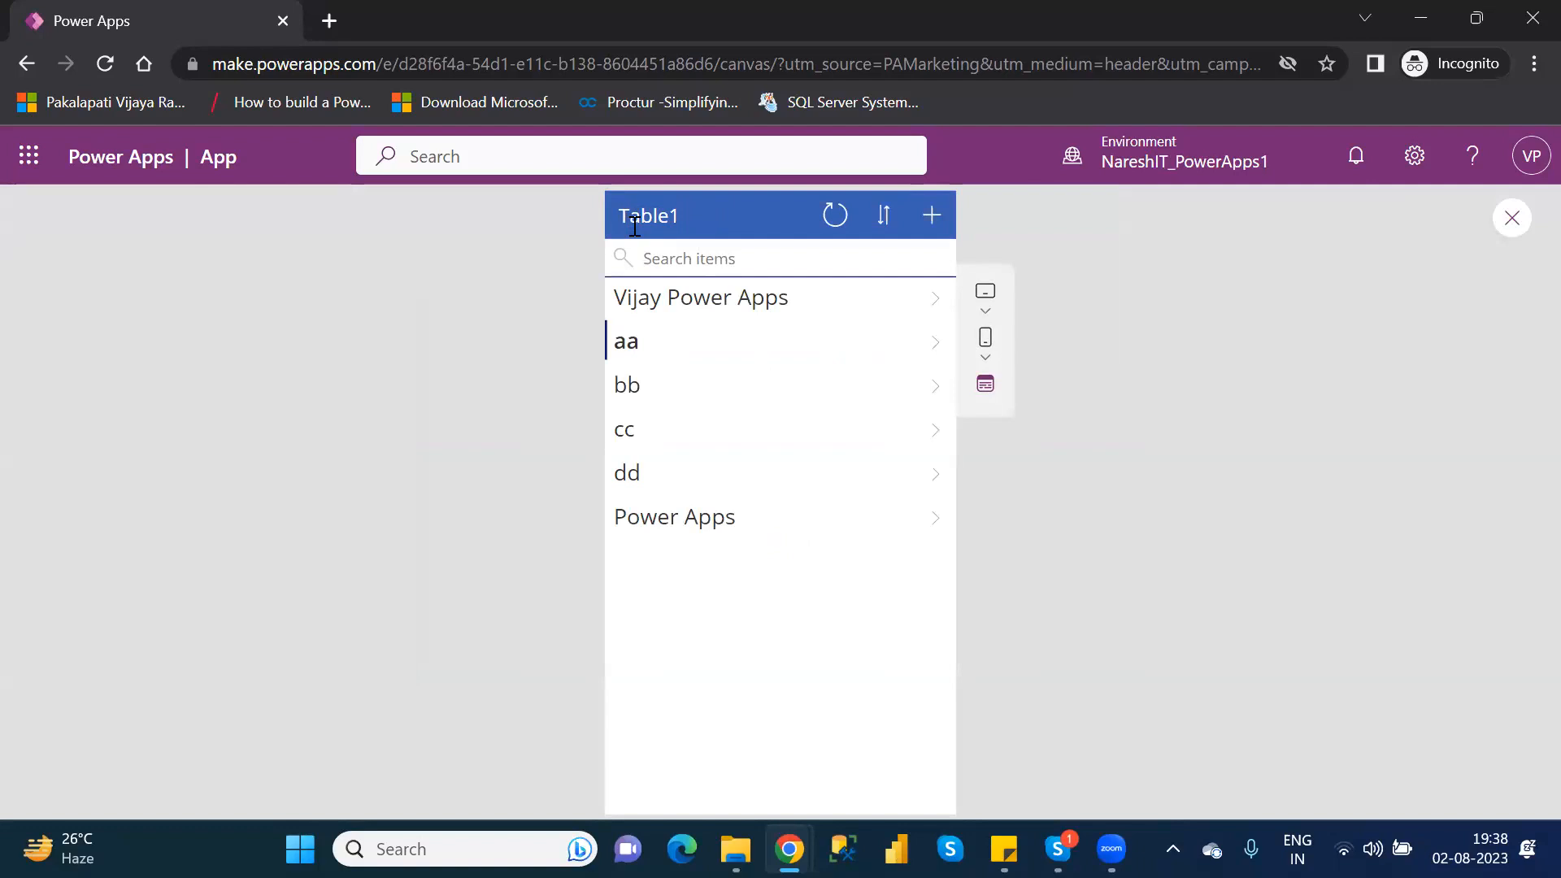
pyautogui.click(943, 308)
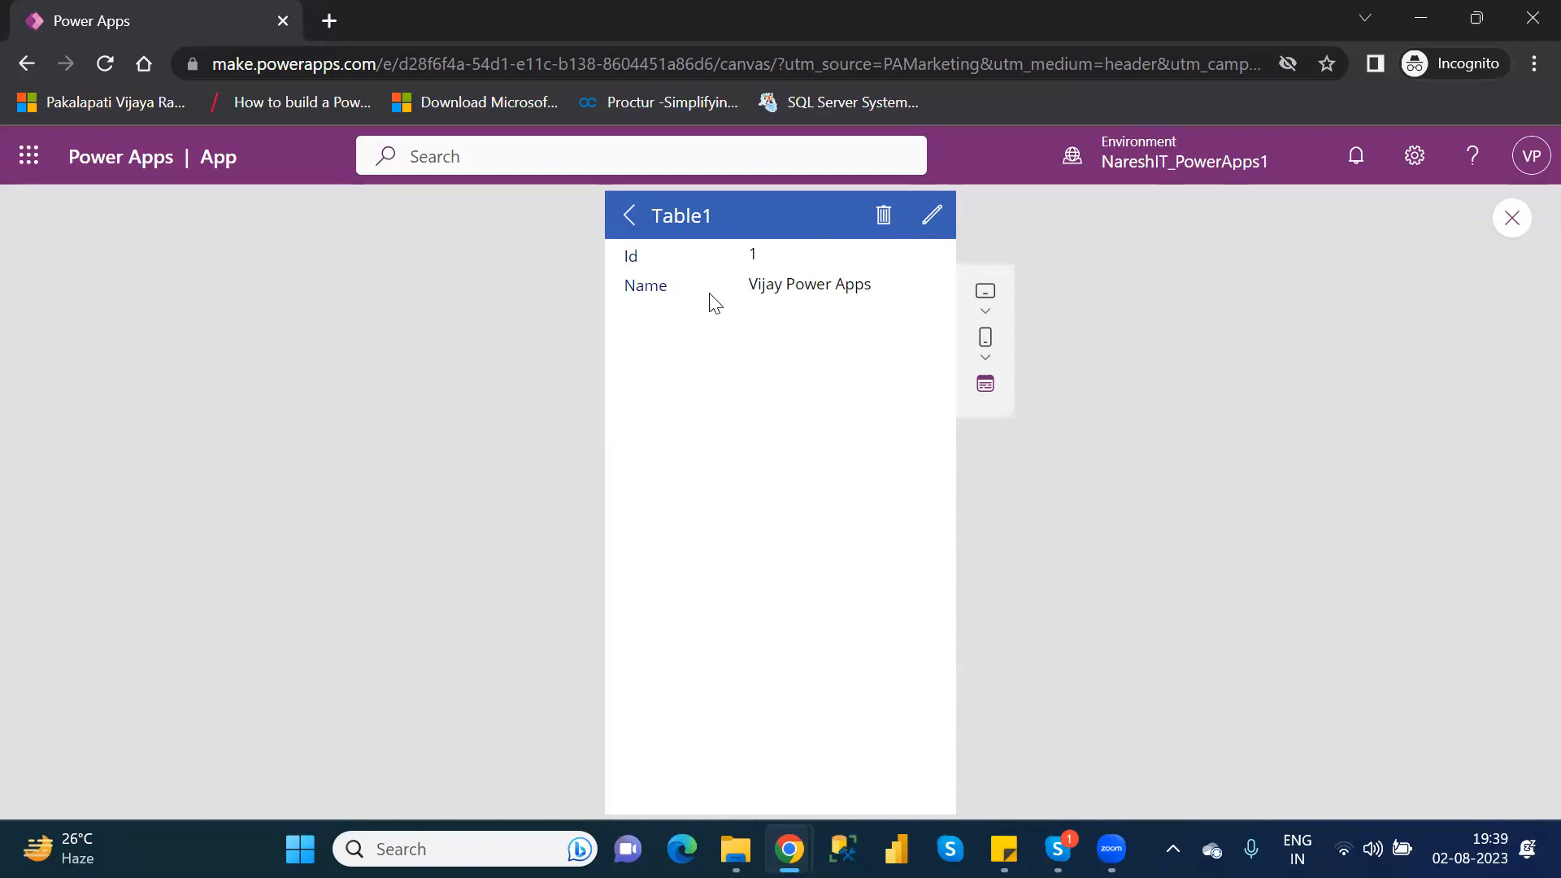
pyautogui.click(882, 221)
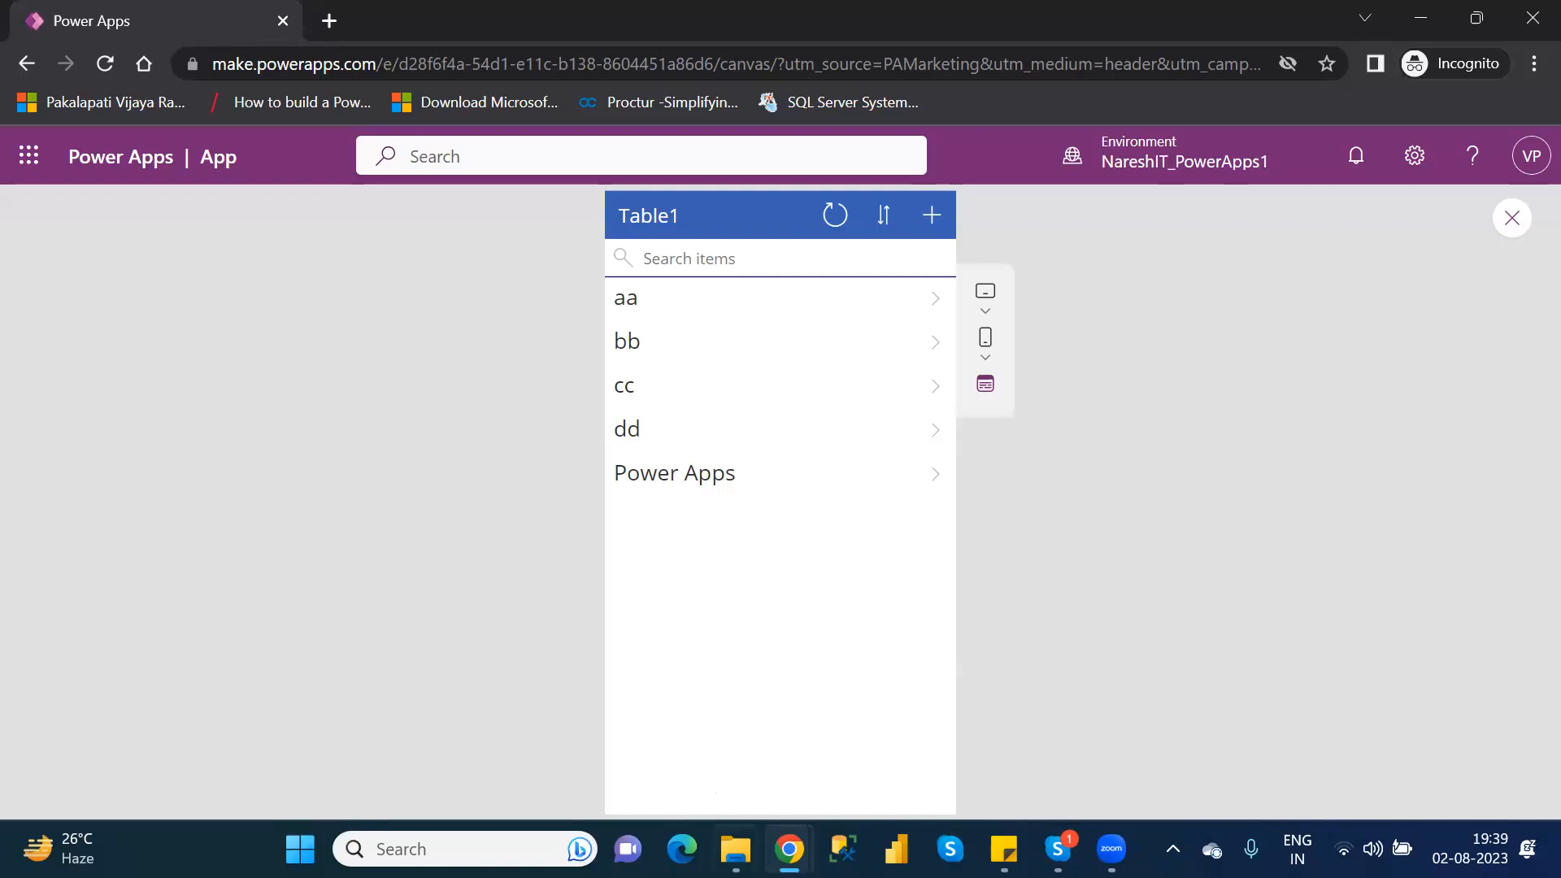
# Open the Sample Data workbook from the OneDrive folder in Excel to check its remaining rows, and close it
pyautogui.click(736, 848)
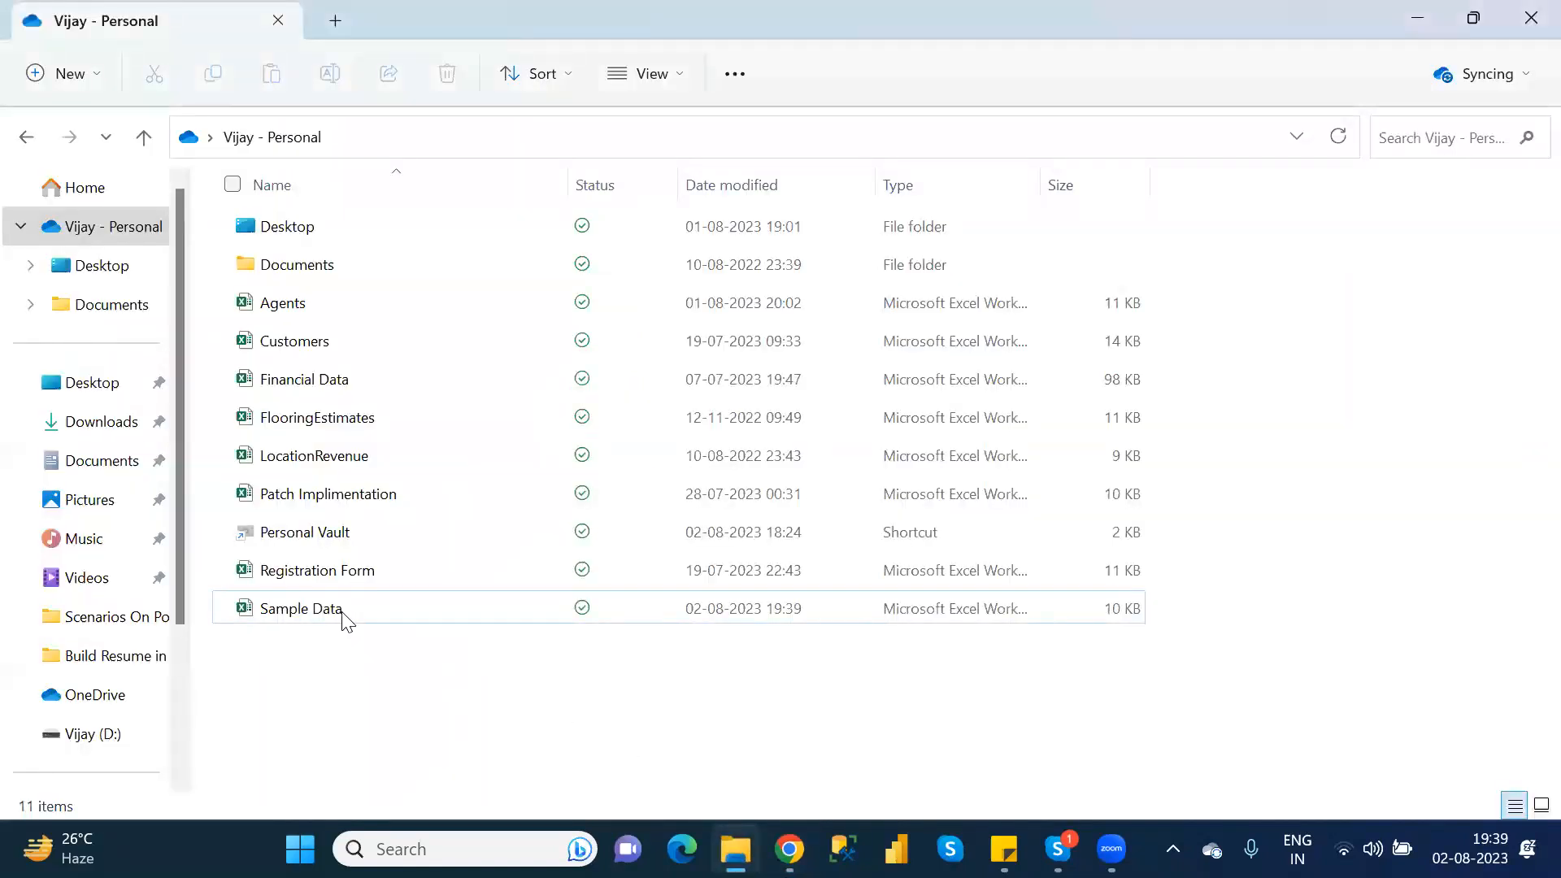
pyautogui.doubleClick(345, 618)
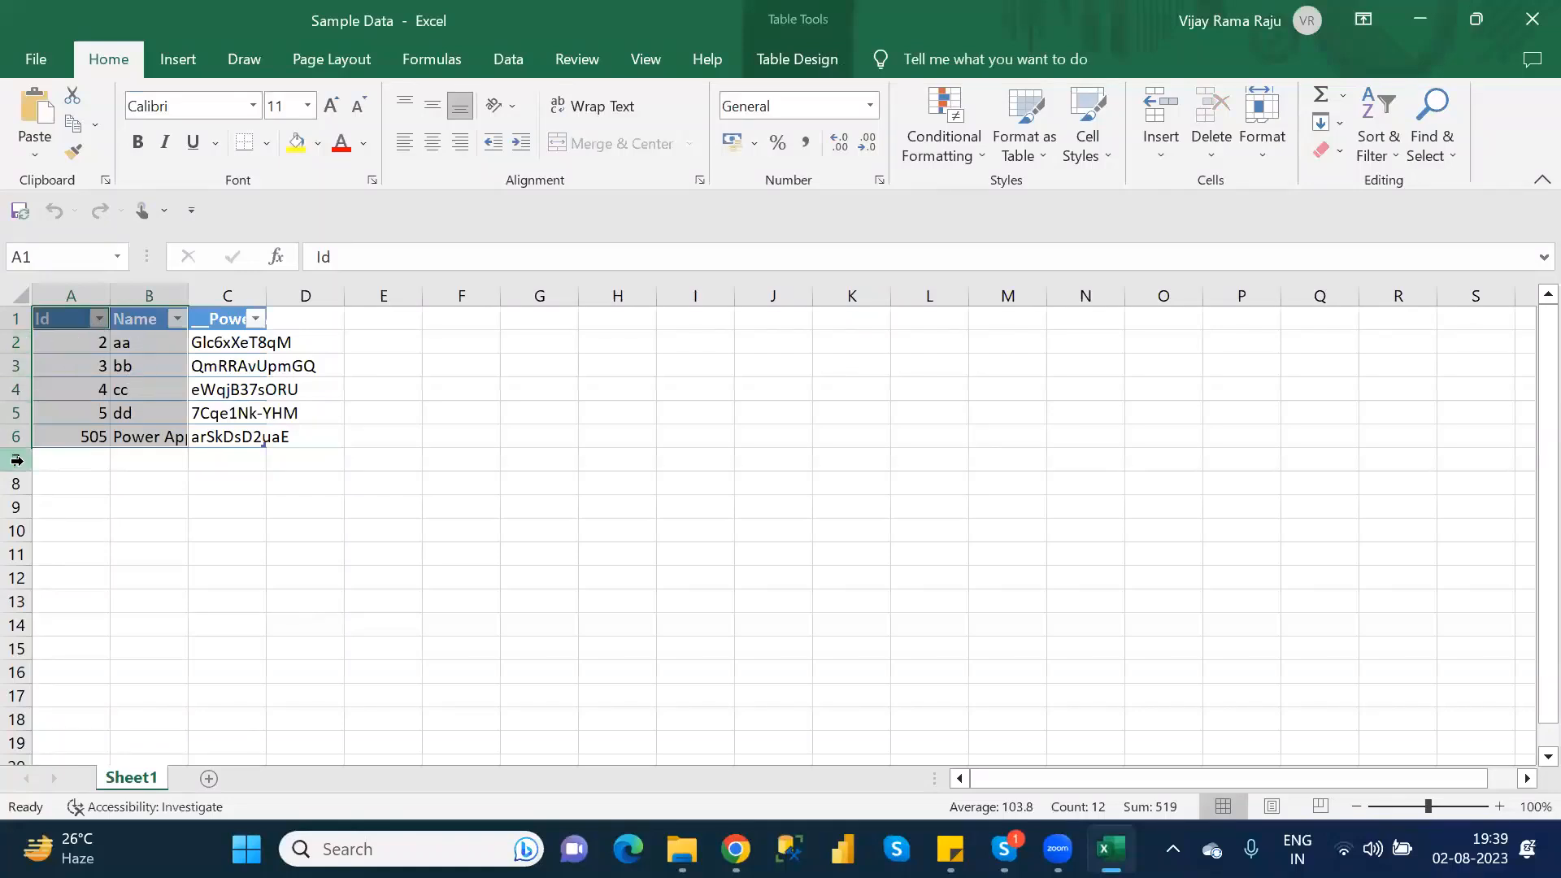
pyautogui.click(1532, 19)
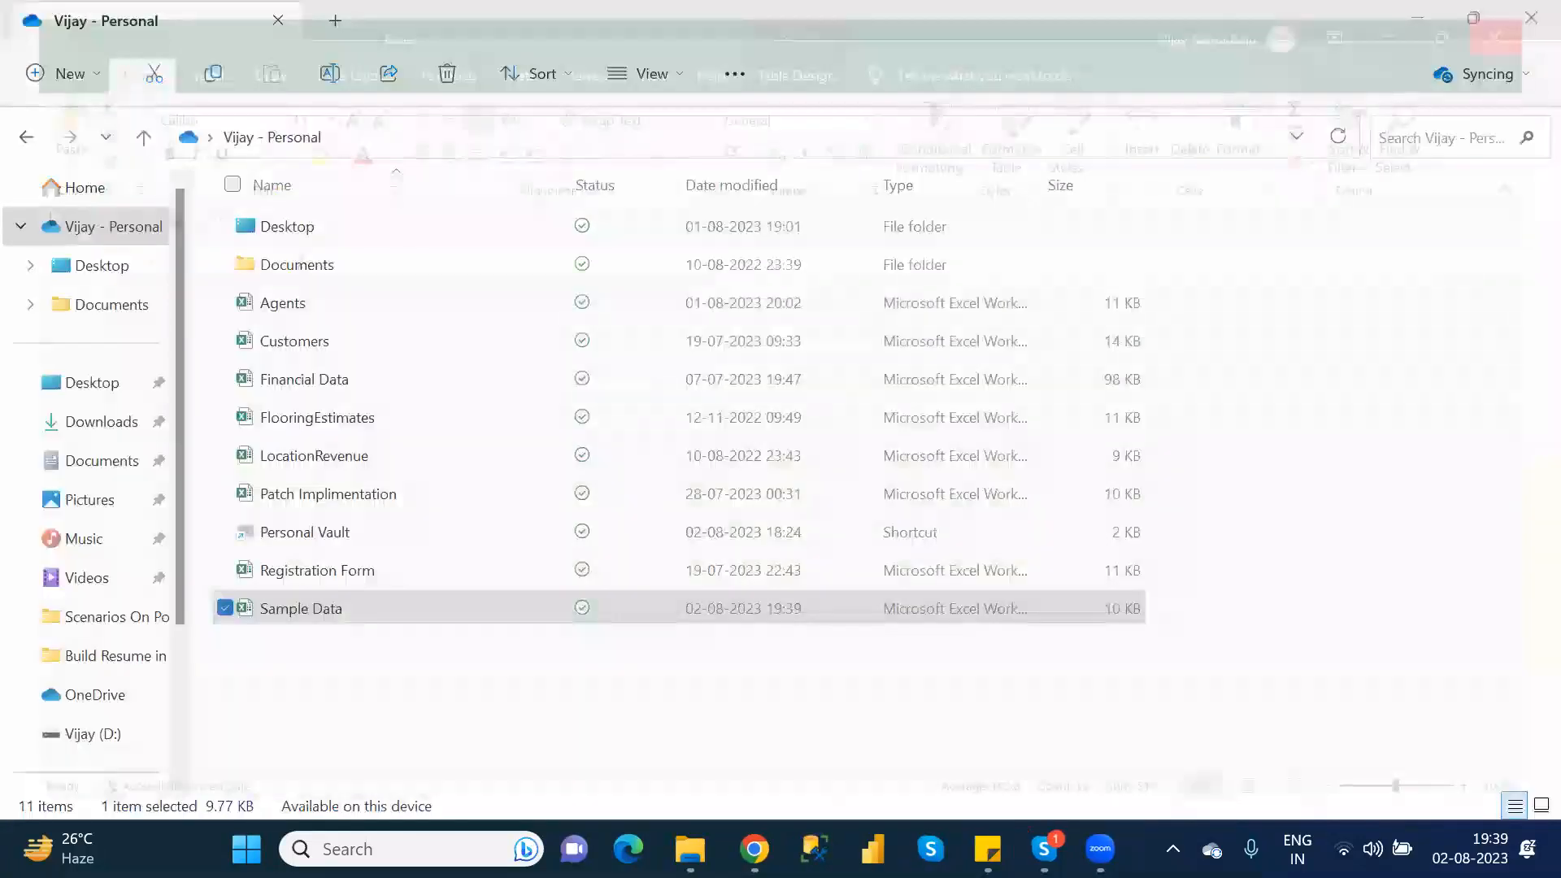
pyautogui.moveTo(789, 849)
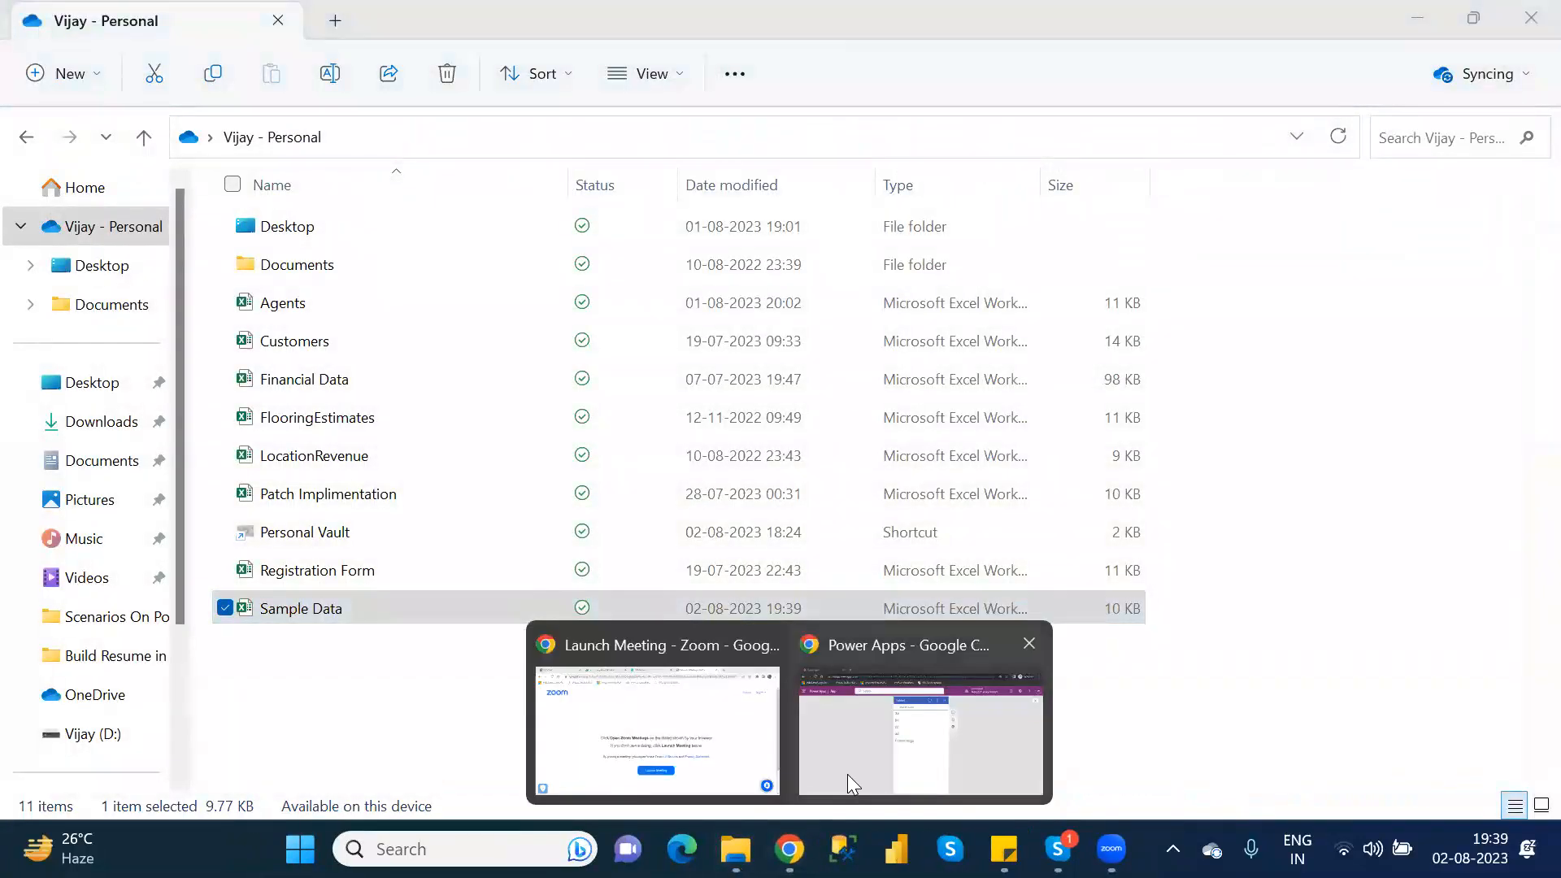
# Switch back to the Power Apps preview, view the aa record's detail screen, and end the preview
pyautogui.click(847, 774)
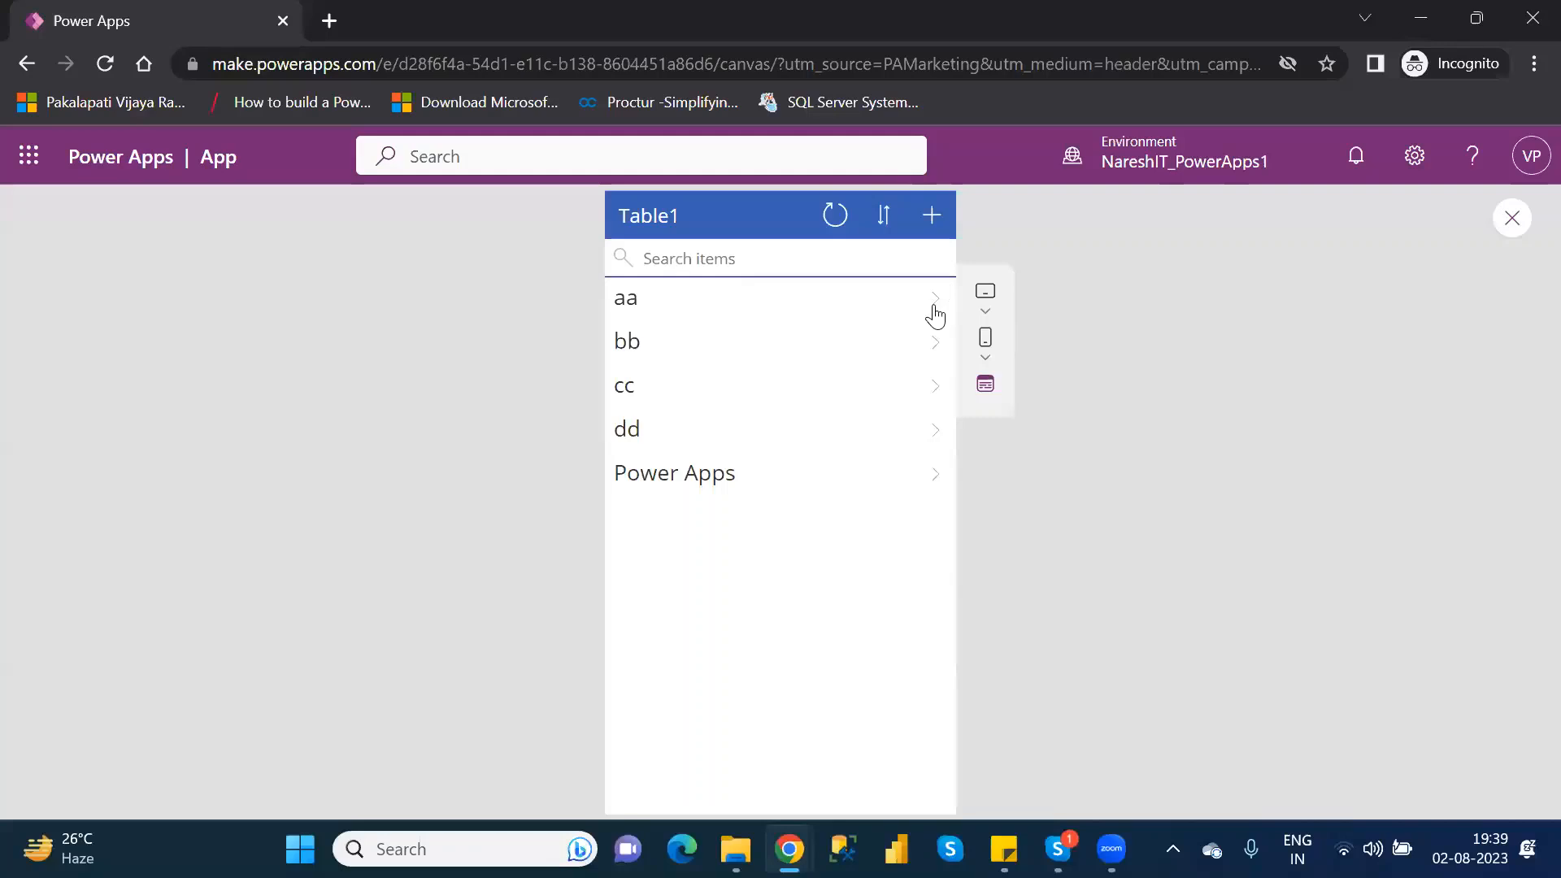
pyautogui.click(935, 315)
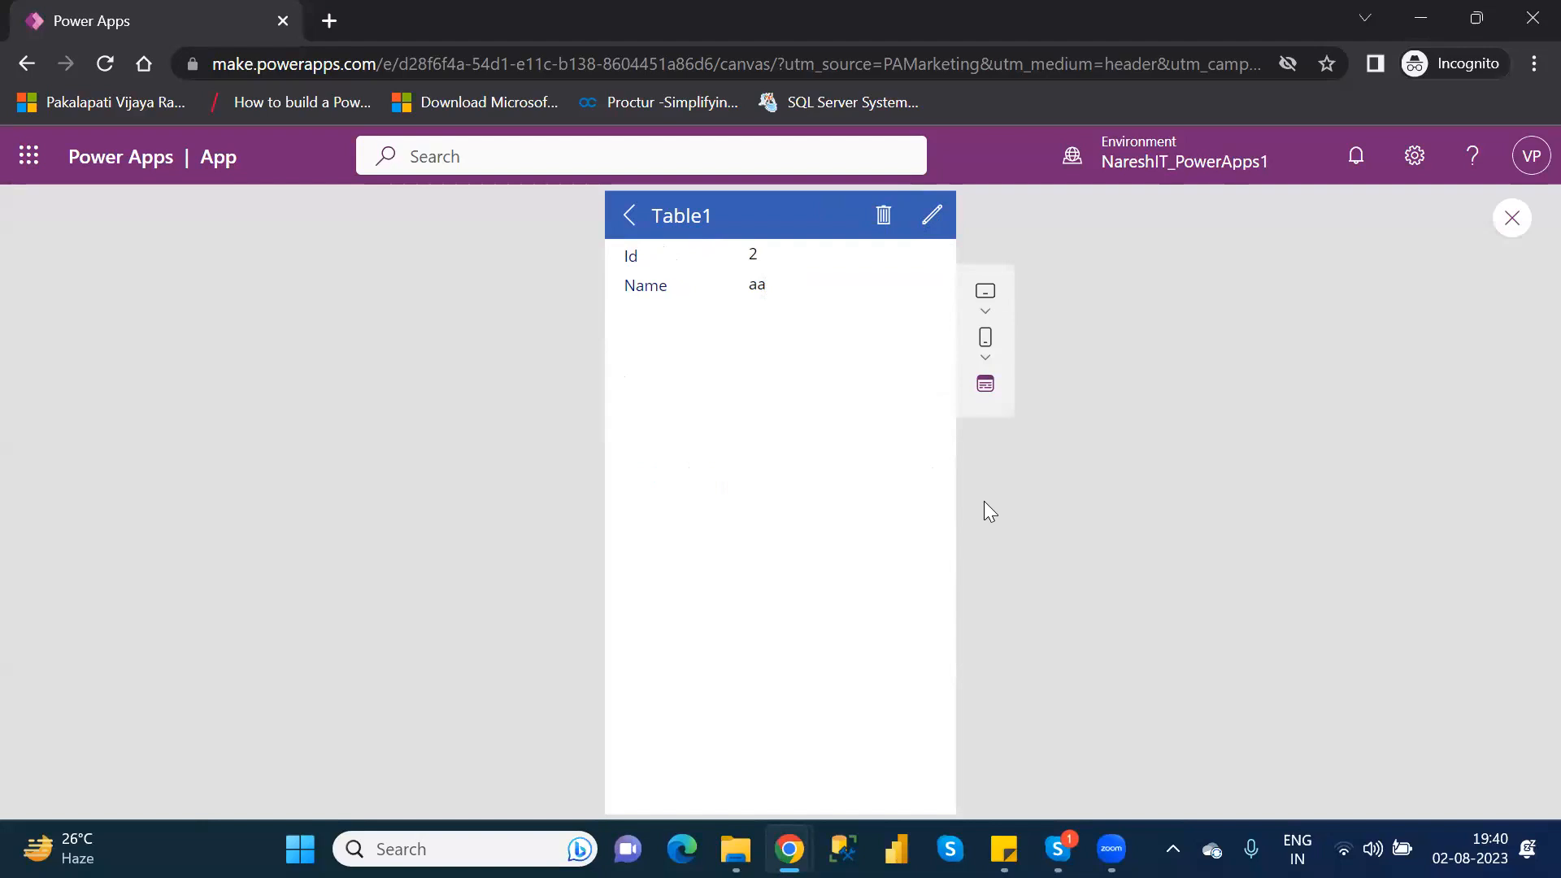
pyautogui.click(1510, 223)
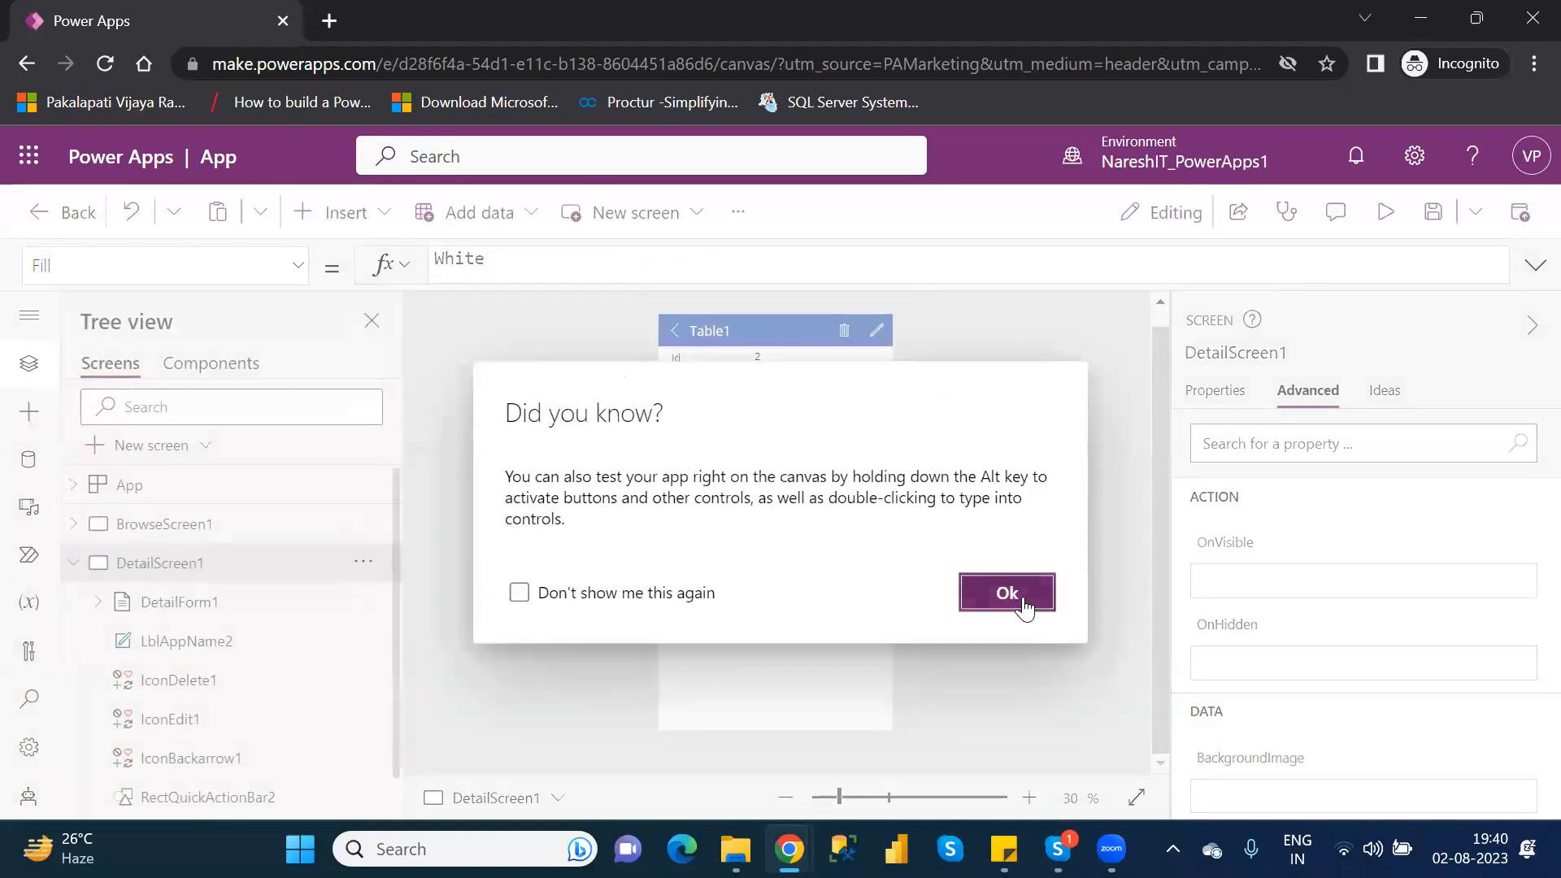
pyautogui.click(1008, 592)
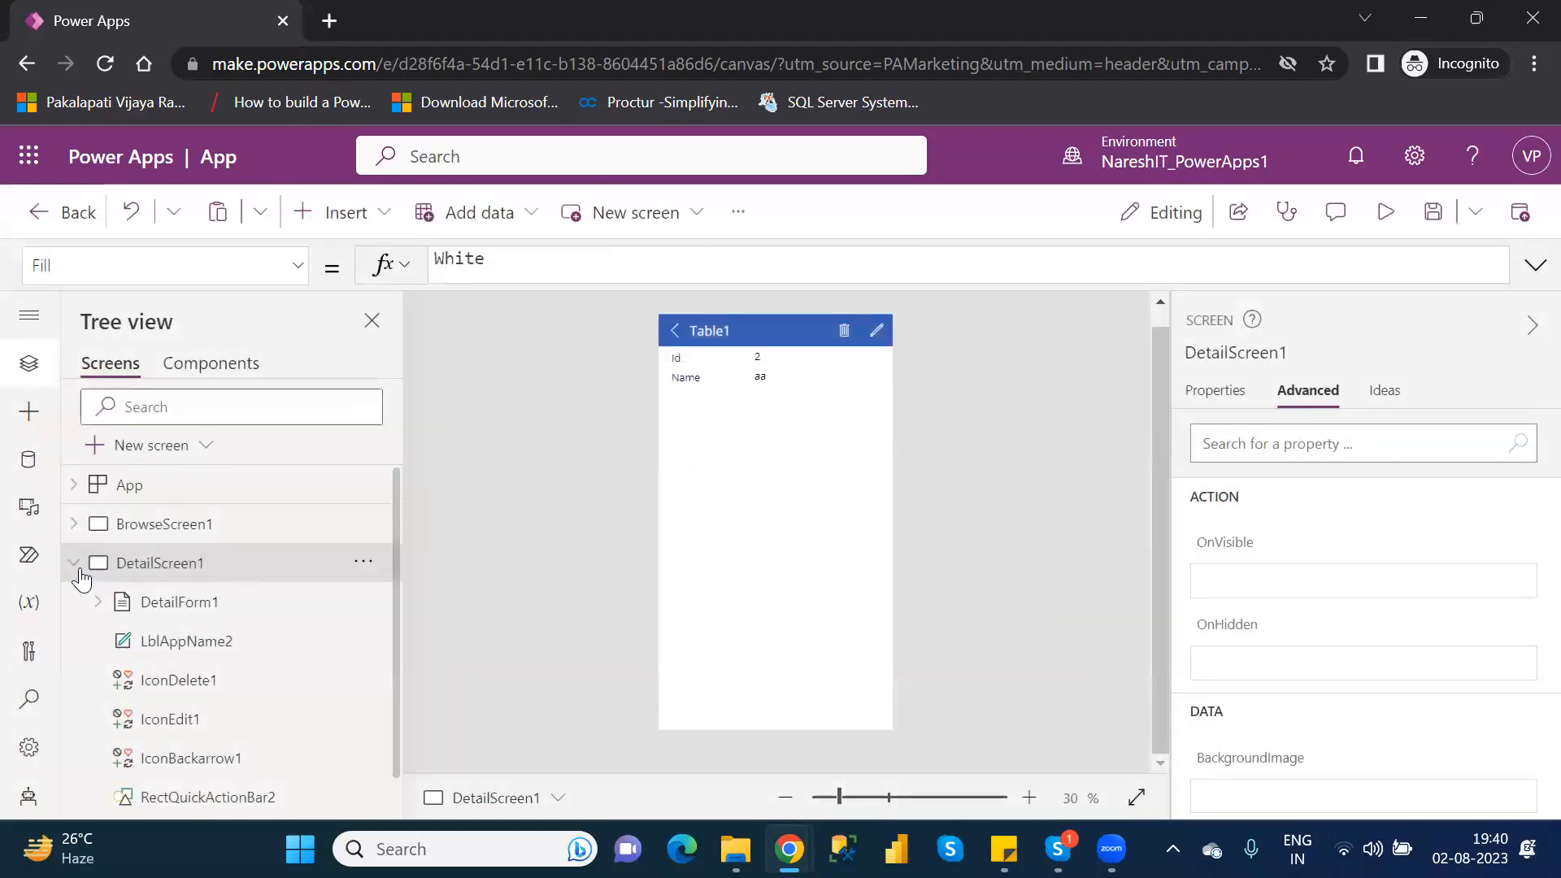
# Inspect the advanced properties of DetailScreen1's form, title label, delete icon and edit icon, including the edit icon's OnSelect formula
pyautogui.click(74, 565)
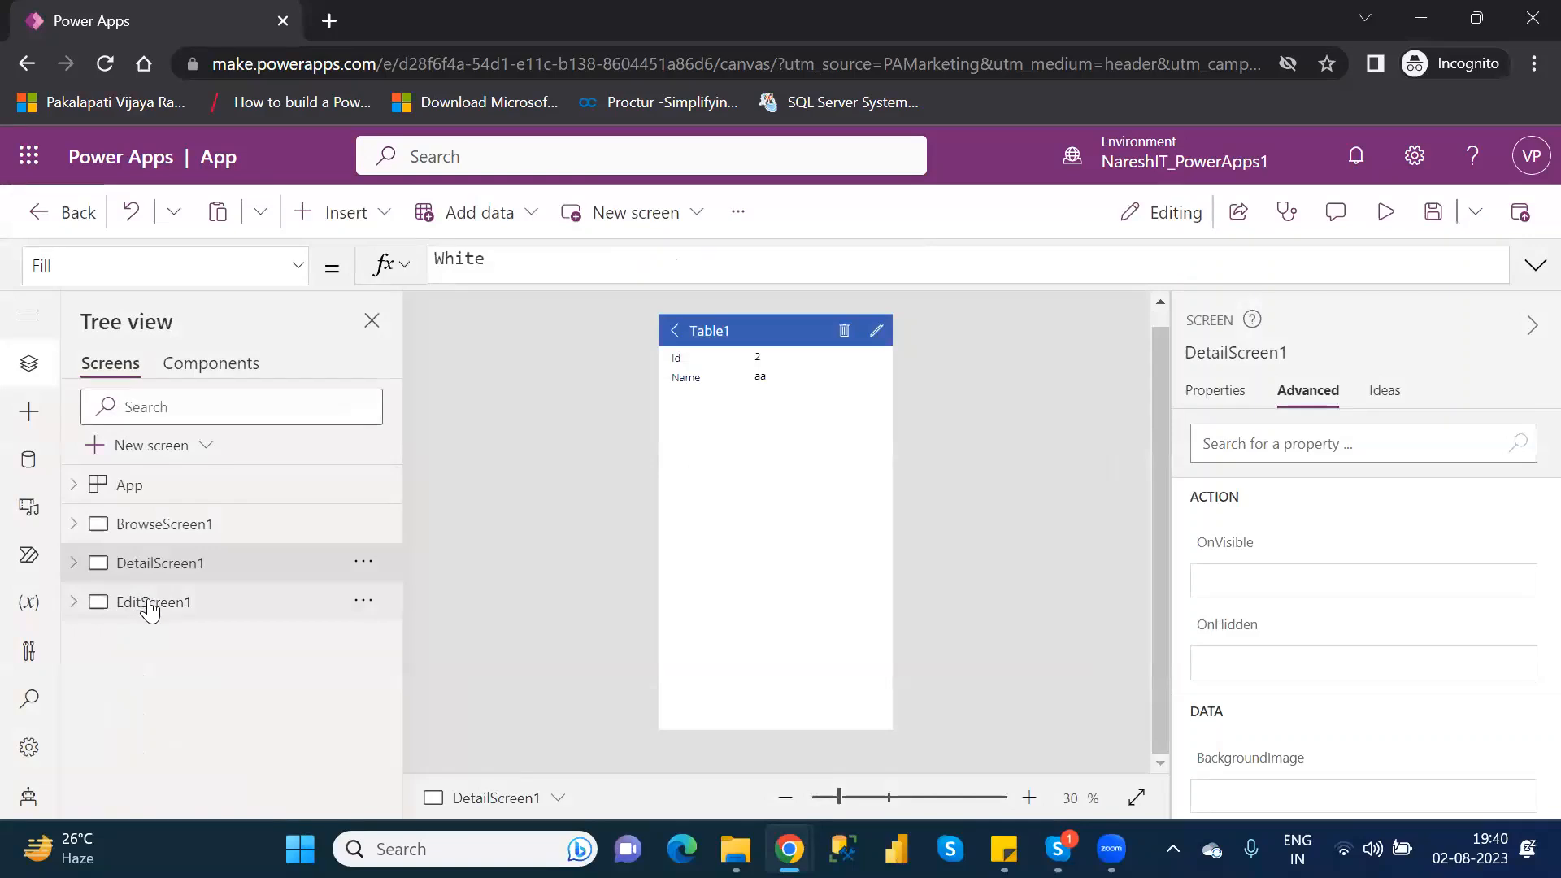
pyautogui.click(150, 604)
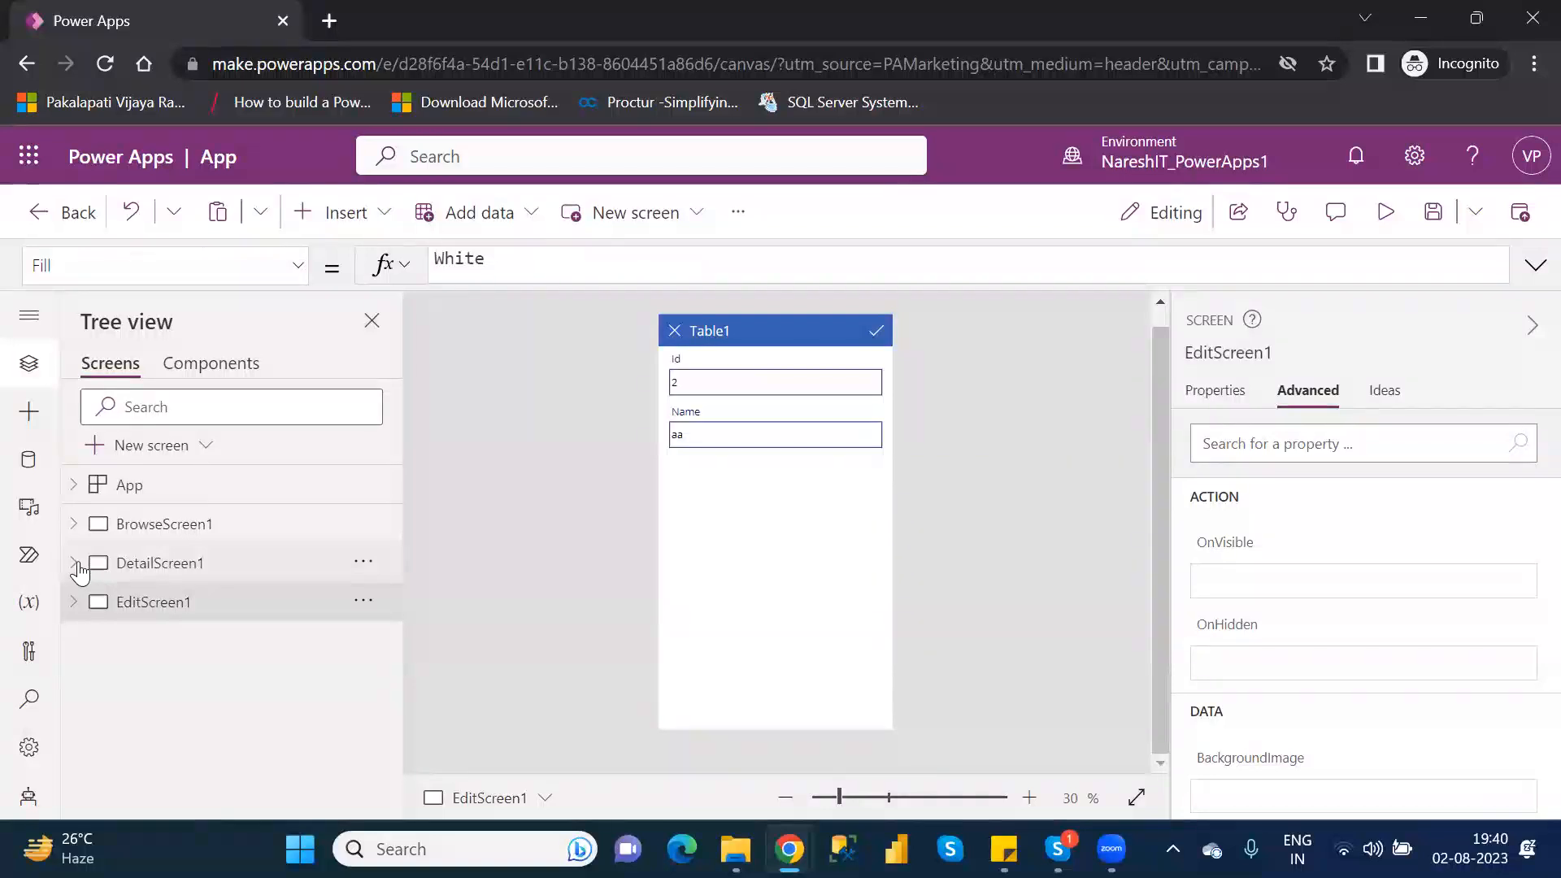
pyautogui.click(75, 568)
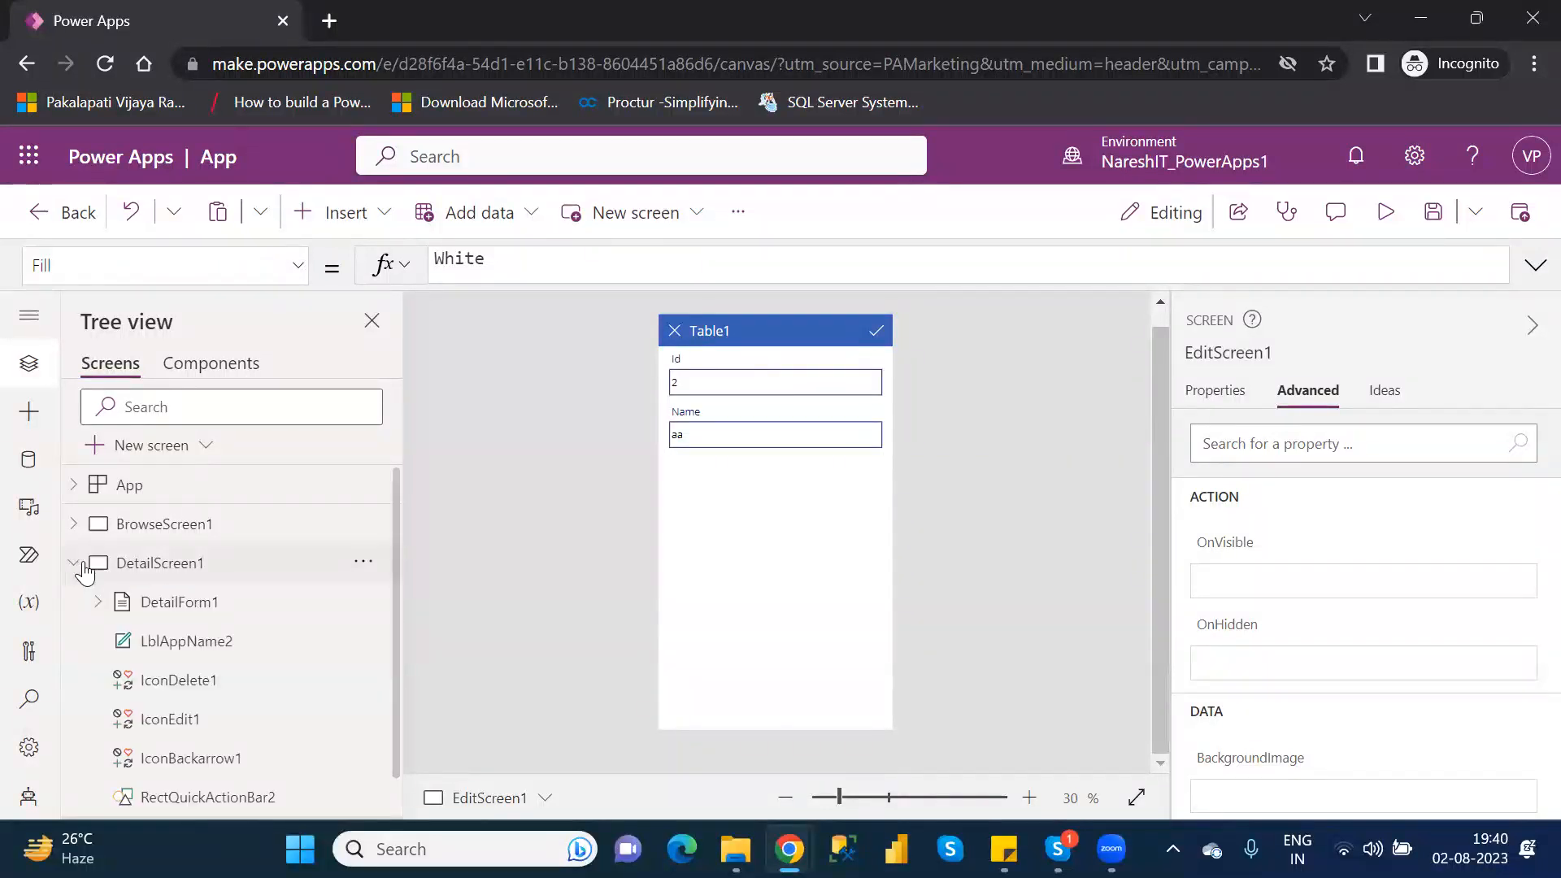
pyautogui.click(176, 603)
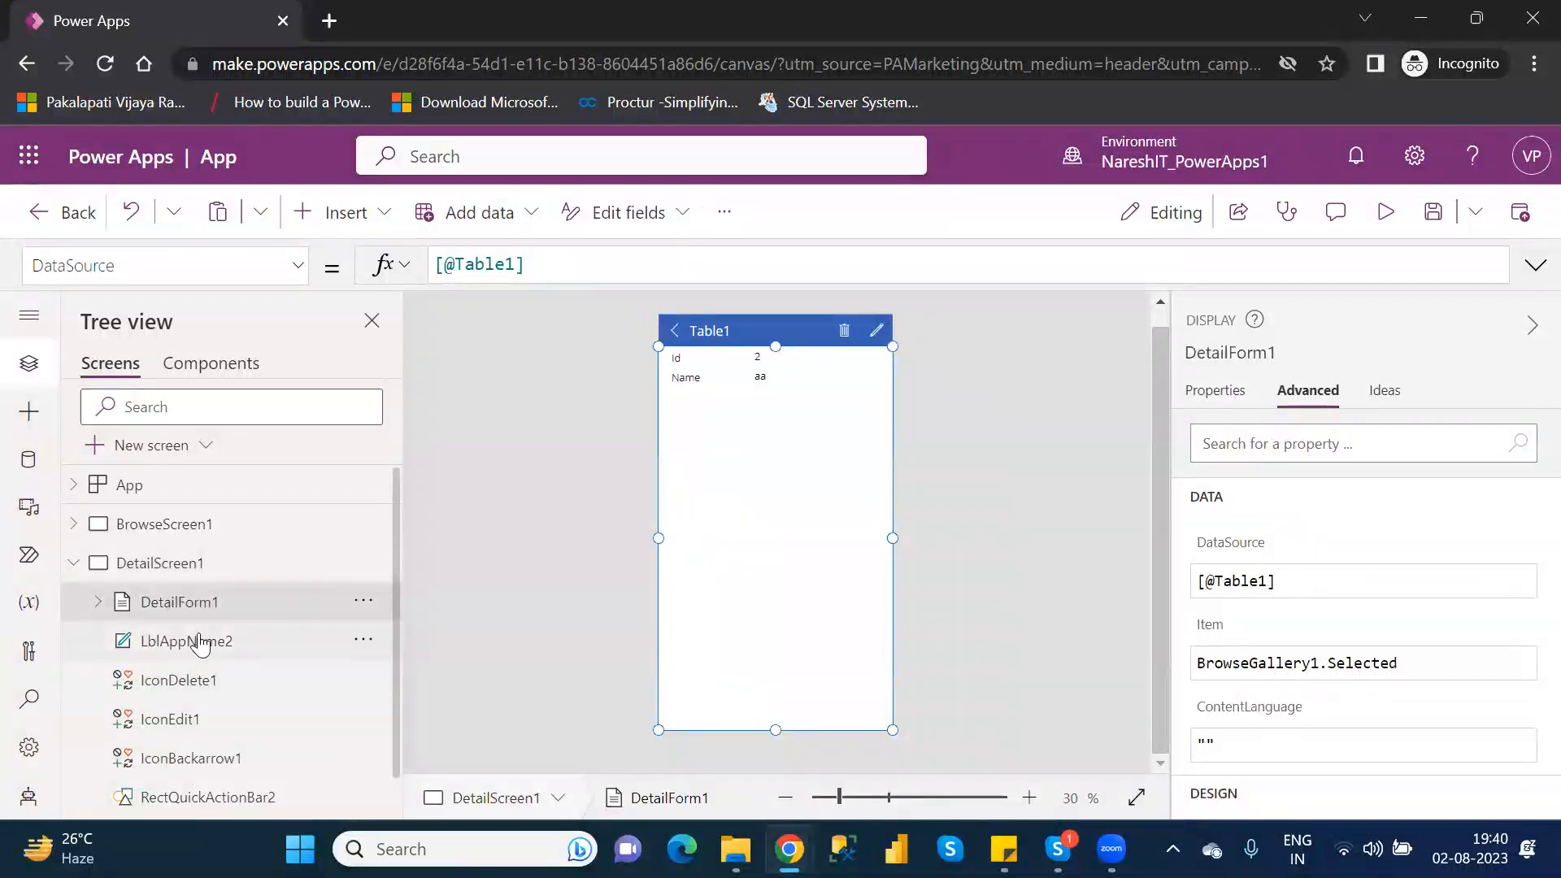
pyautogui.click(180, 650)
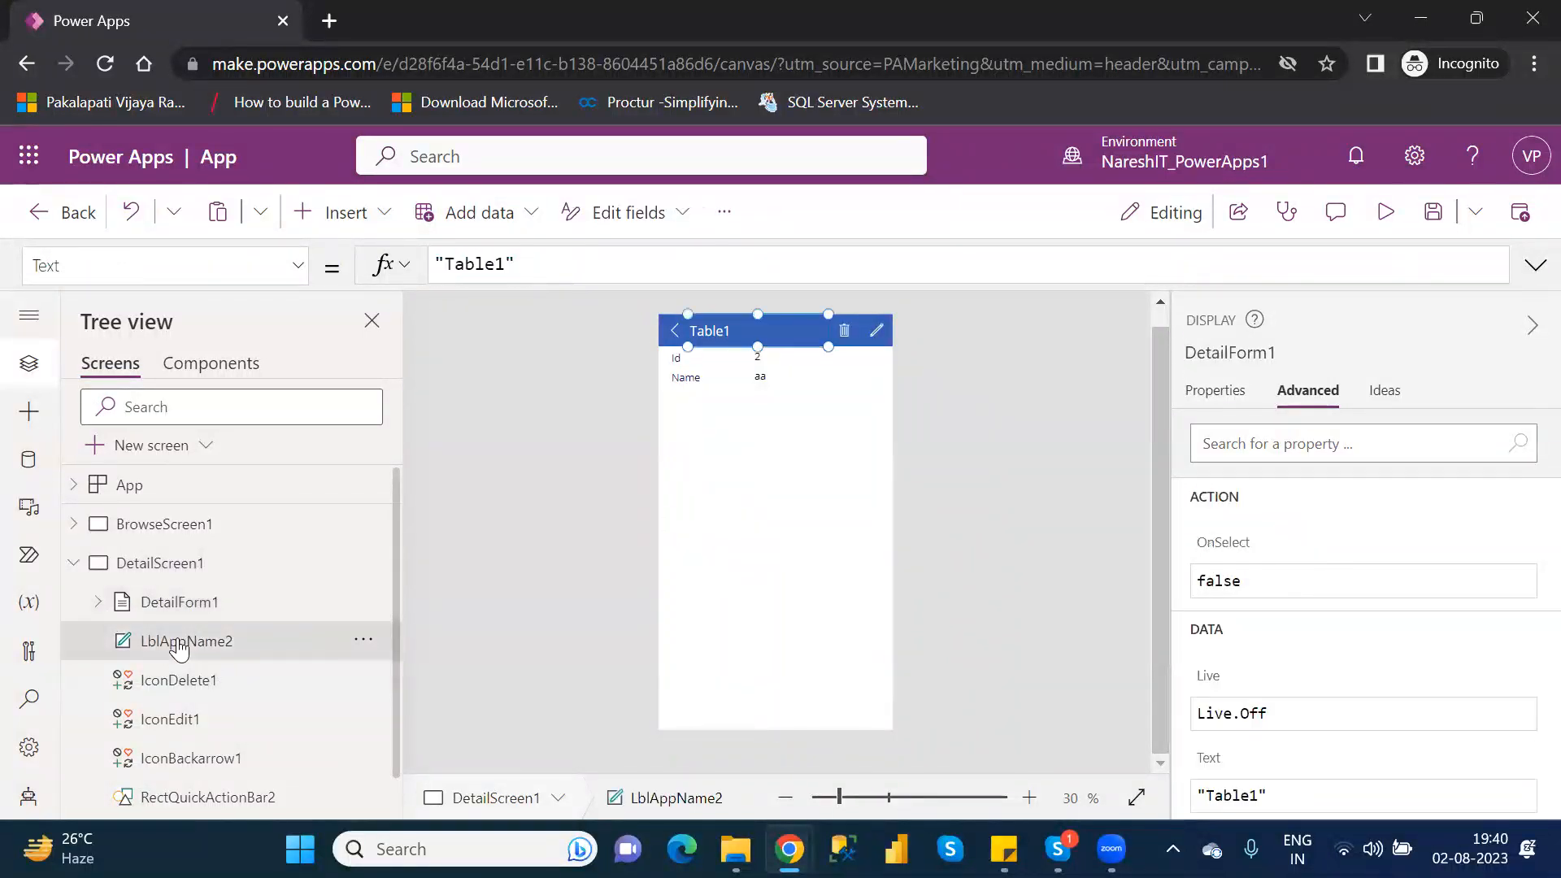
pyautogui.click(177, 687)
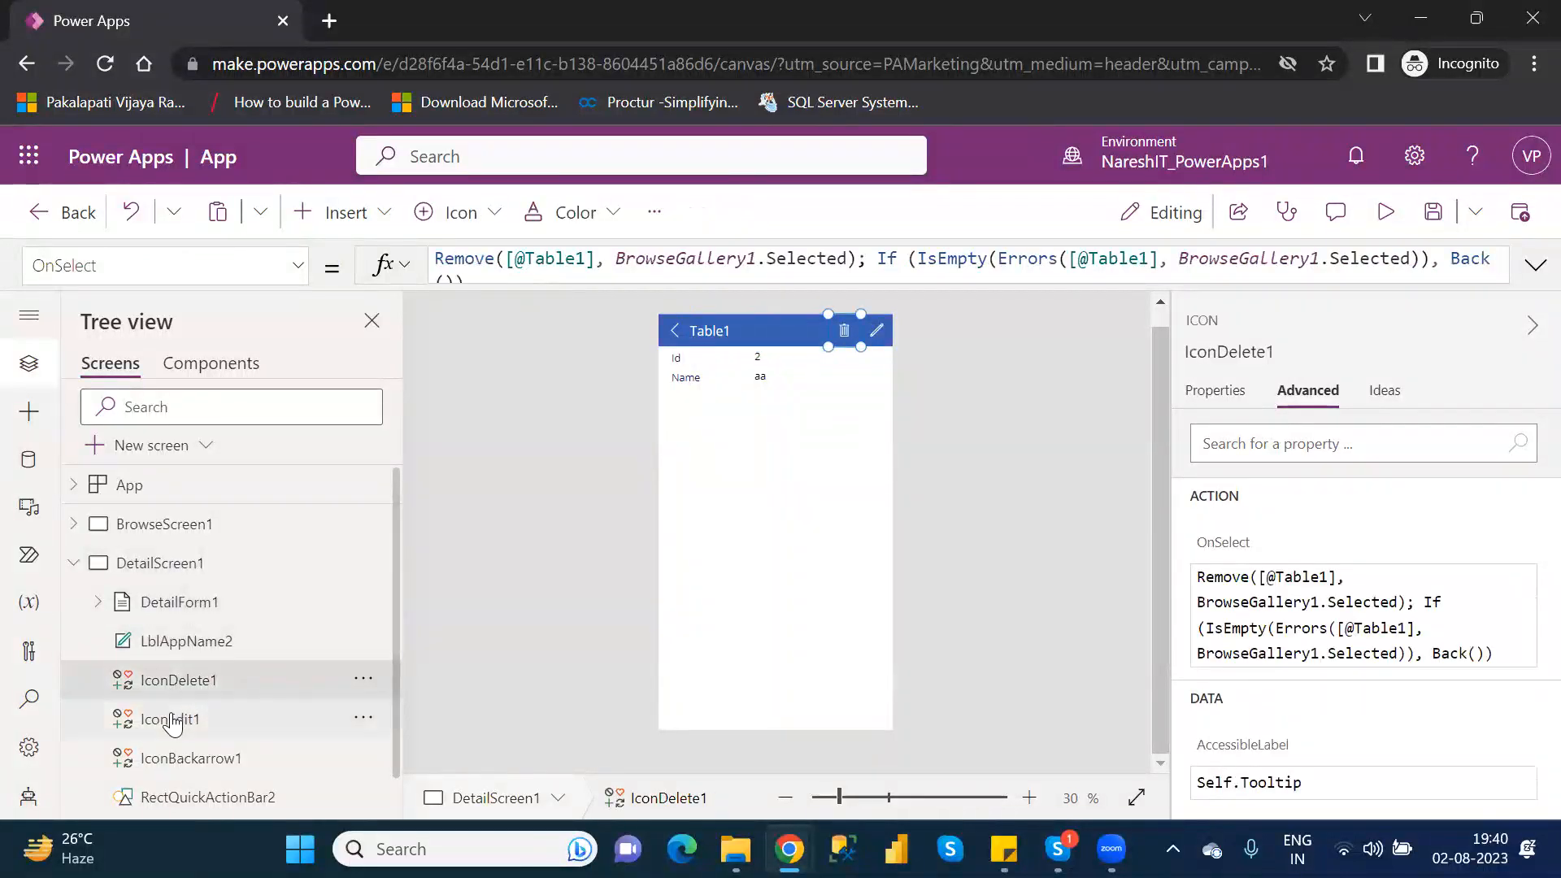
pyautogui.click(172, 720)
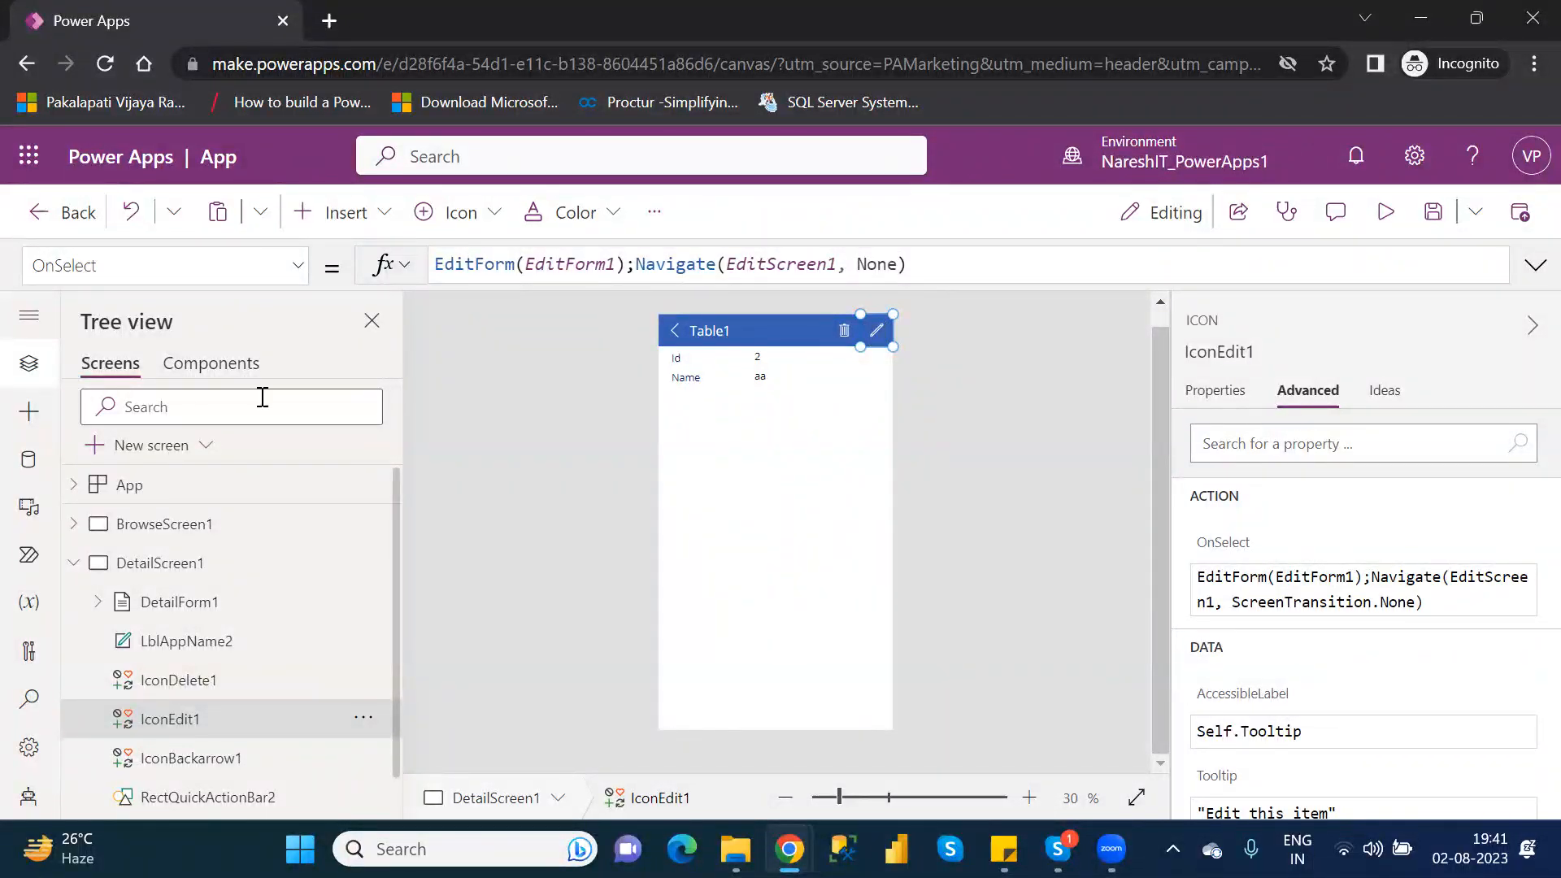
# Expand EditScreen1 and review EditForm1's advanced and general properties
pyautogui.click(75, 565)
pyautogui.click(160, 604)
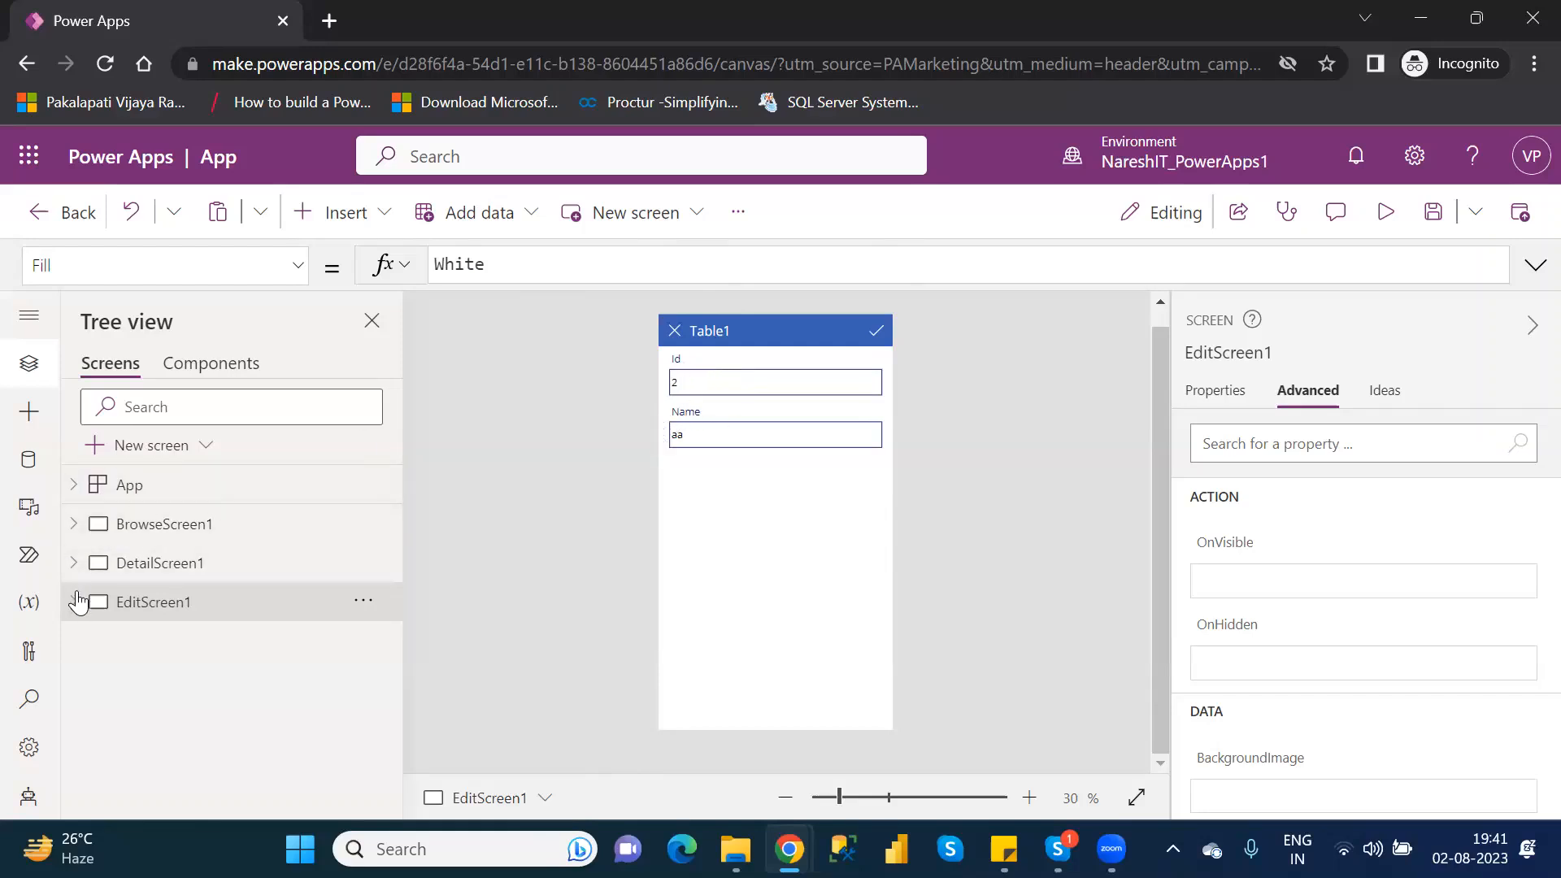
pyautogui.click(75, 601)
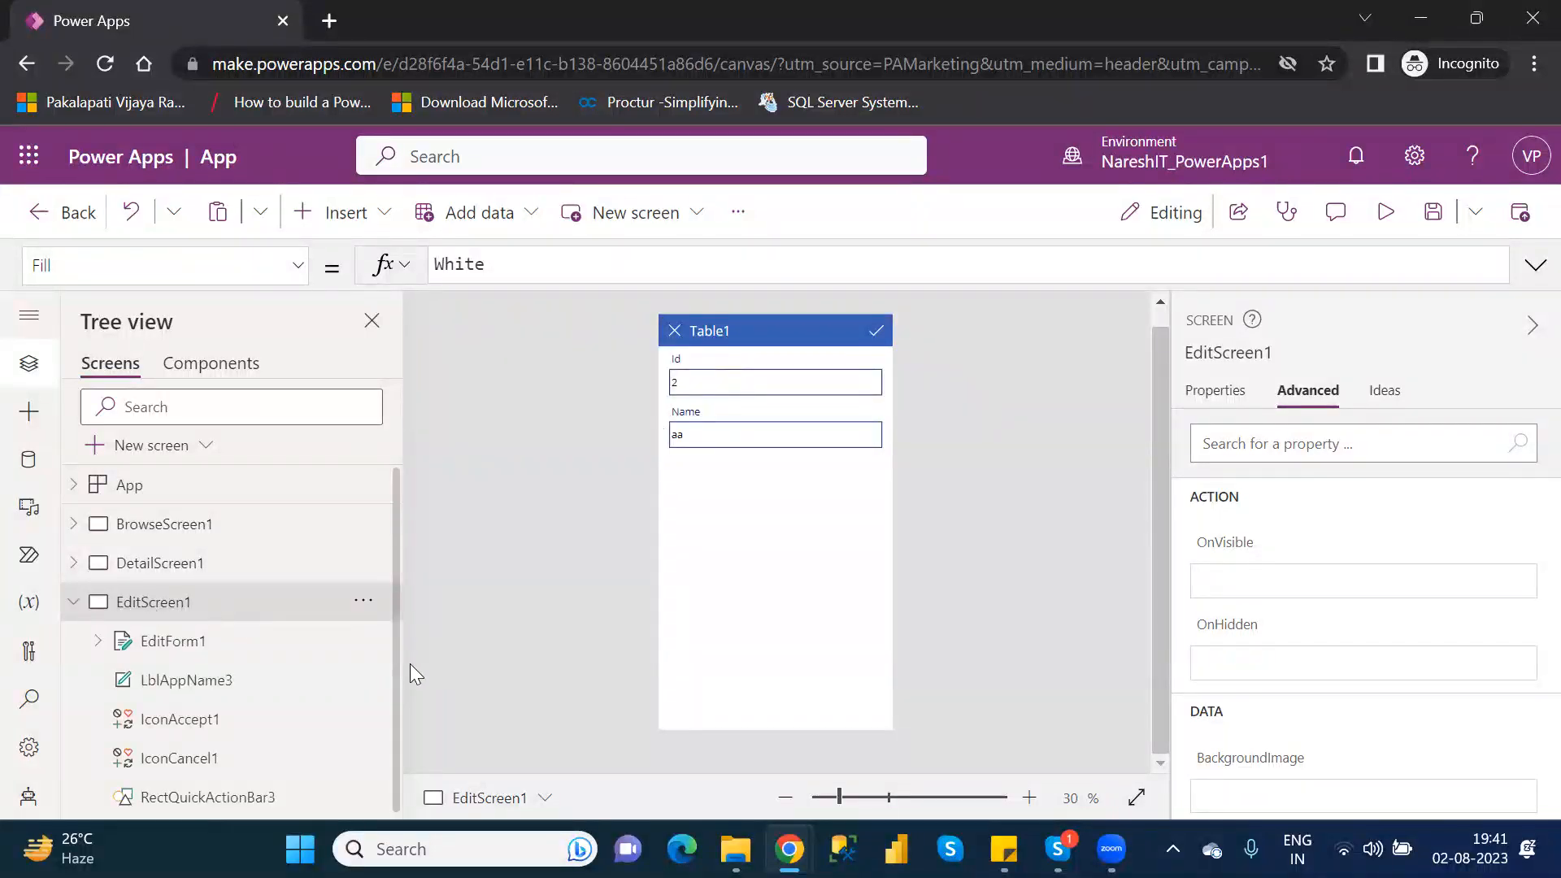
pyautogui.click(202, 644)
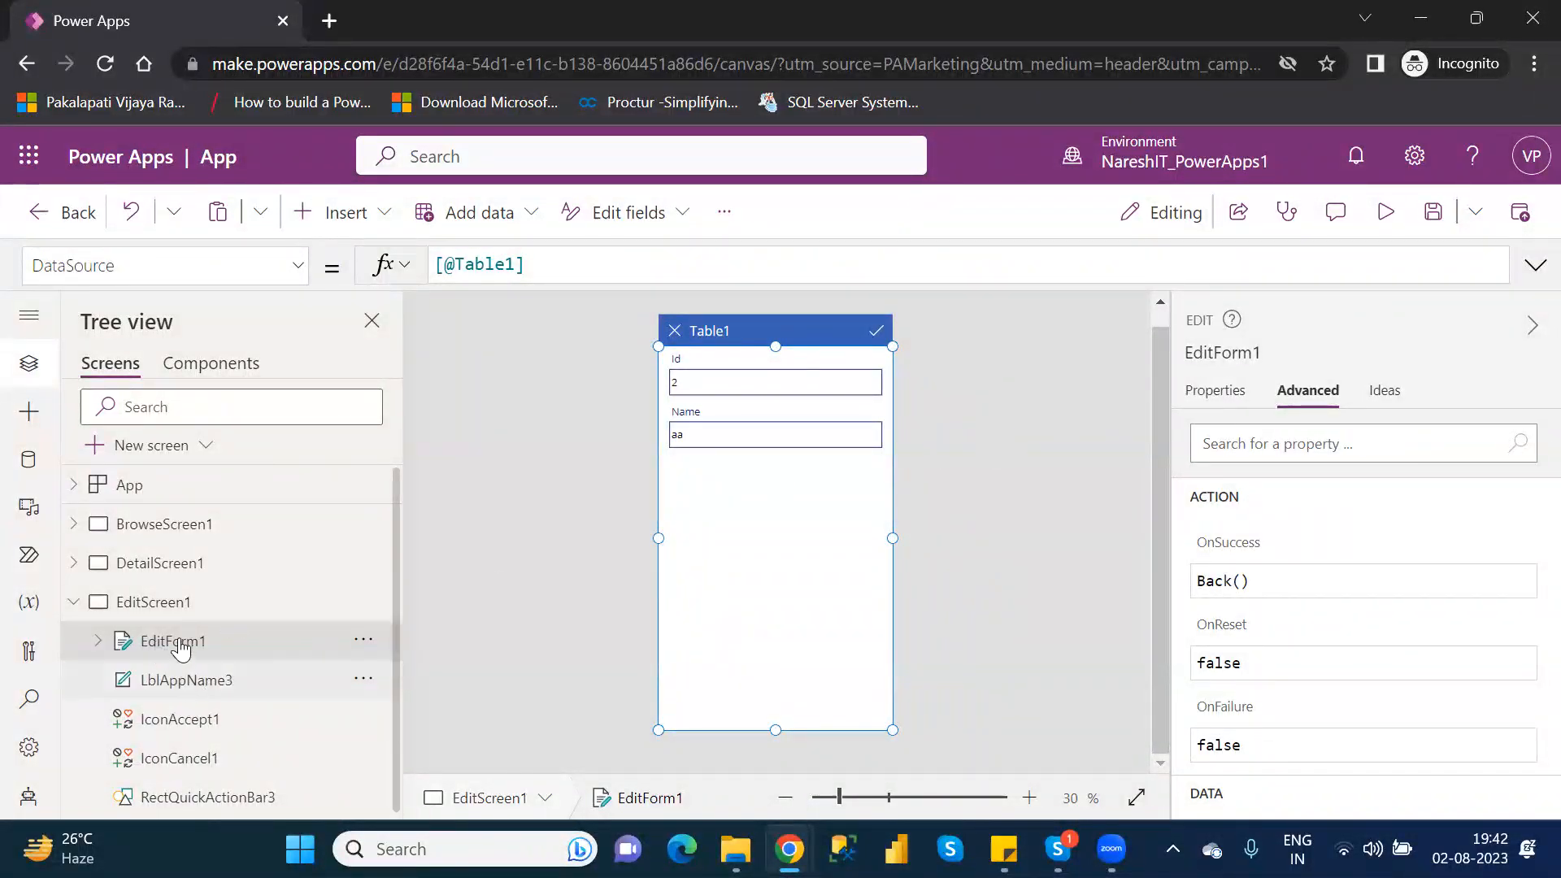
pyautogui.click(1214, 392)
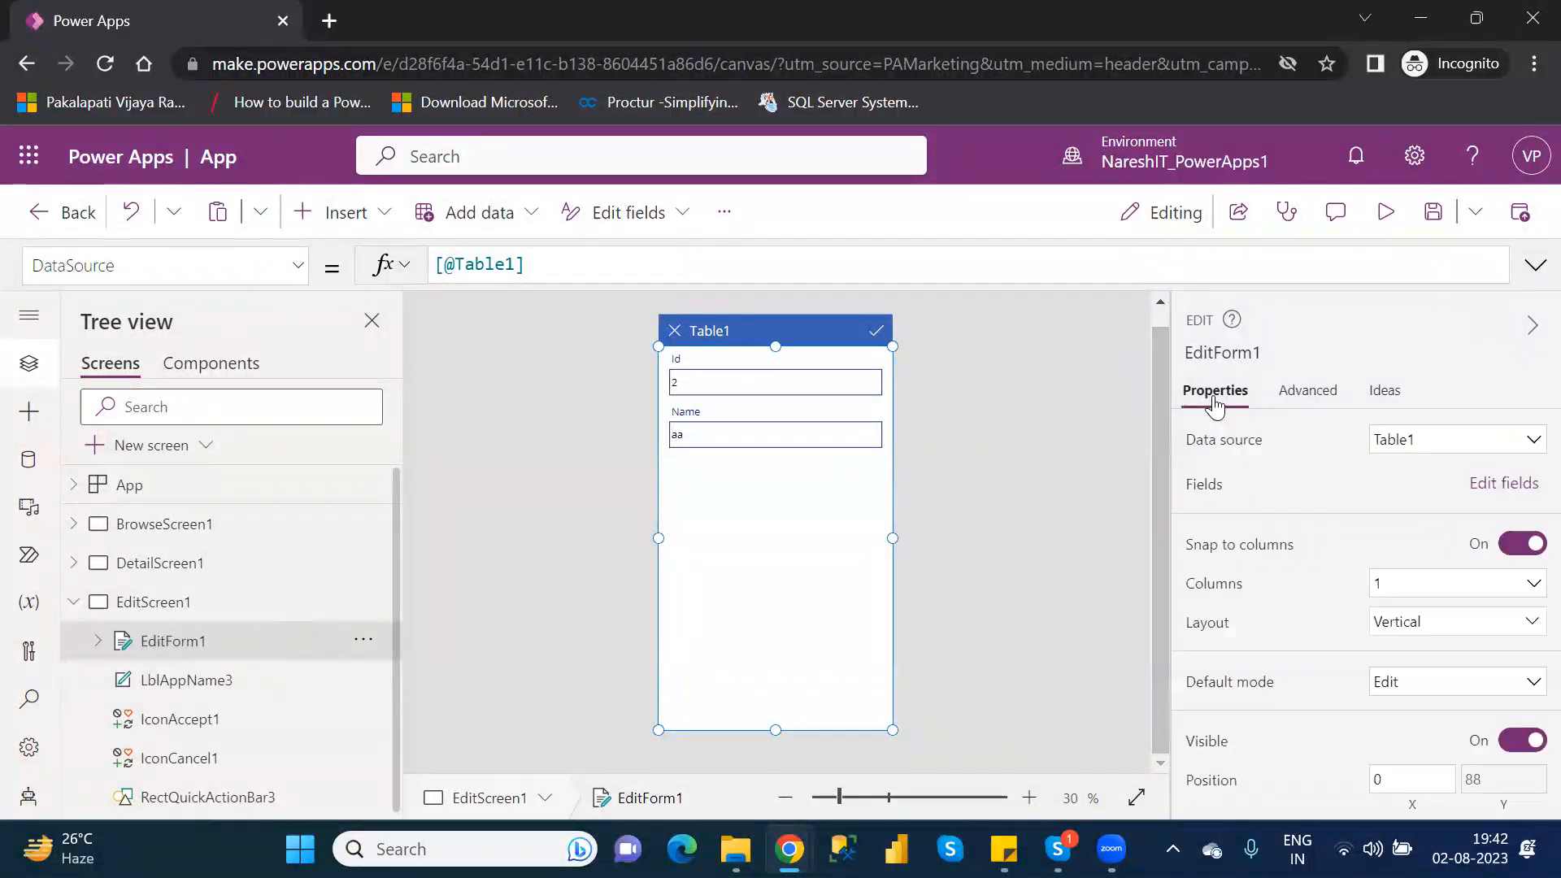
# Check EditForm1's field list for further Table1 fields available to add, and cancel the field chooser
pyautogui.click(1511, 486)
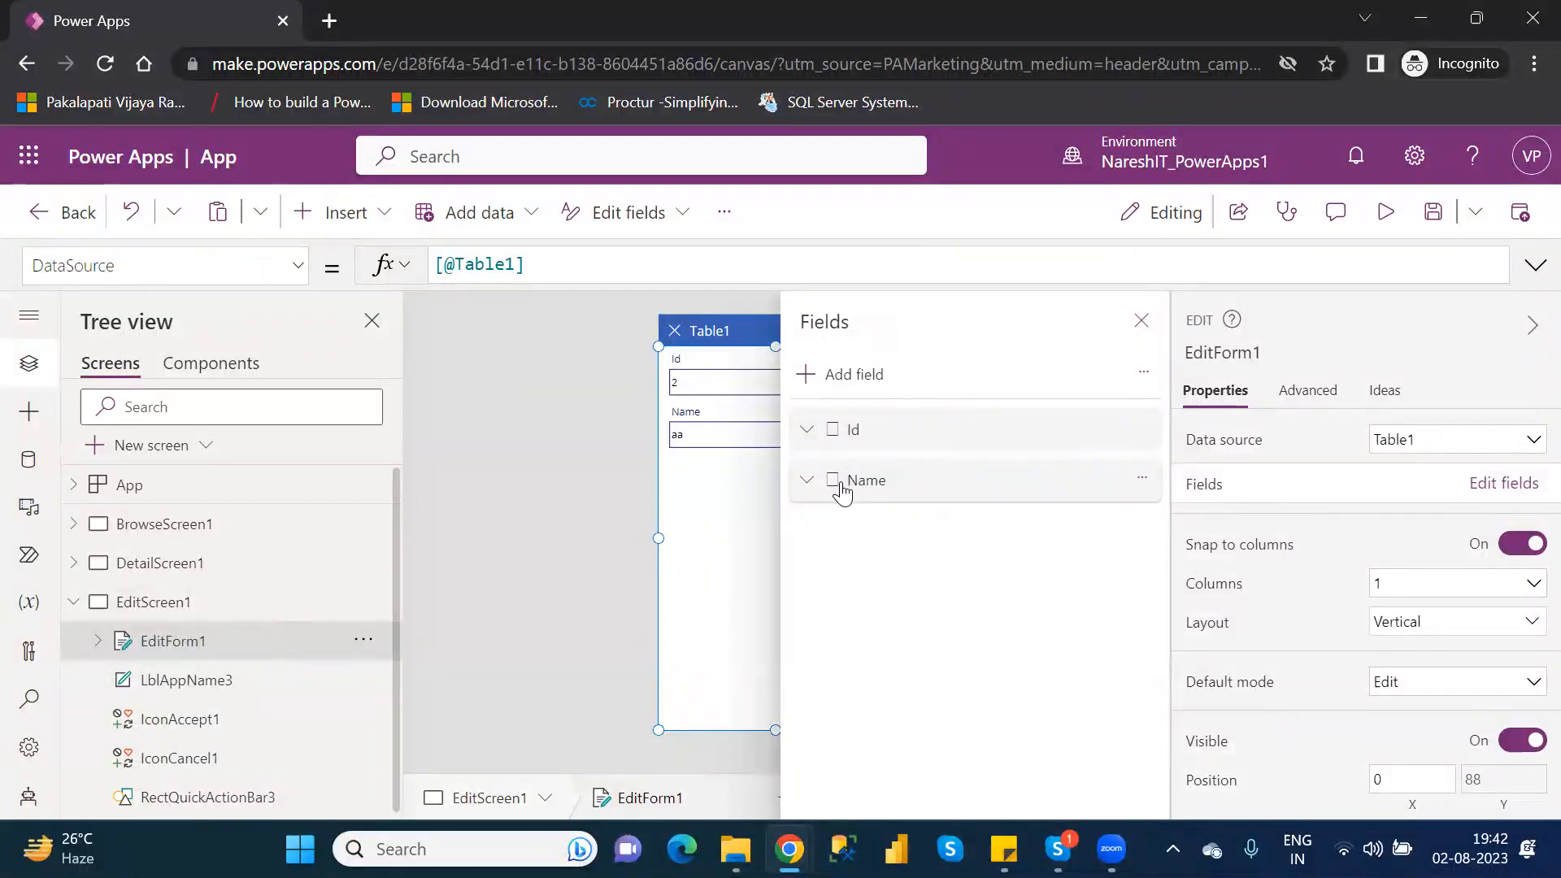
pyautogui.click(858, 382)
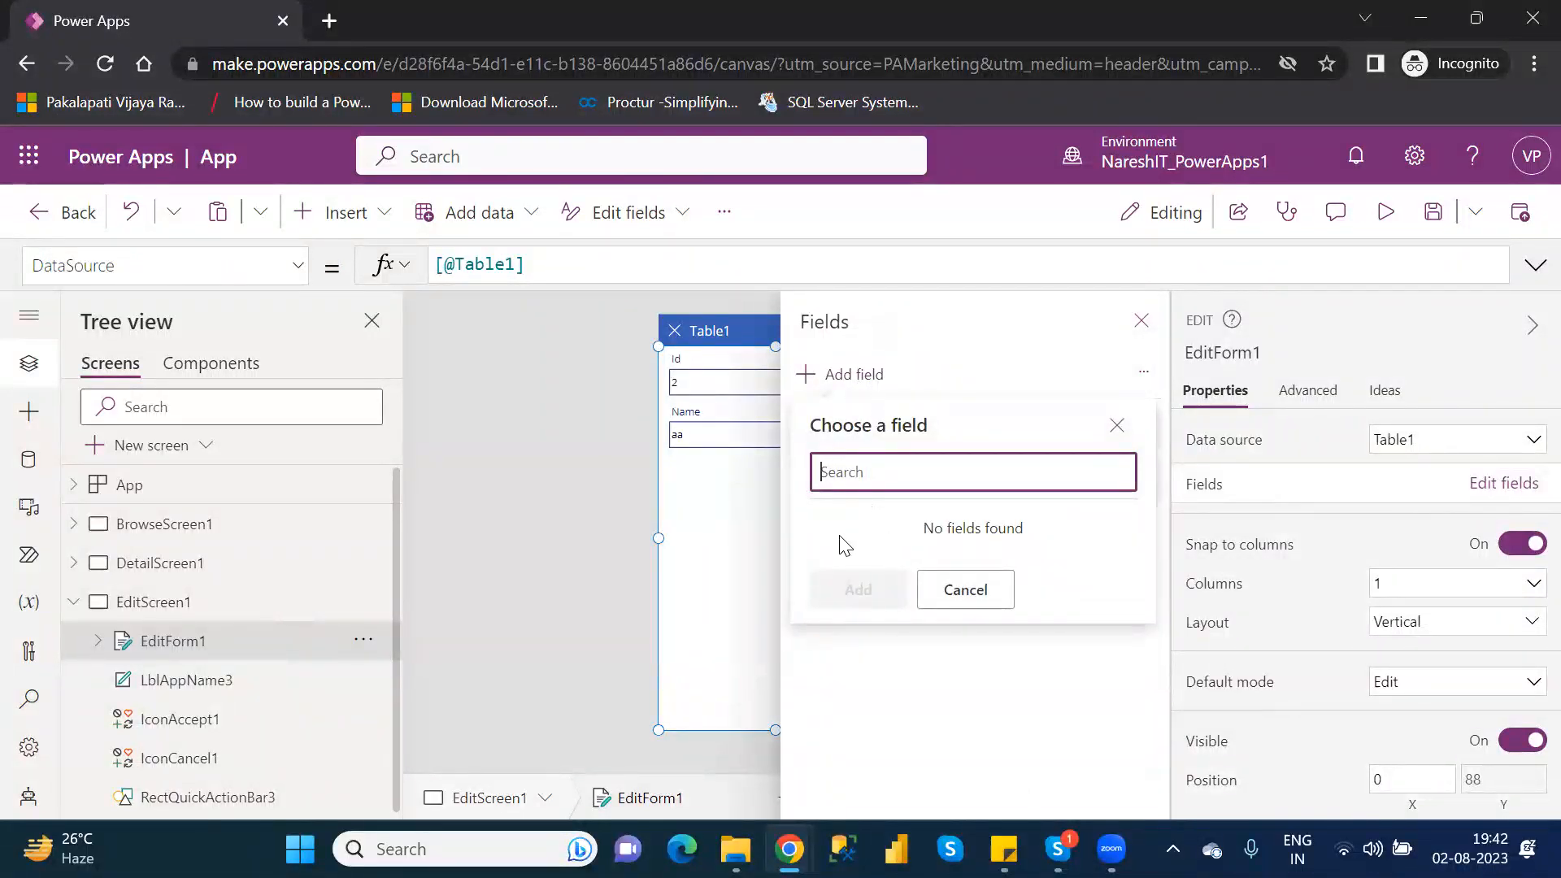
pyautogui.click(951, 587)
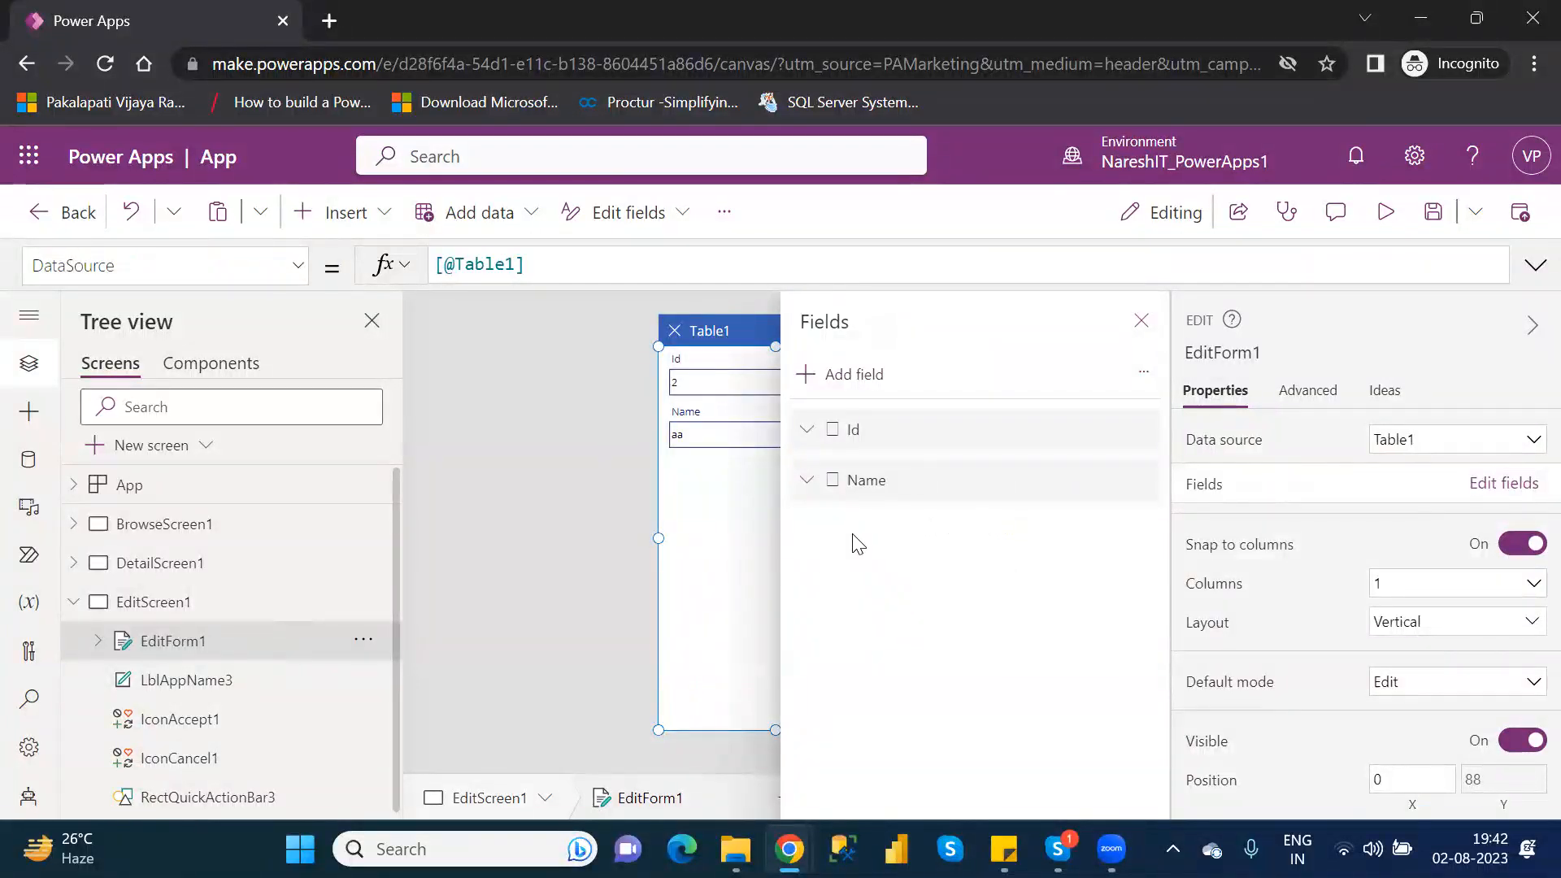
# Move the Name field above the Id field in EditForm1 and close the field list
pyautogui.moveTo(852, 492); pyautogui.dragTo(858, 419)
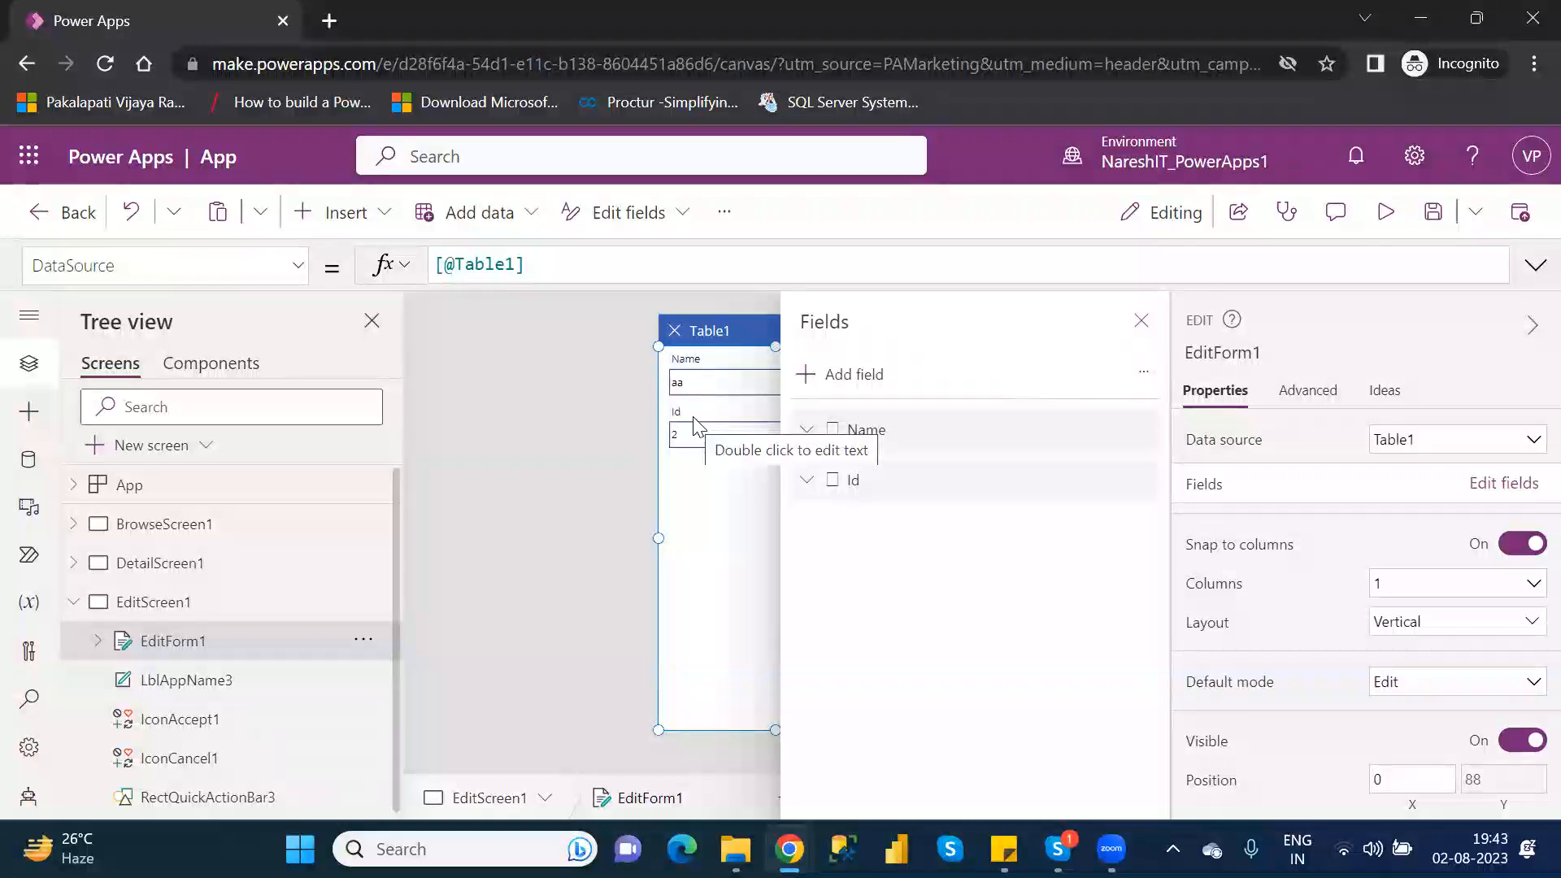
pyautogui.moveTo(941, 489)
pyautogui.mouseDown()
pyautogui.moveTo(939, 424)
pyautogui.moveTo(943, 474)
pyautogui.mouseUp()
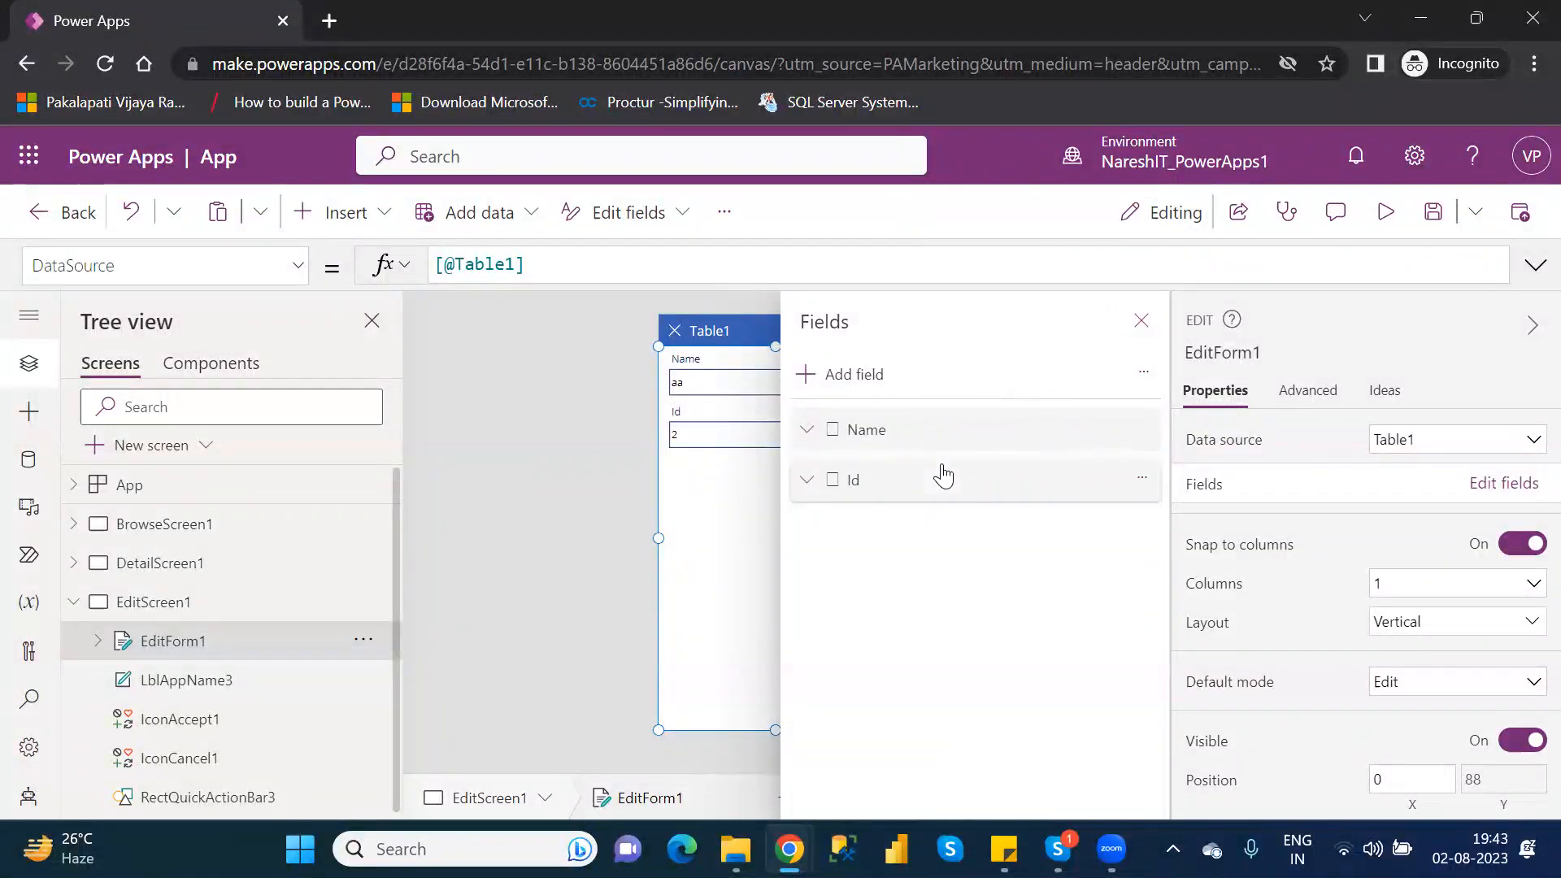
pyautogui.click(1142, 334)
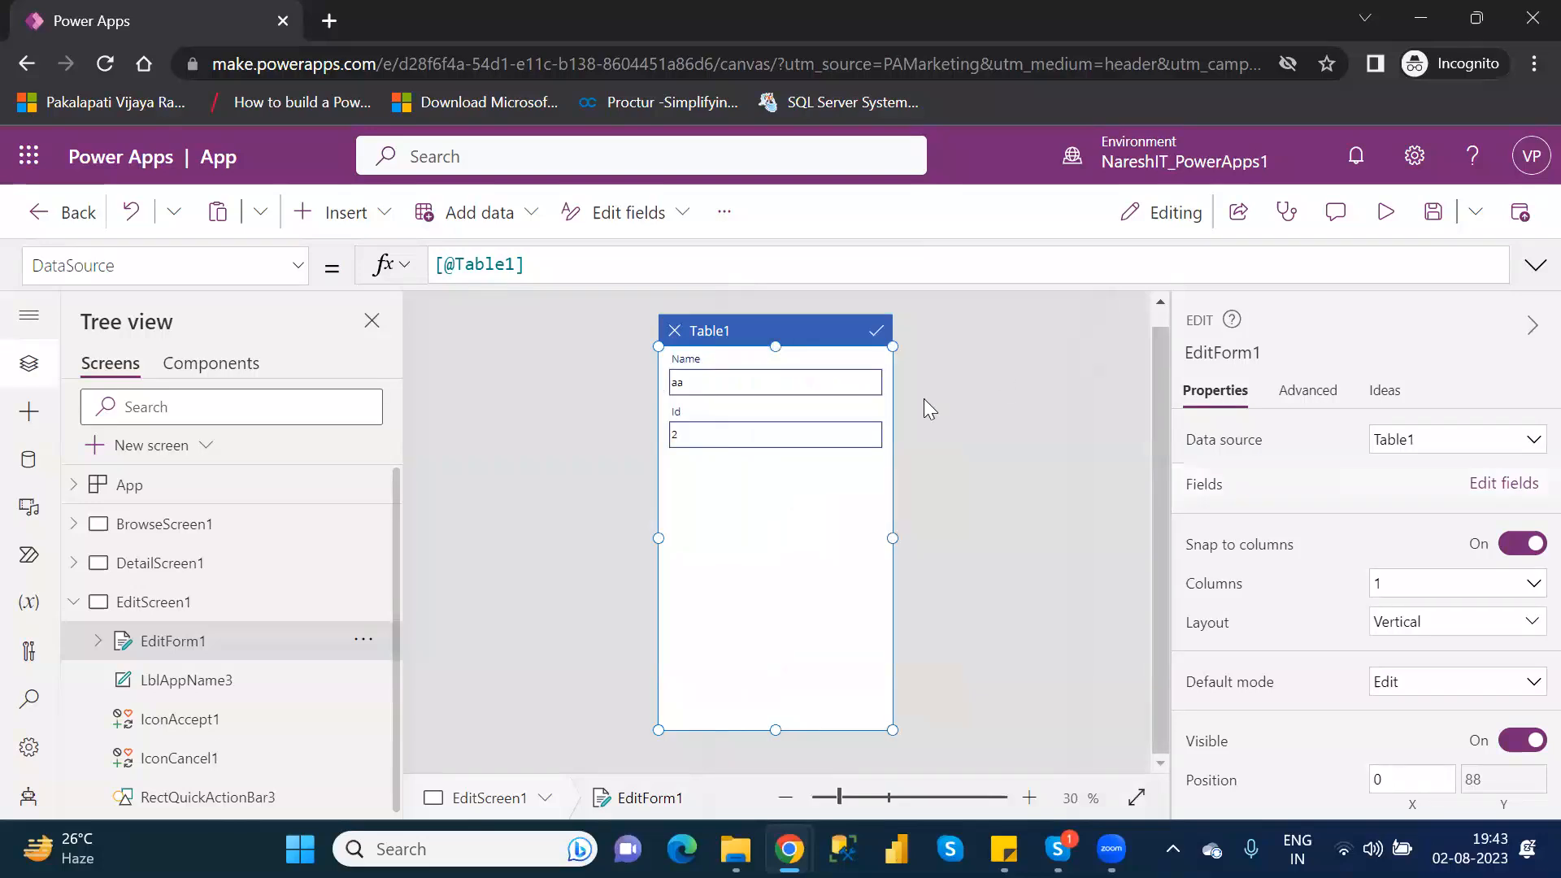
# Move the Id field back above the Name field in EditForm1
pyautogui.click(1501, 484)
pyautogui.moveTo(955, 487); pyautogui.dragTo(941, 425)
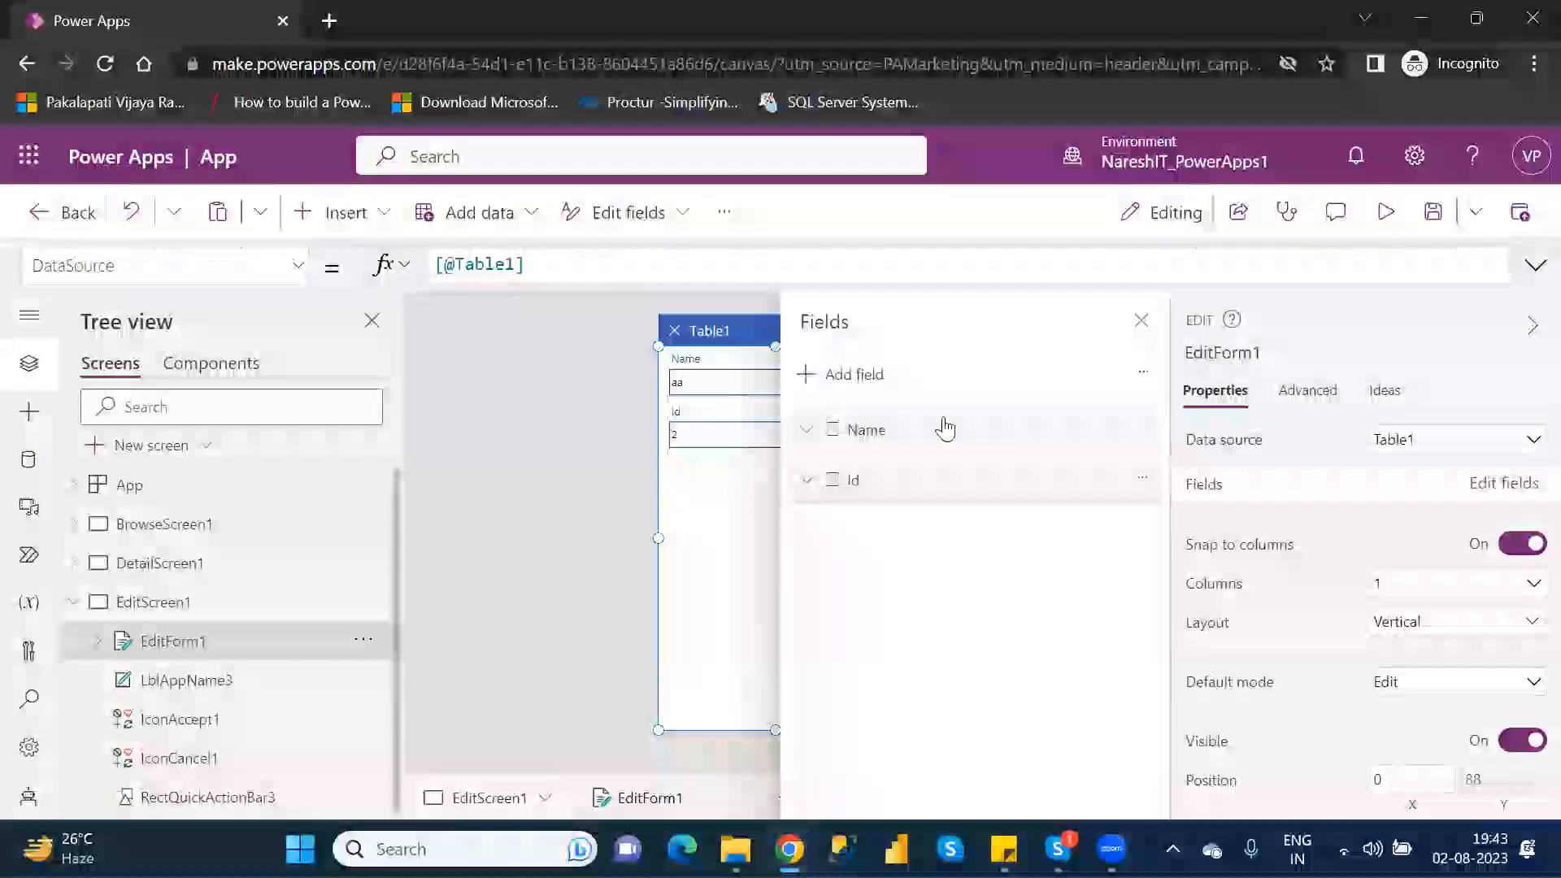
pyautogui.click(1141, 321)
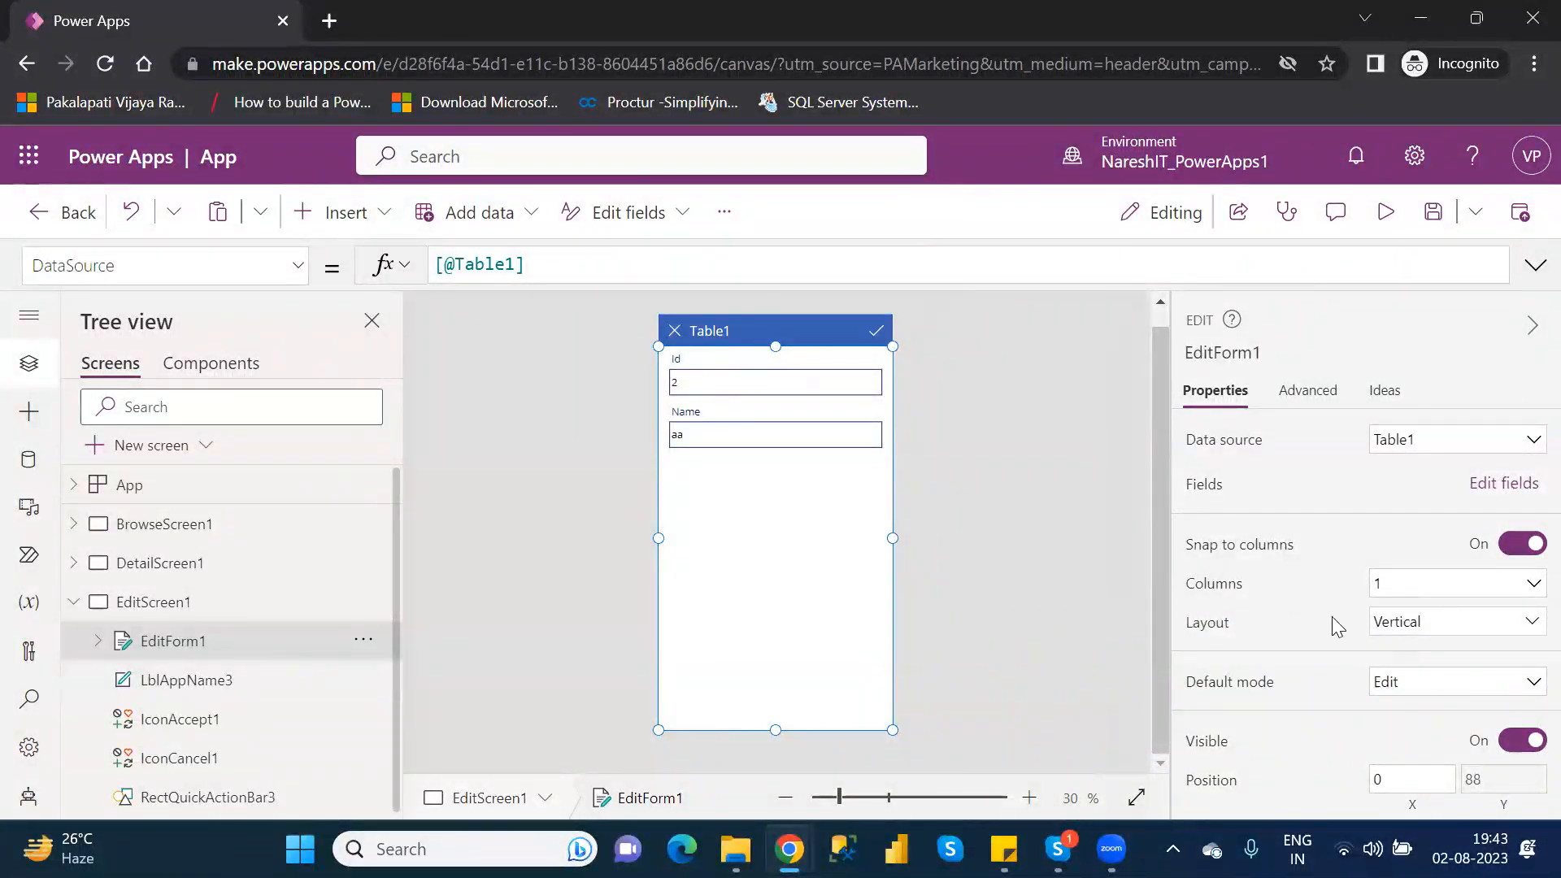
# Set EditForm1's layout to Horizontal
pyautogui.click(1404, 627)
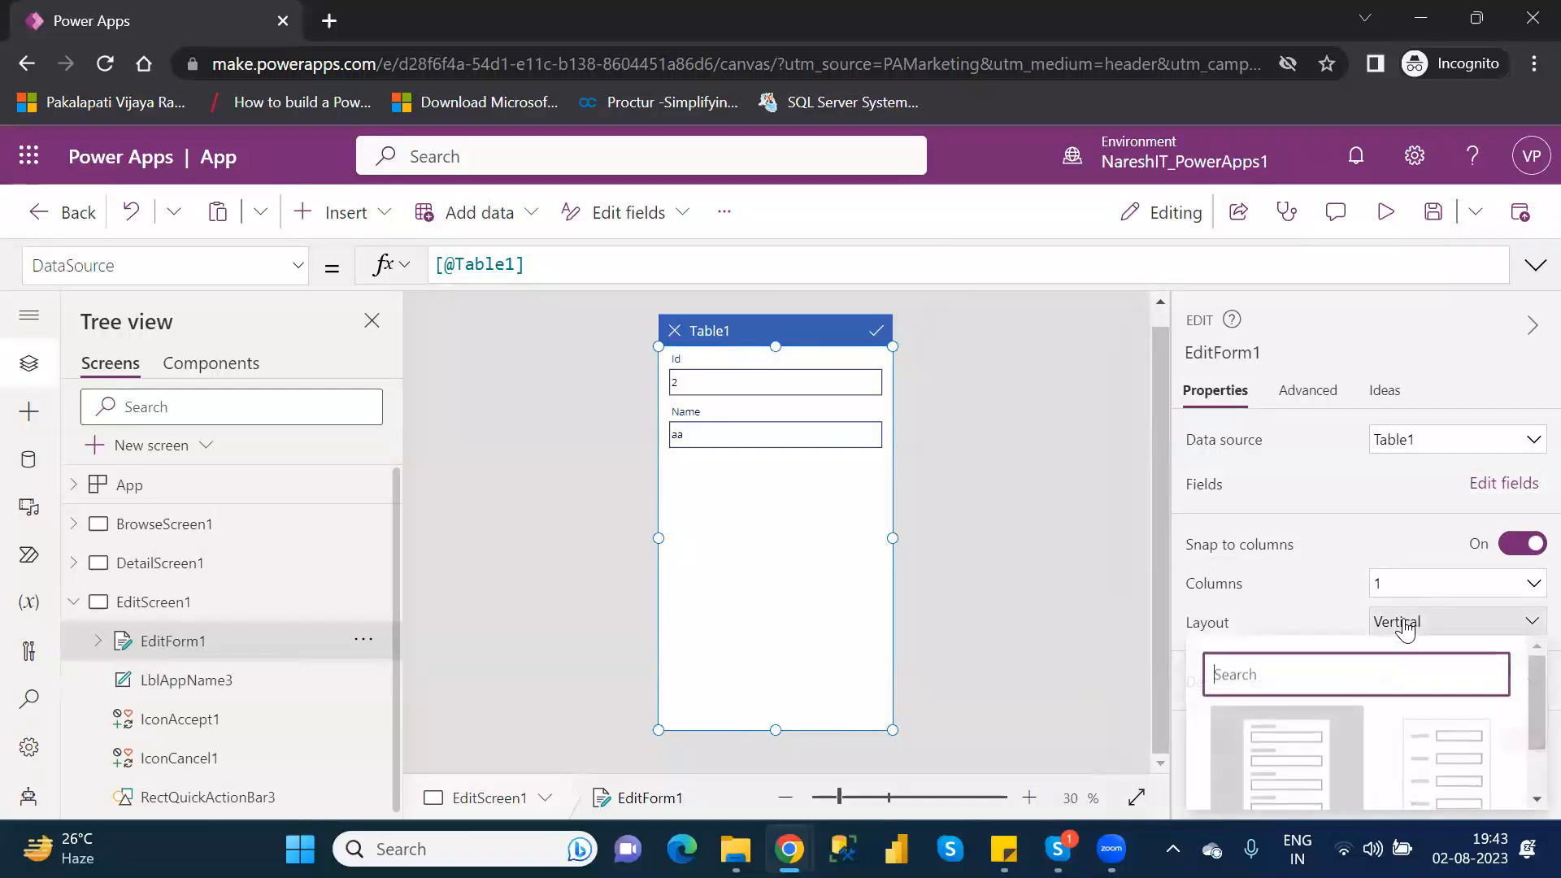
pyautogui.click(1462, 766)
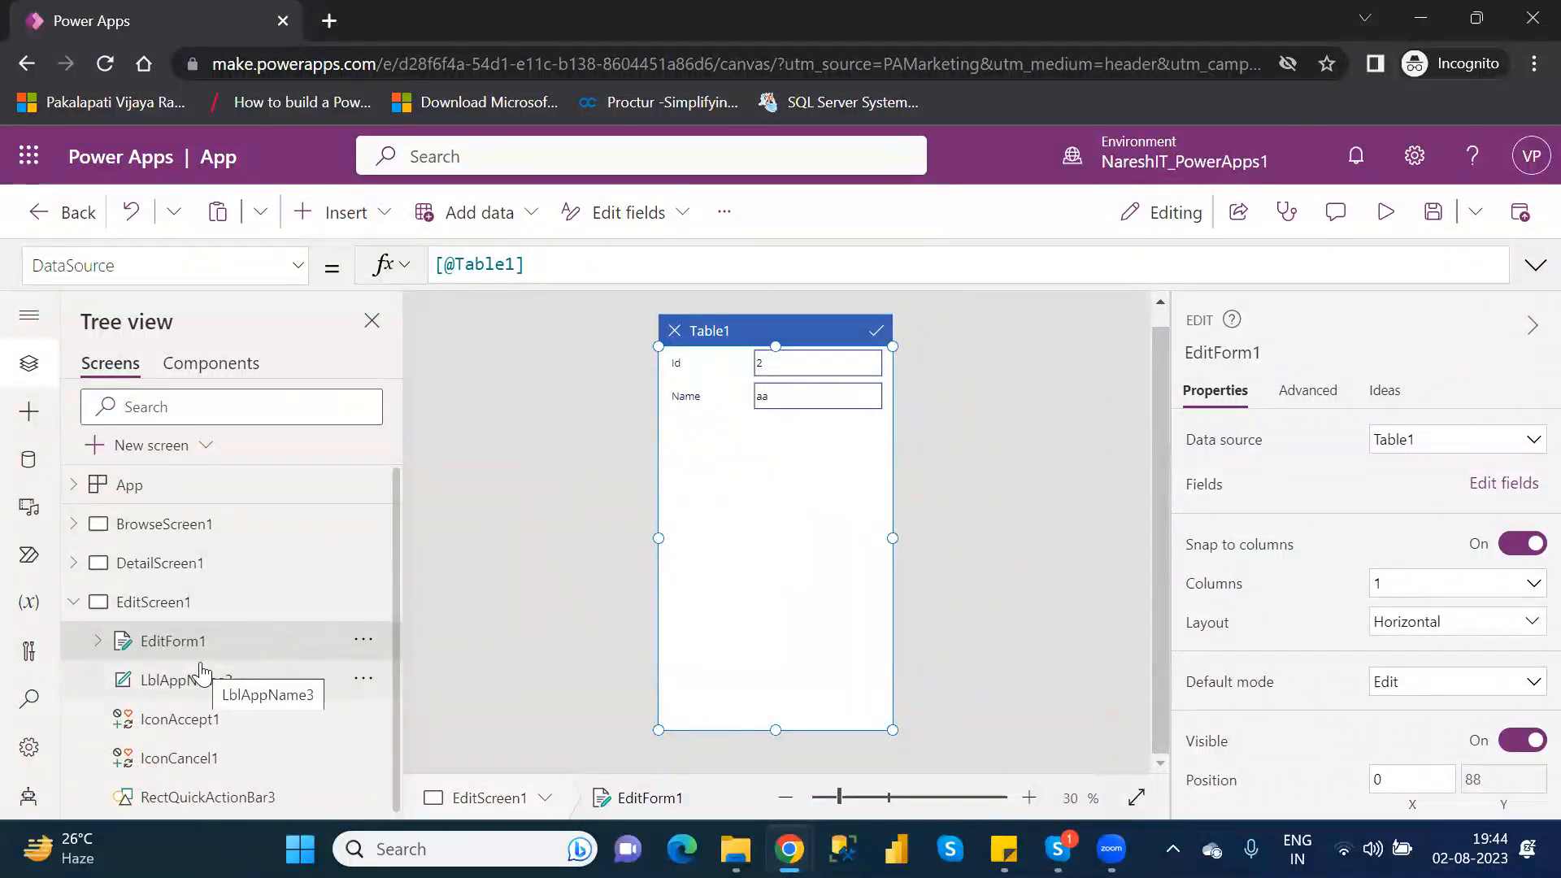
# Preview EditScreen1, change the aa record's Id to 45 and Name to NareshIT_Powerapps, and submit the form
pyautogui.click(1387, 213)
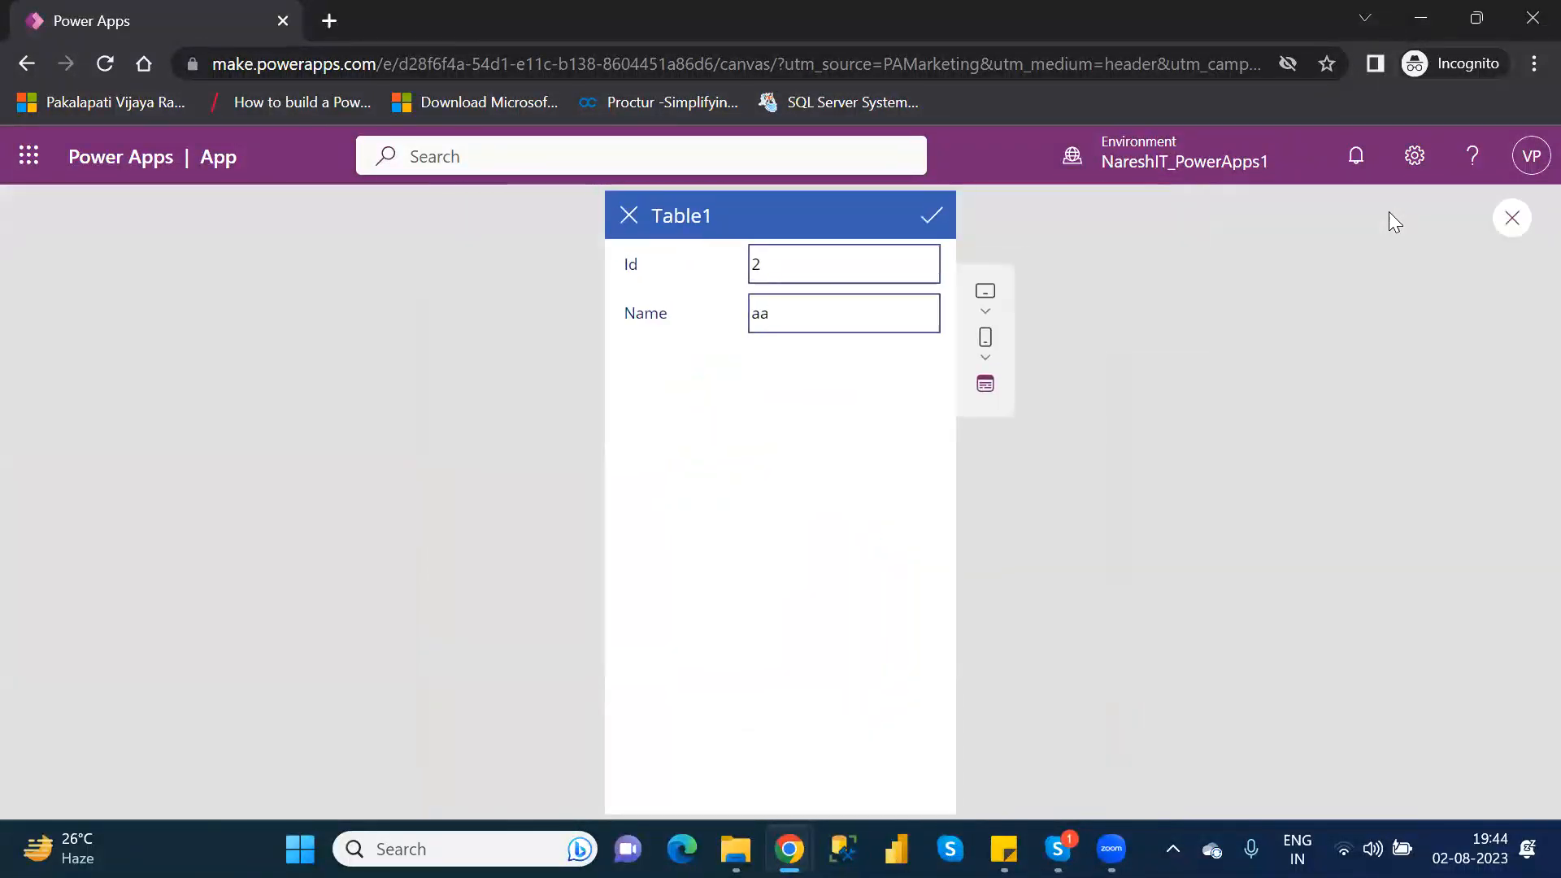
pyautogui.click(772, 268)
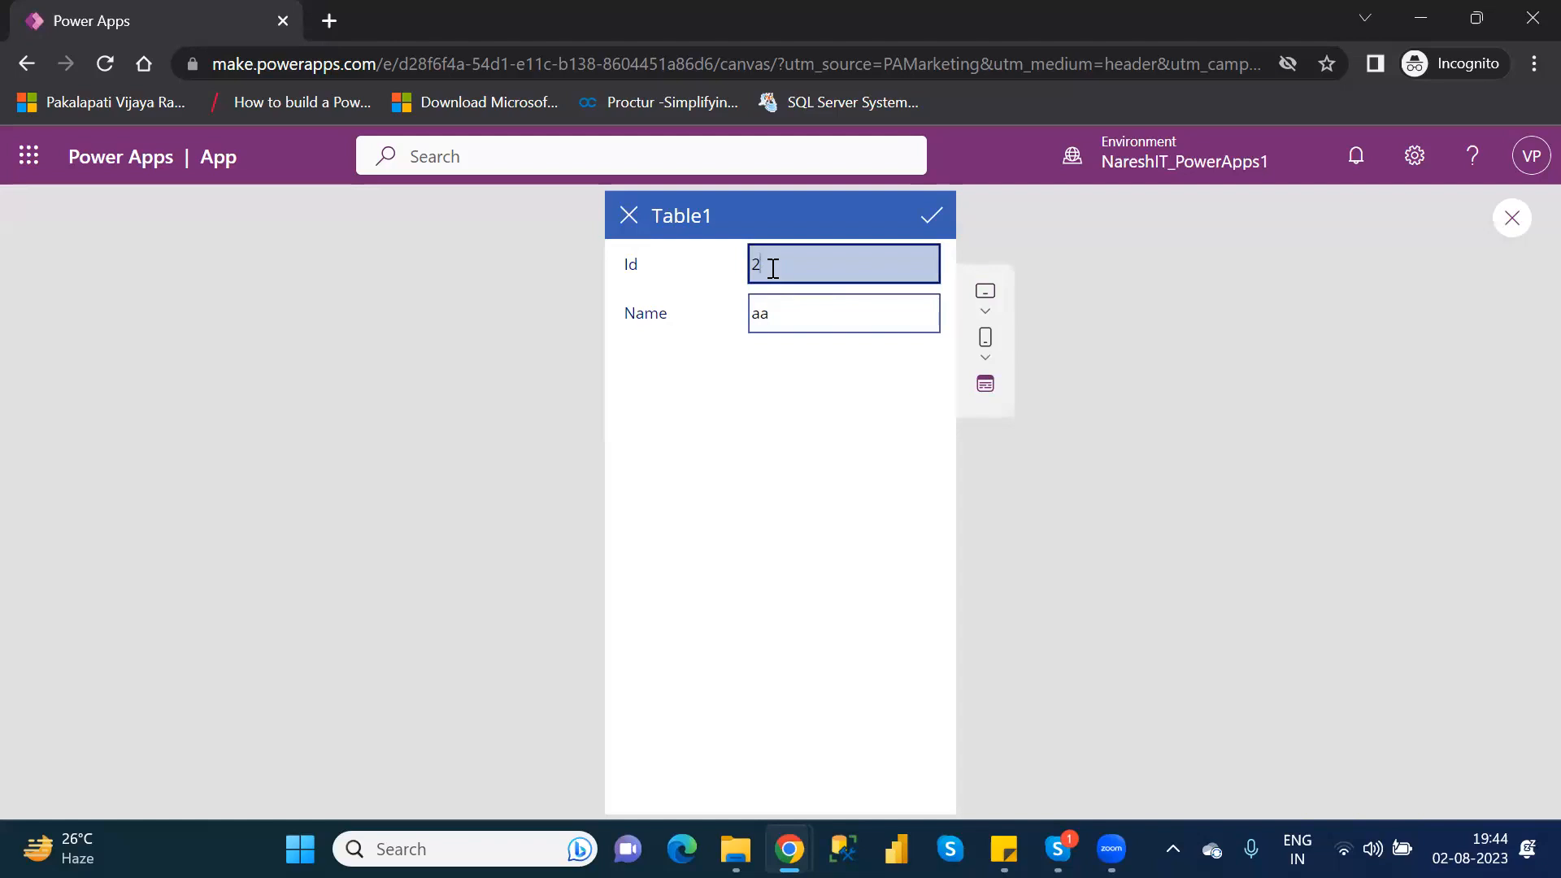
pyautogui.press('BackSpace')
pyautogui.write('45')
pyautogui.click(770, 313)
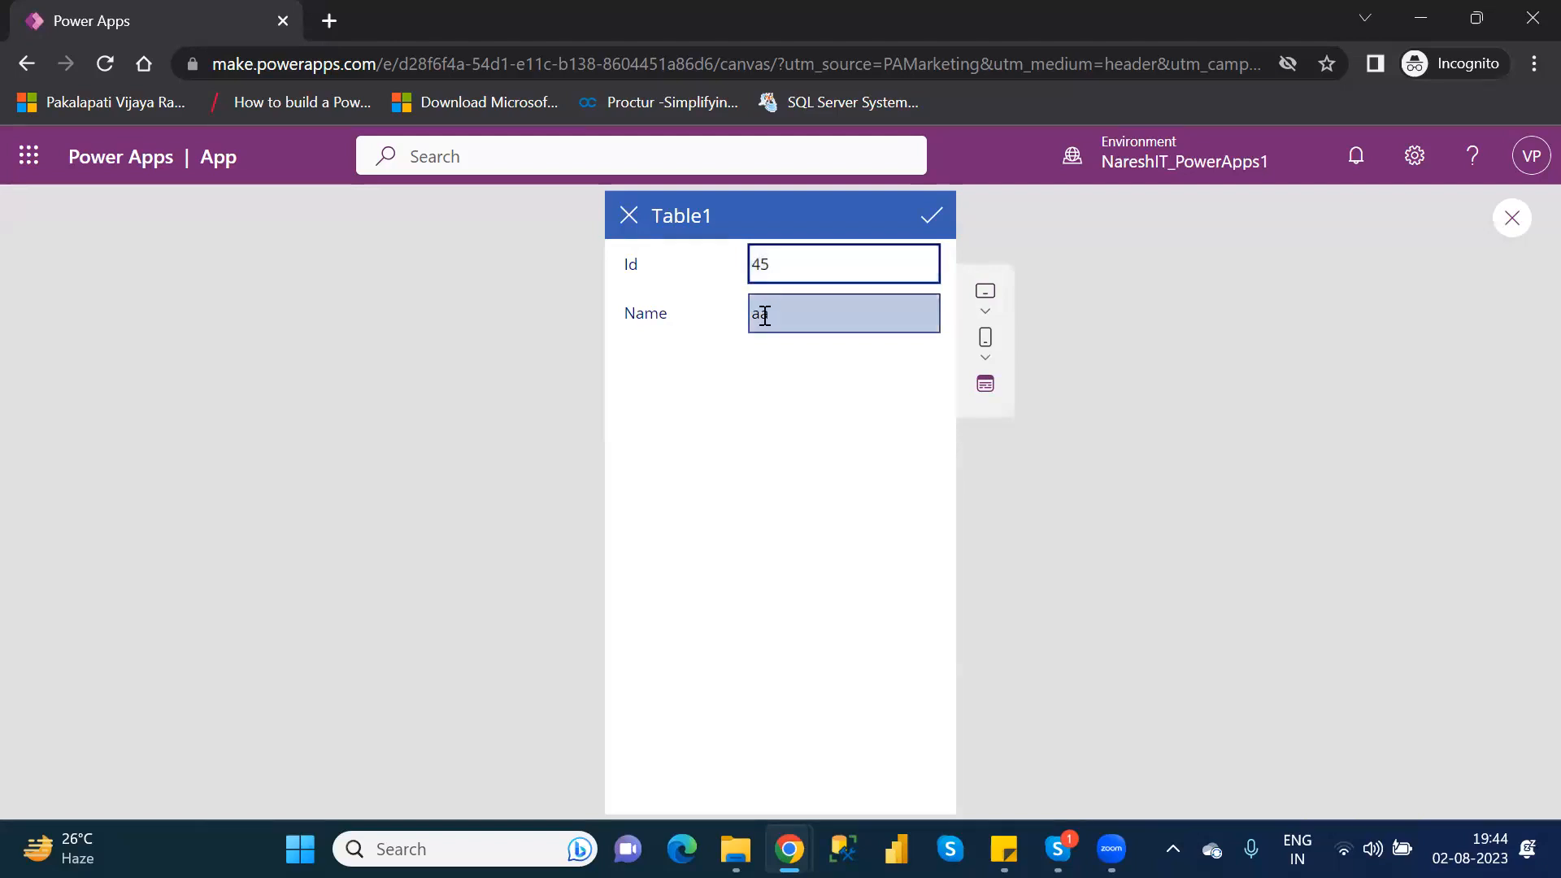
pyautogui.doubleClick(764, 315)
pyautogui.write('NareshIT')
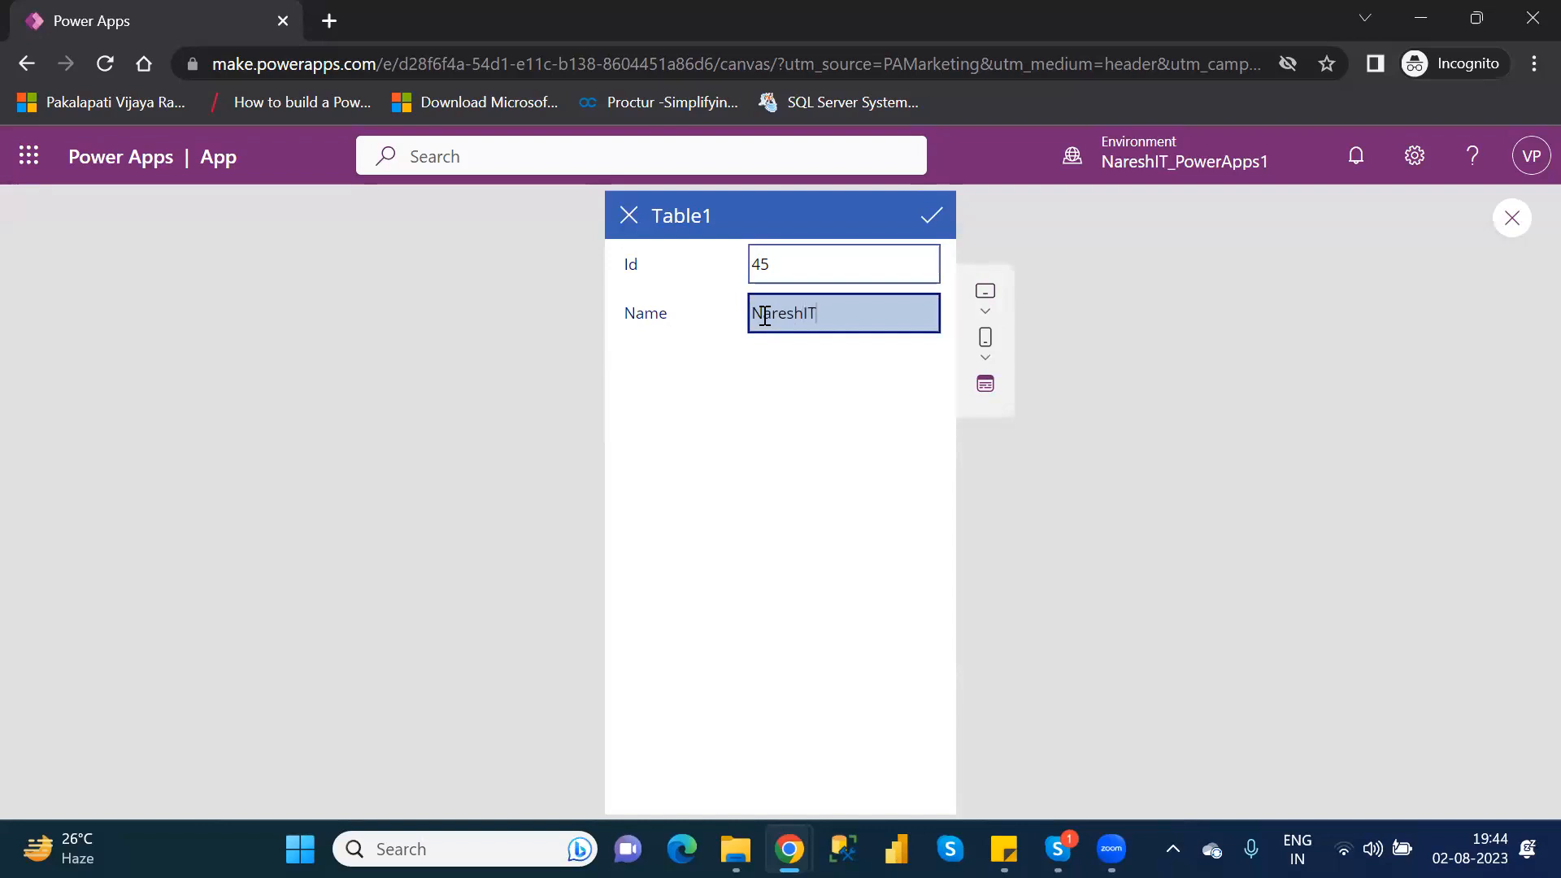
pyautogui.write('_Powerapps')
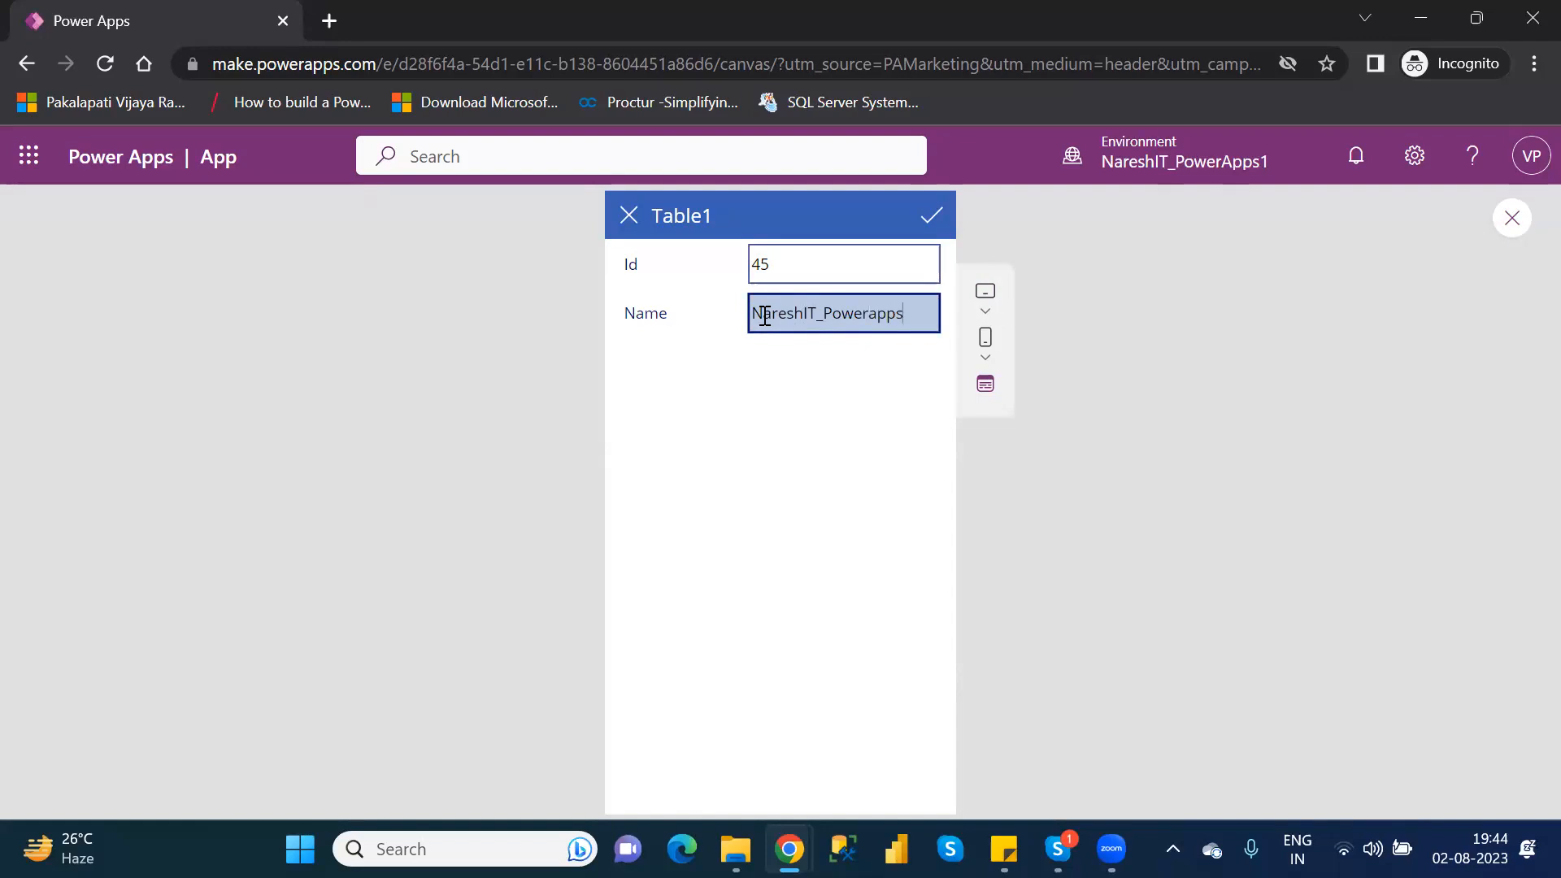
pyautogui.click(778, 262)
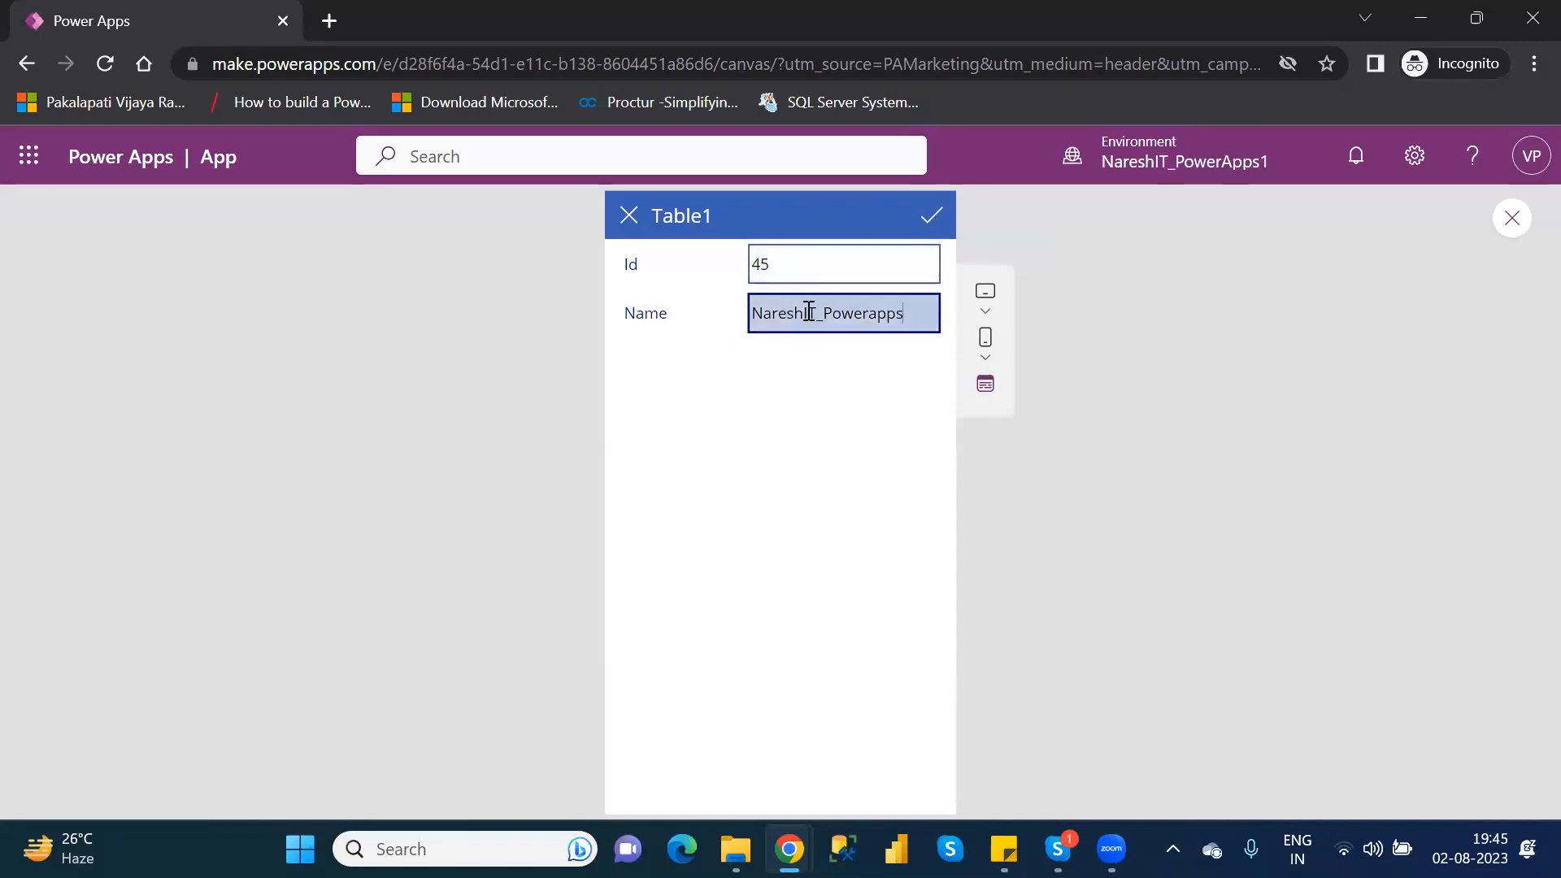
pyautogui.click(931, 221)
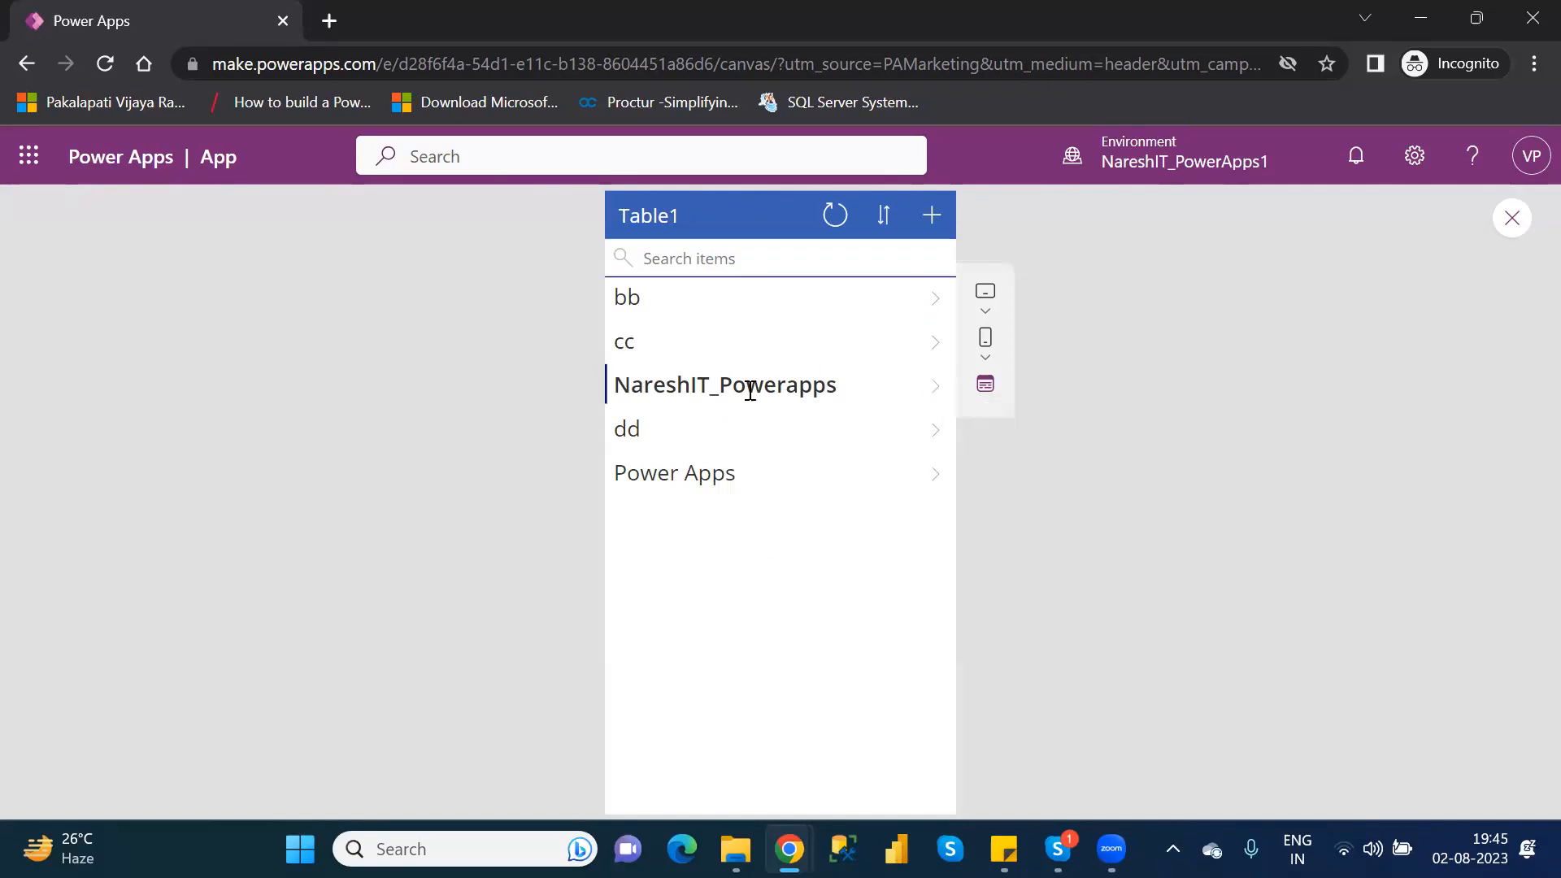
# View the NareshIT_Powerapps record's details and its edit form, and close the preview
pyautogui.click(937, 391)
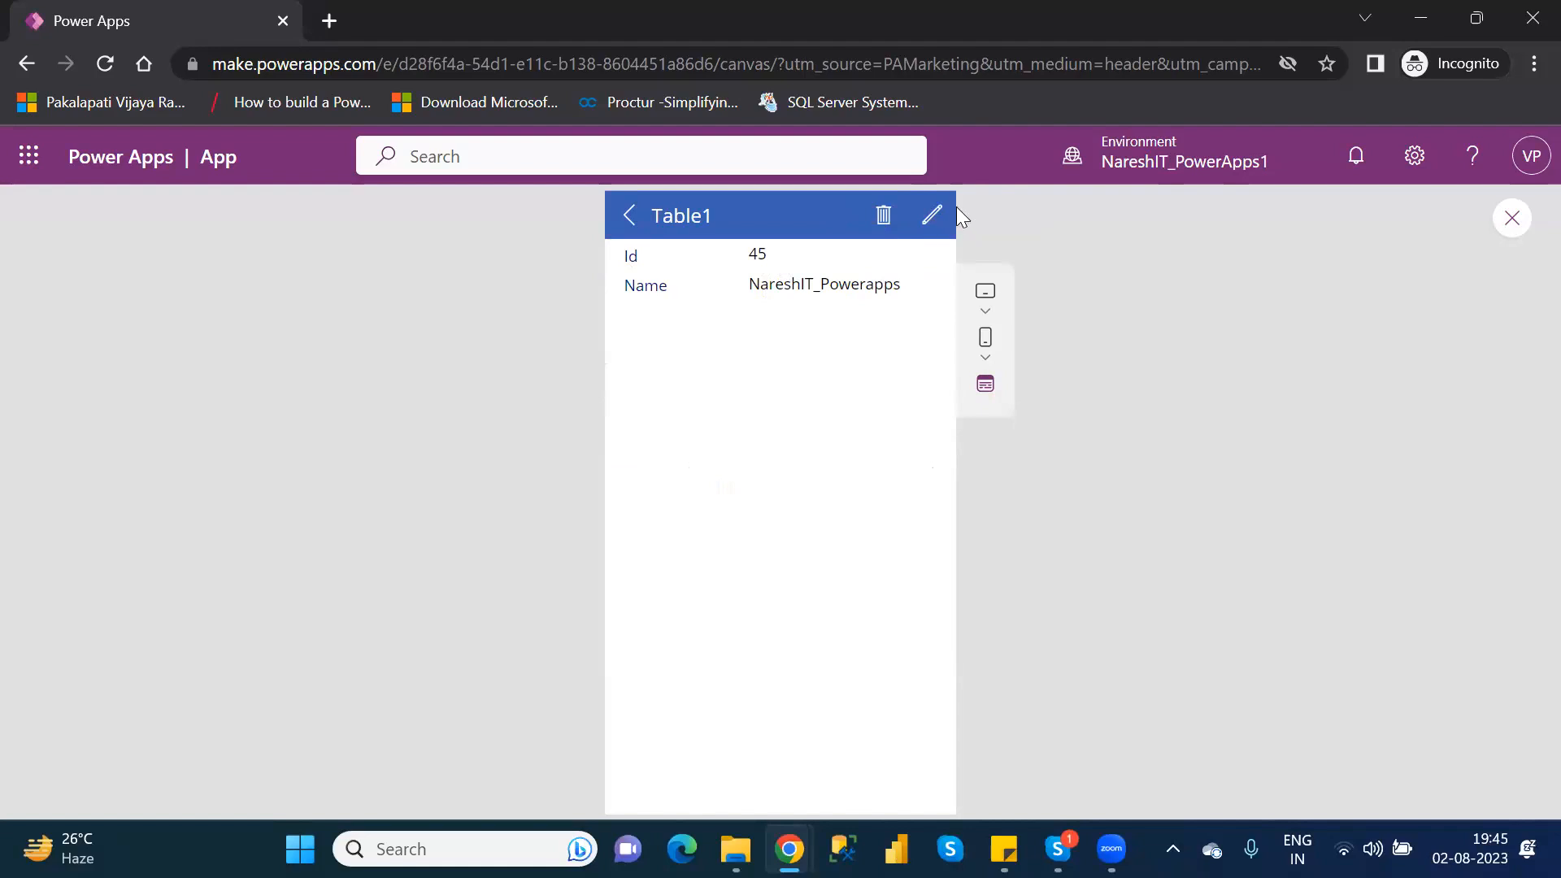
pyautogui.click(932, 220)
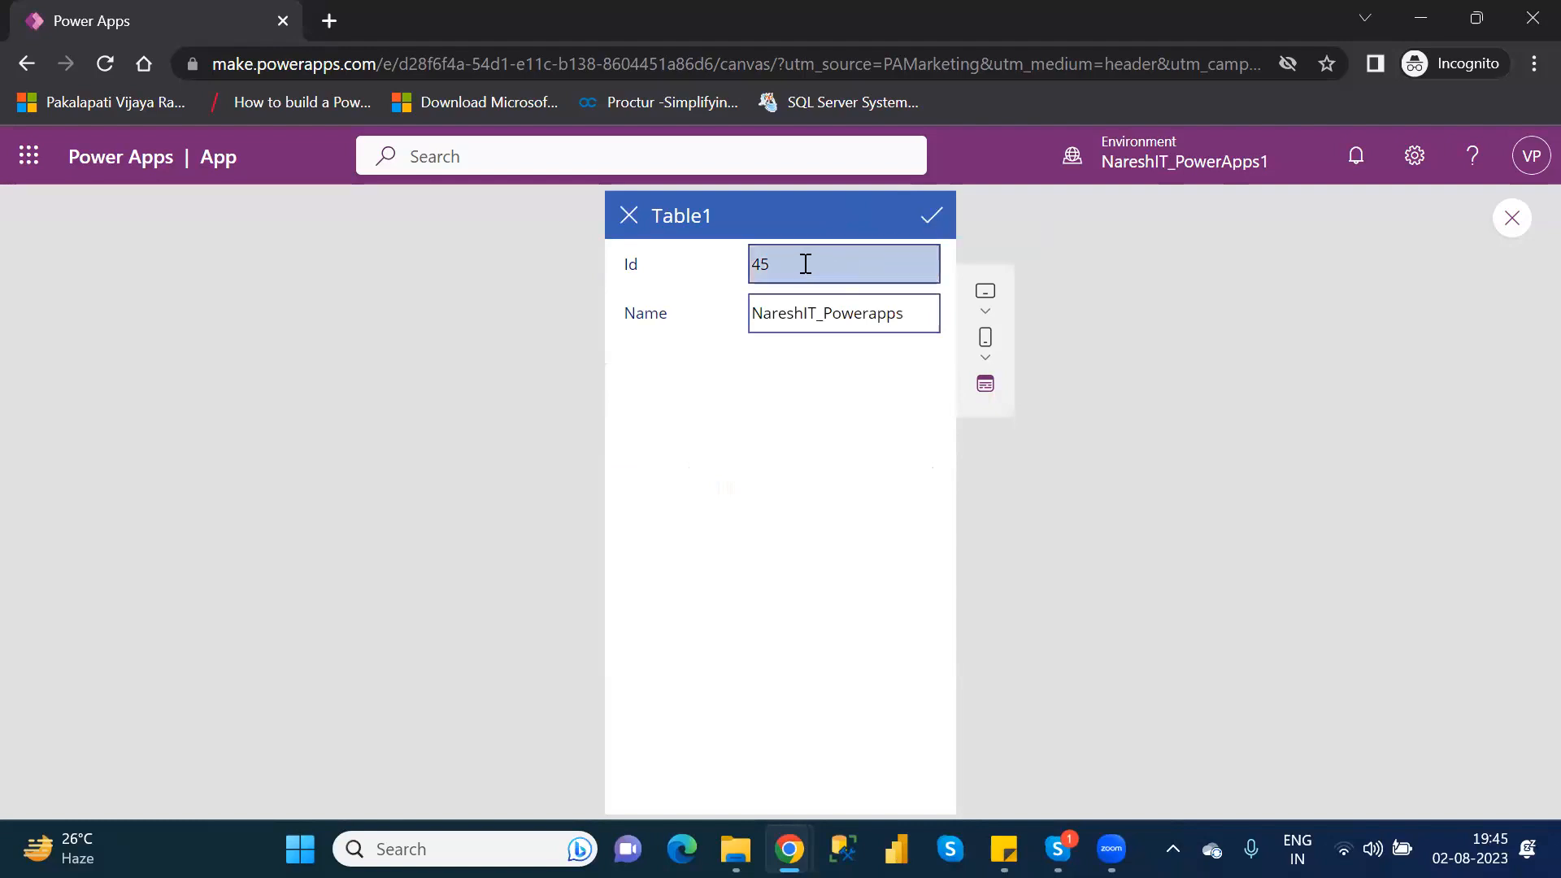
pyautogui.click(1514, 220)
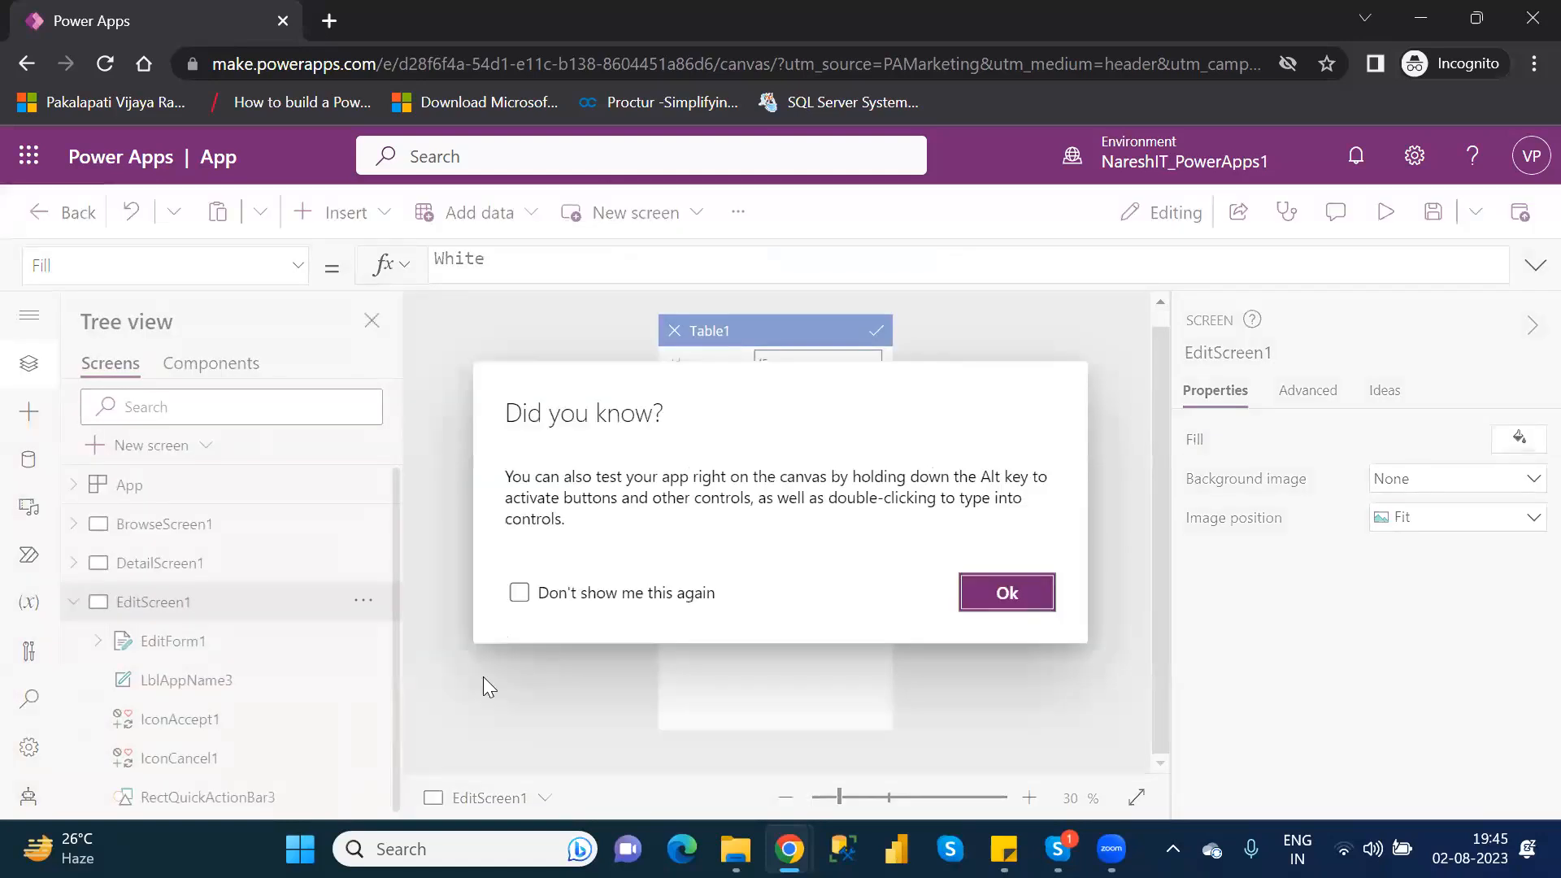
# Dismiss the testing tip and inspect EditForm1 and the OnSelect formula of EditScreen1's cancel icon
pyautogui.click(1006, 594)
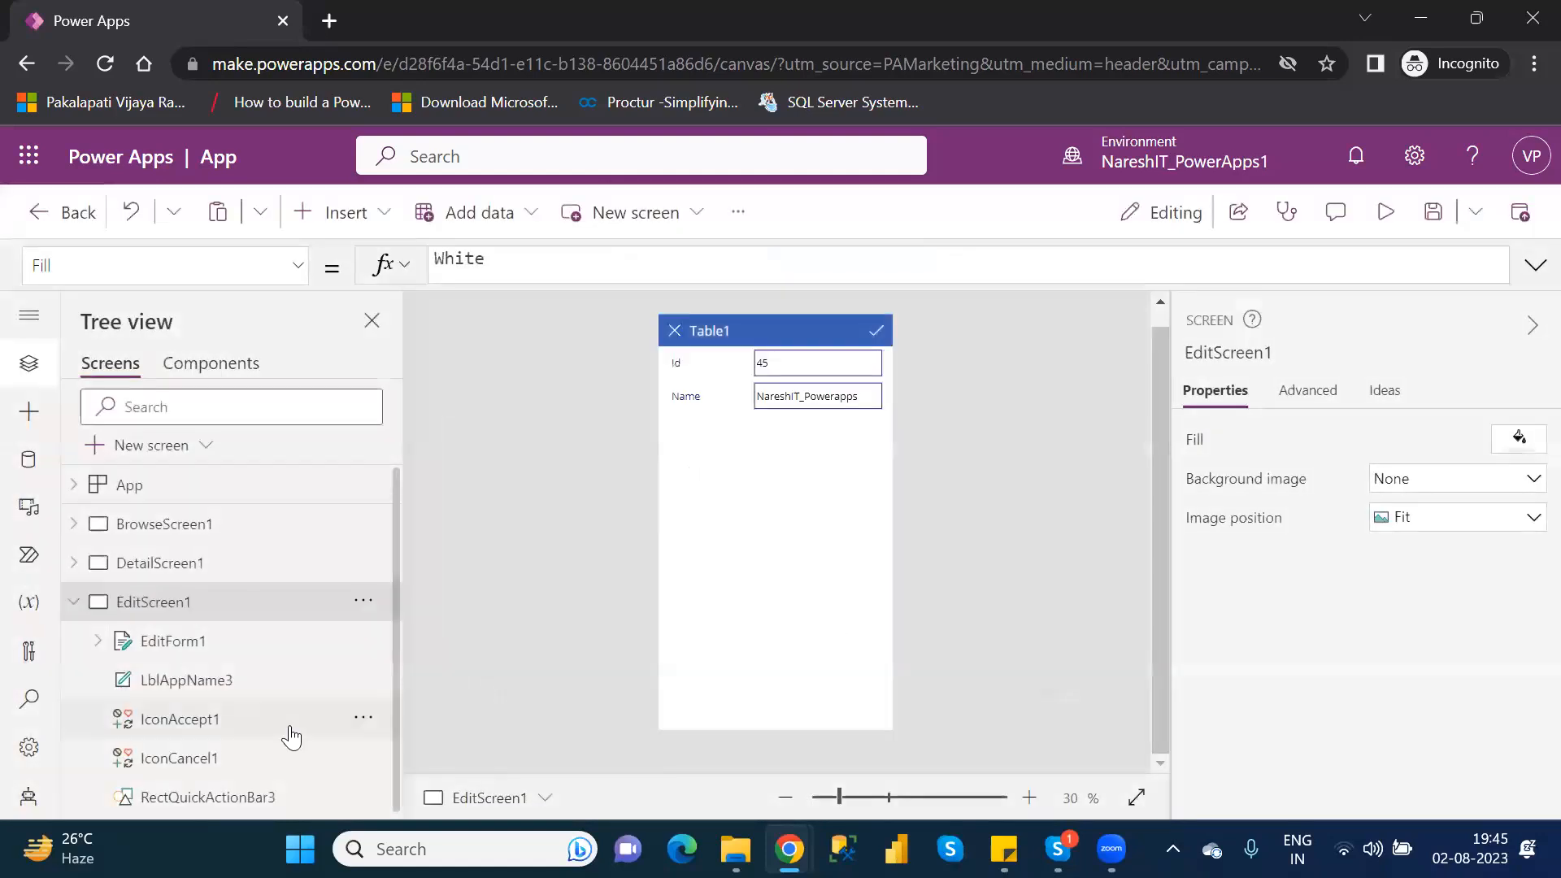
pyautogui.click(196, 648)
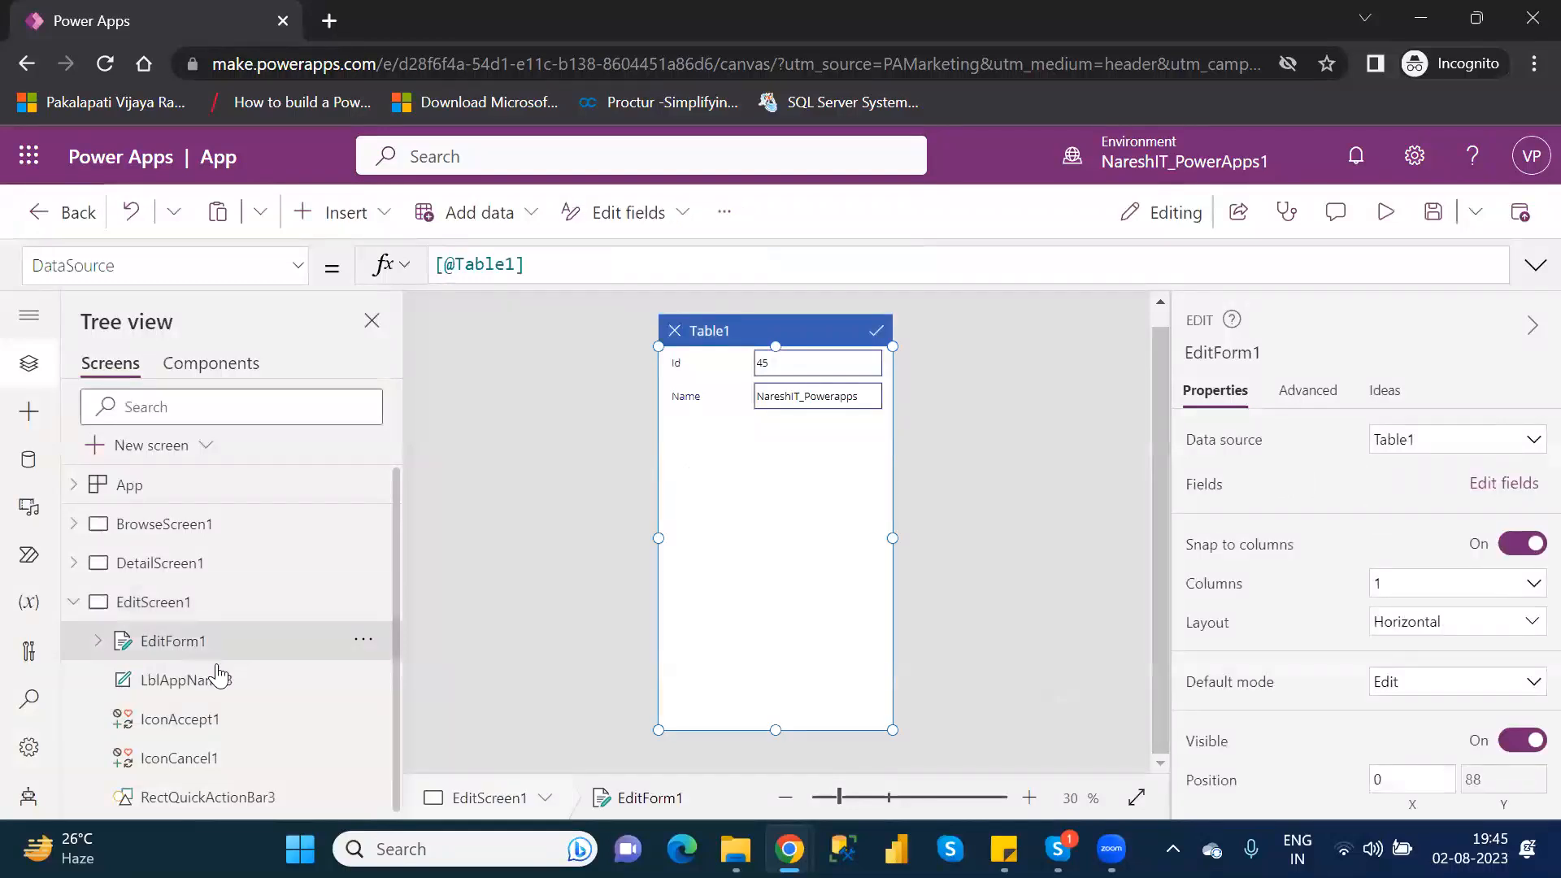
pyautogui.click(675, 331)
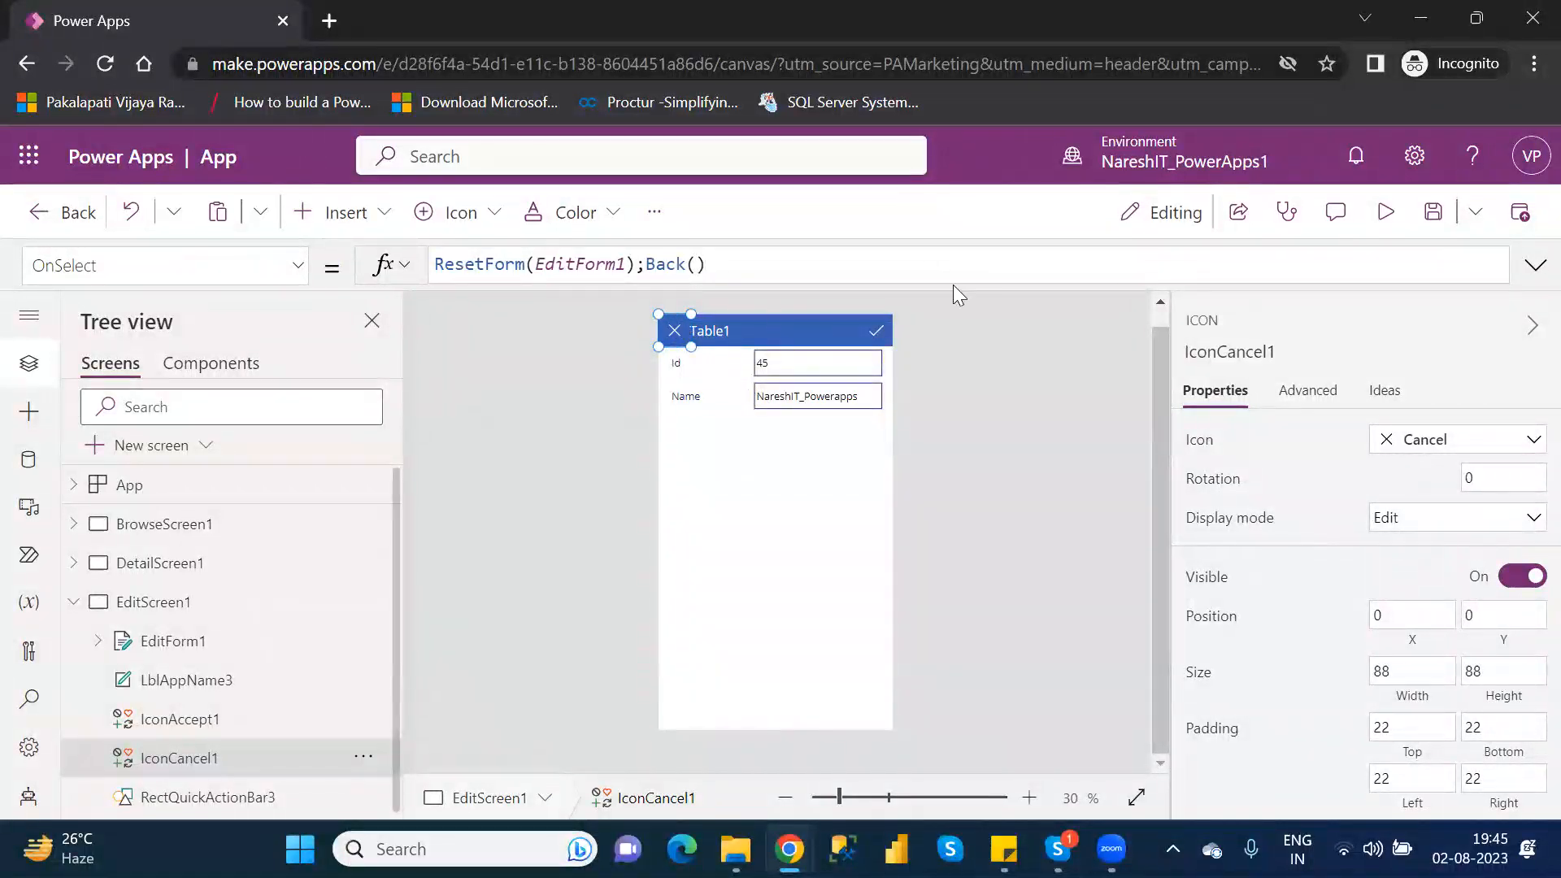
# Preview EditScreen1, enter 2 as the Id and xyz as the Name, and cancel the edit without submitting
pyautogui.click(1389, 213)
pyautogui.doubleClick(759, 264)
pyautogui.write('2')
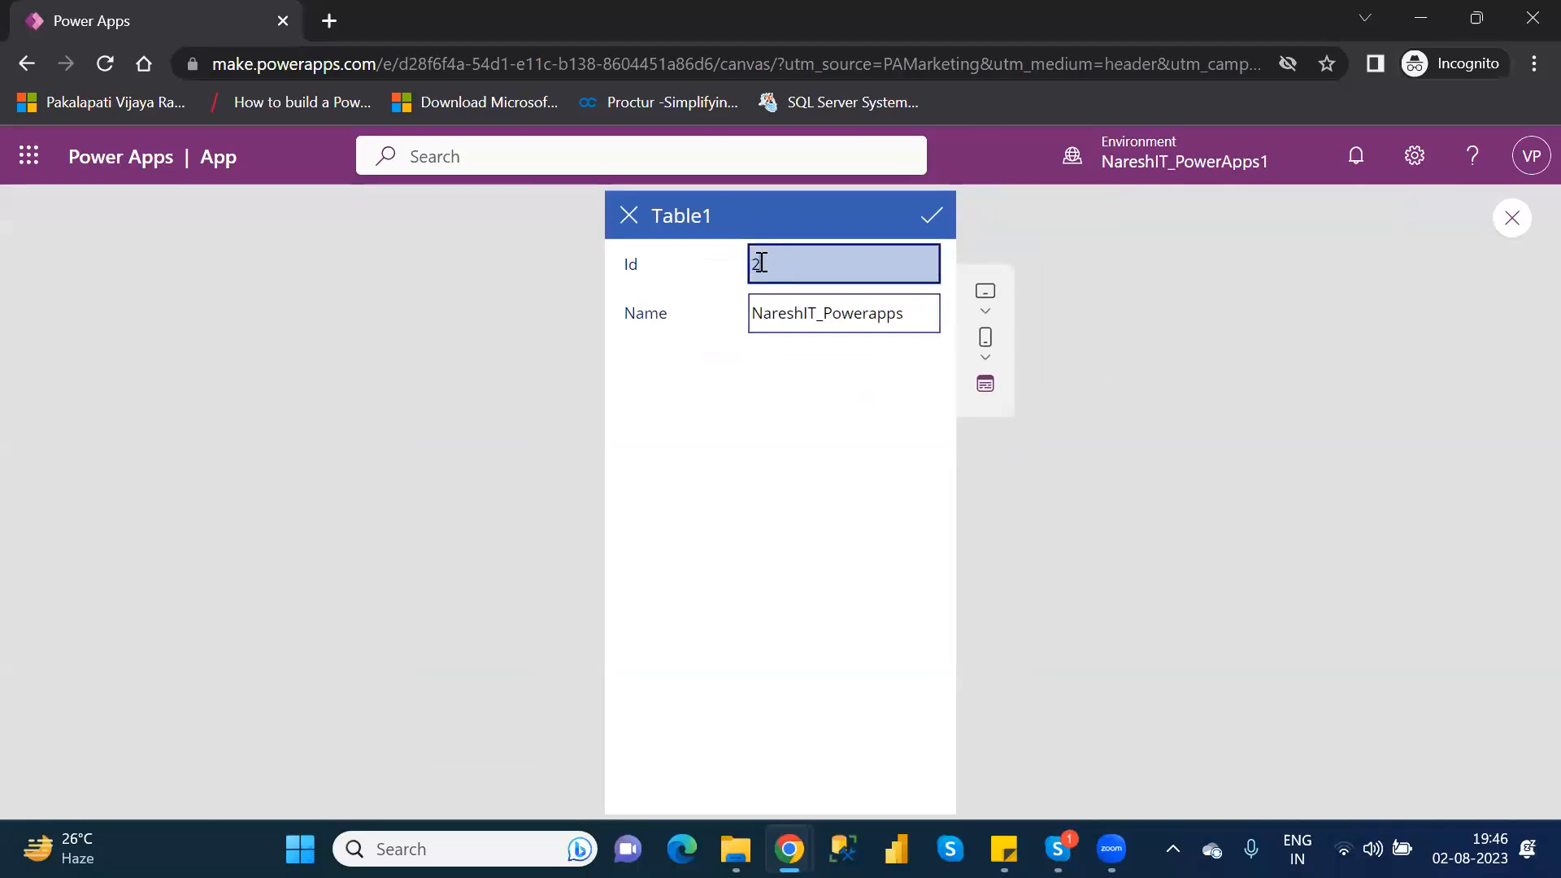
pyautogui.doubleClick(809, 309)
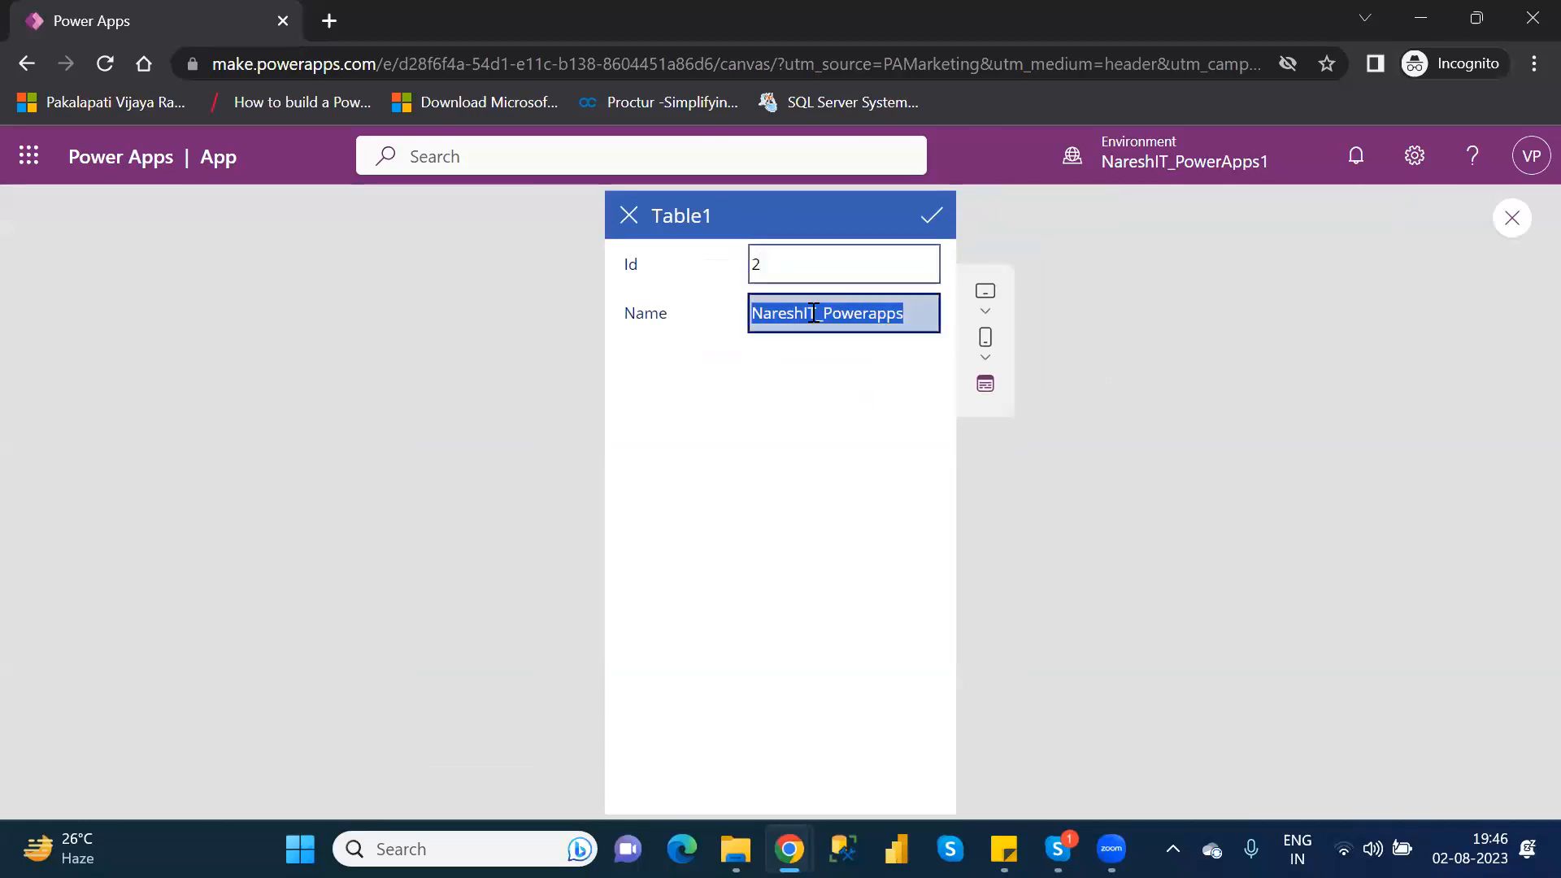
pyautogui.write('xyz')
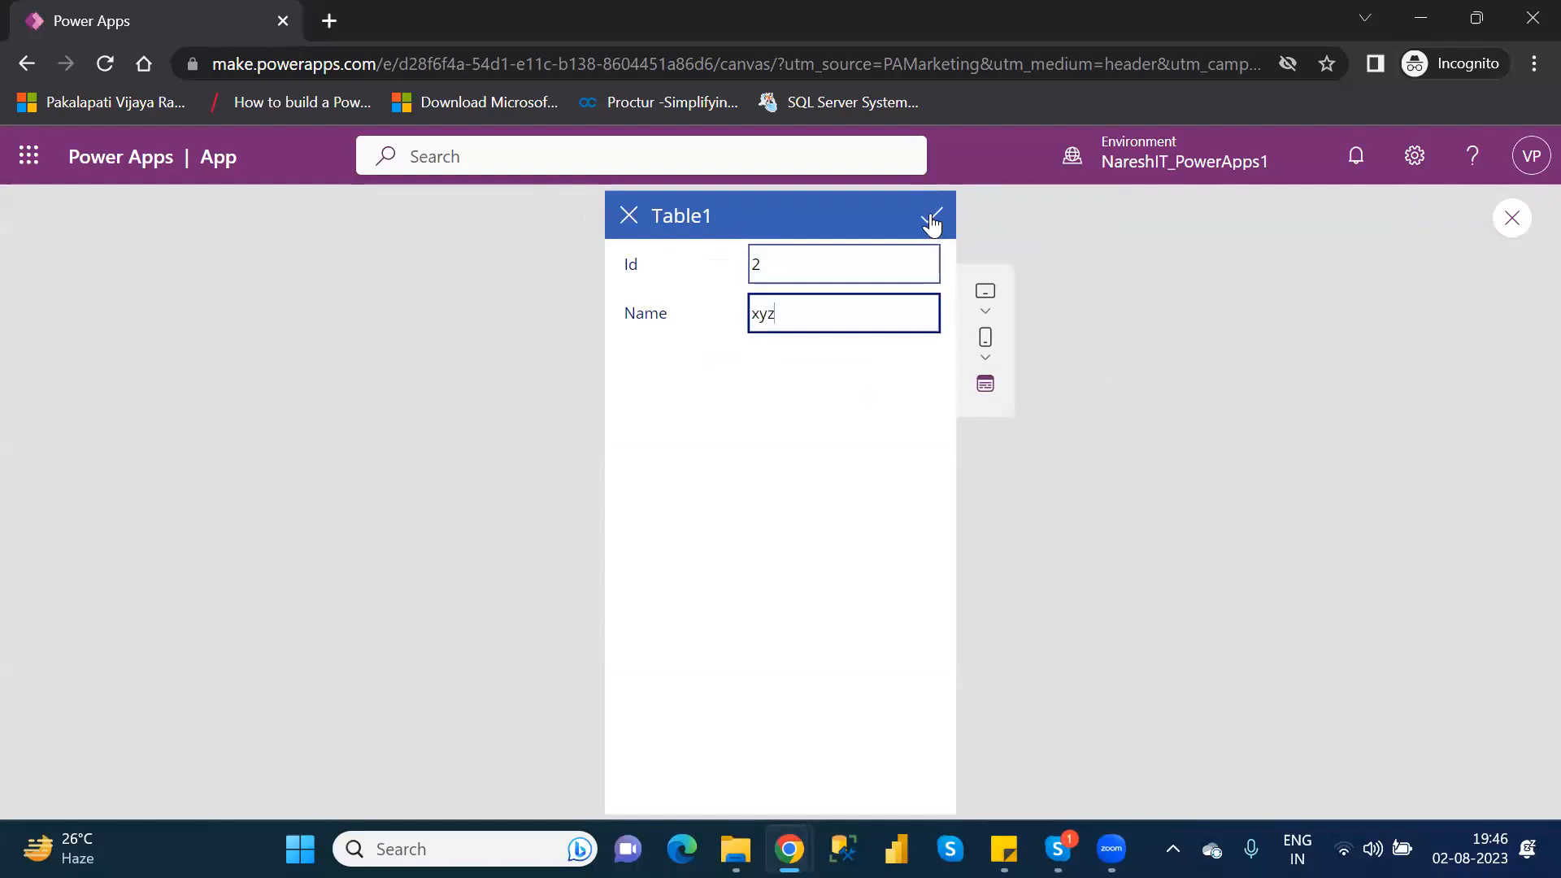
pyautogui.click(627, 220)
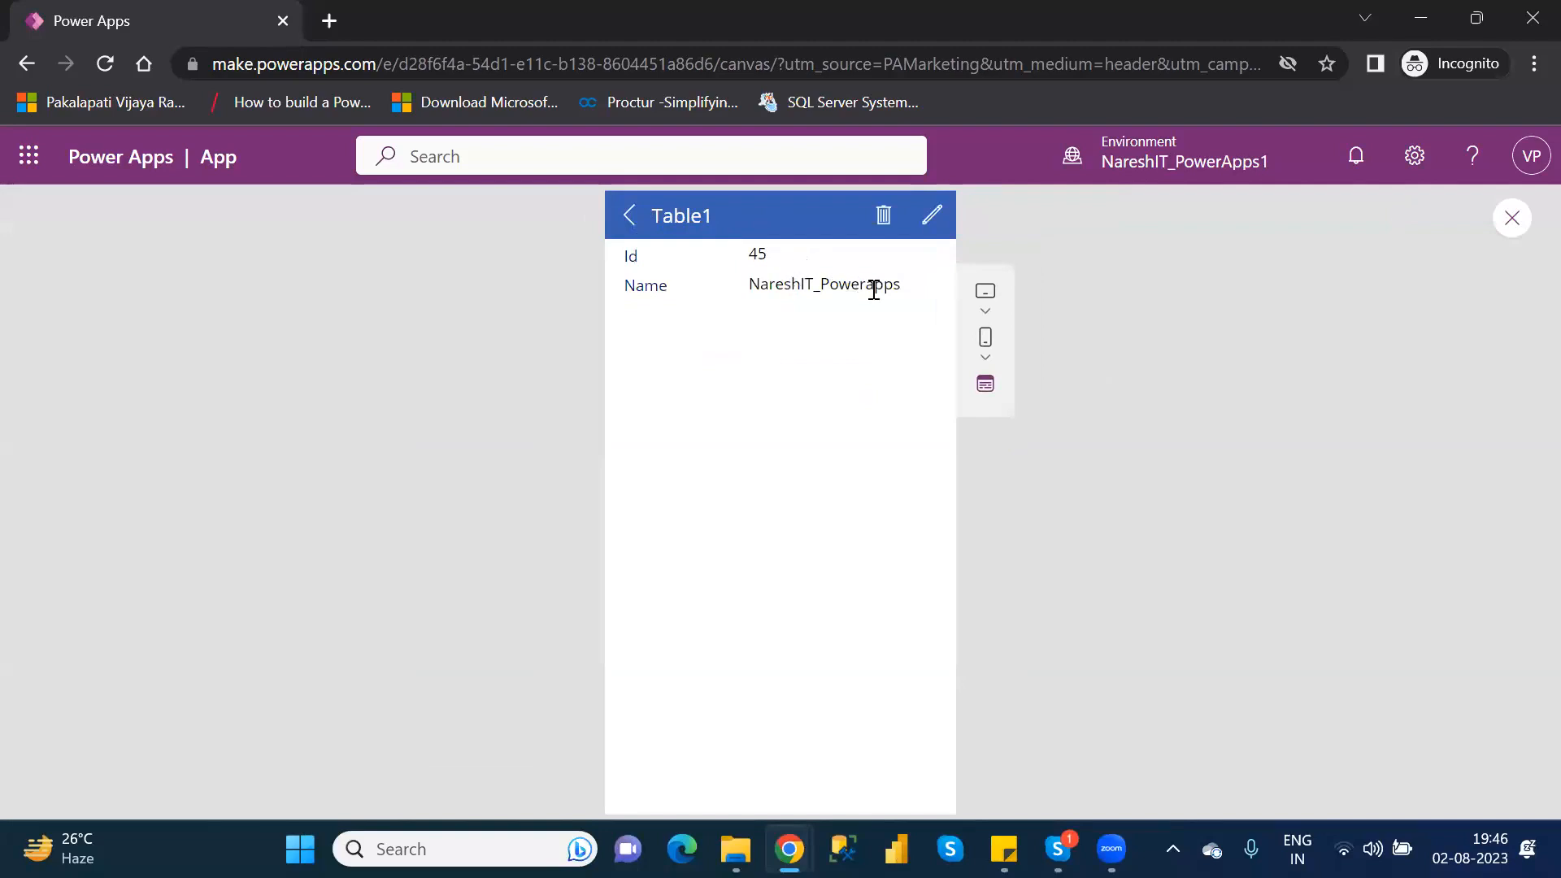
# Check the NareshIT_Powerapps record's edit form, return to the record list, and close the preview
pyautogui.click(930, 215)
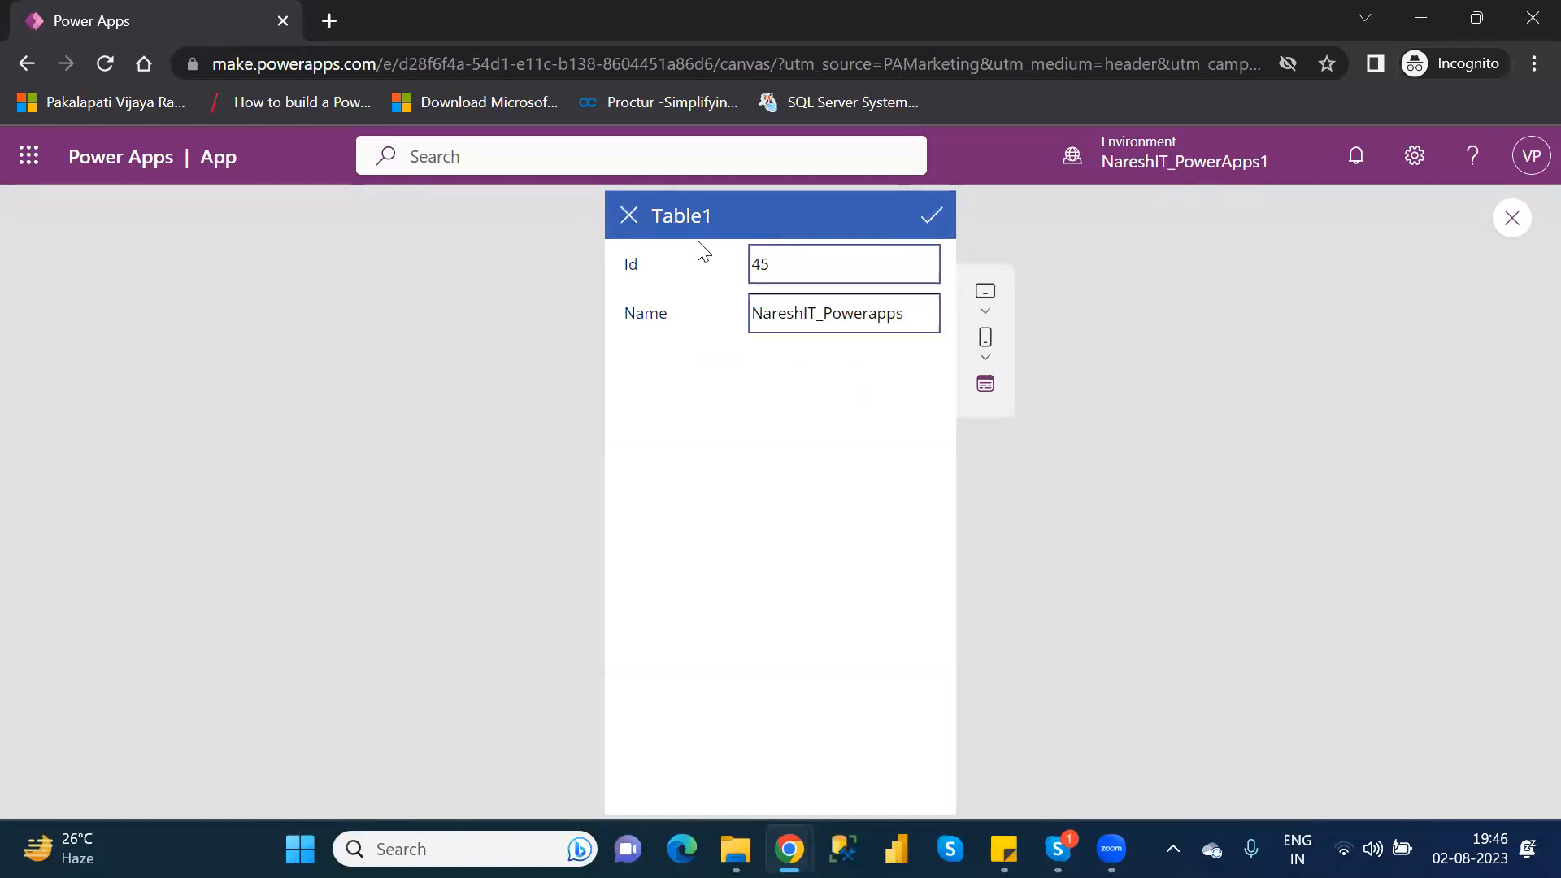
pyautogui.click(636, 221)
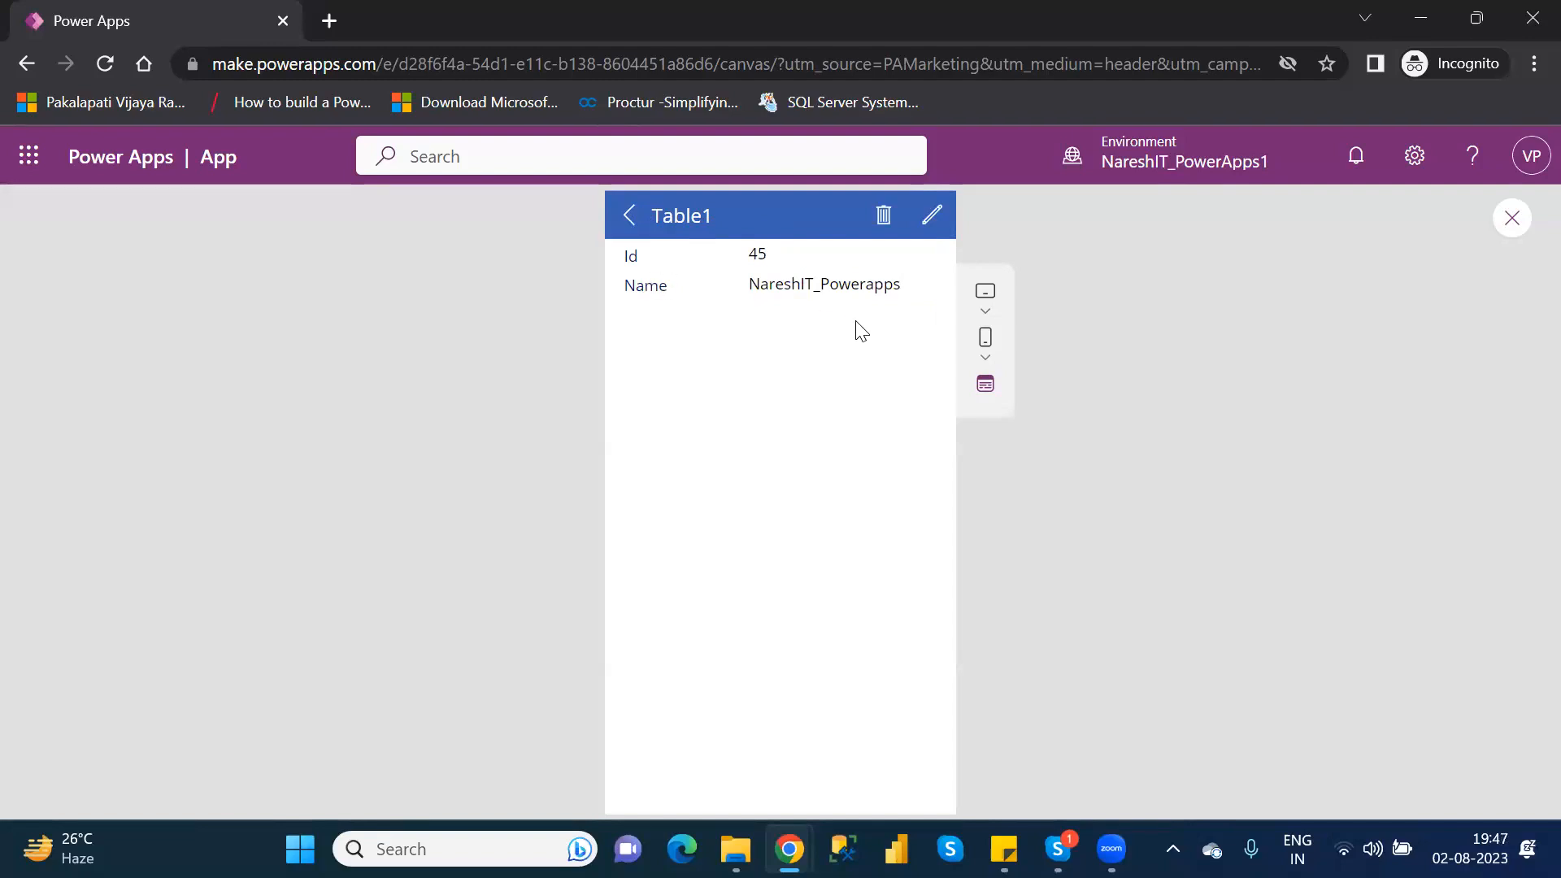
pyautogui.click(631, 216)
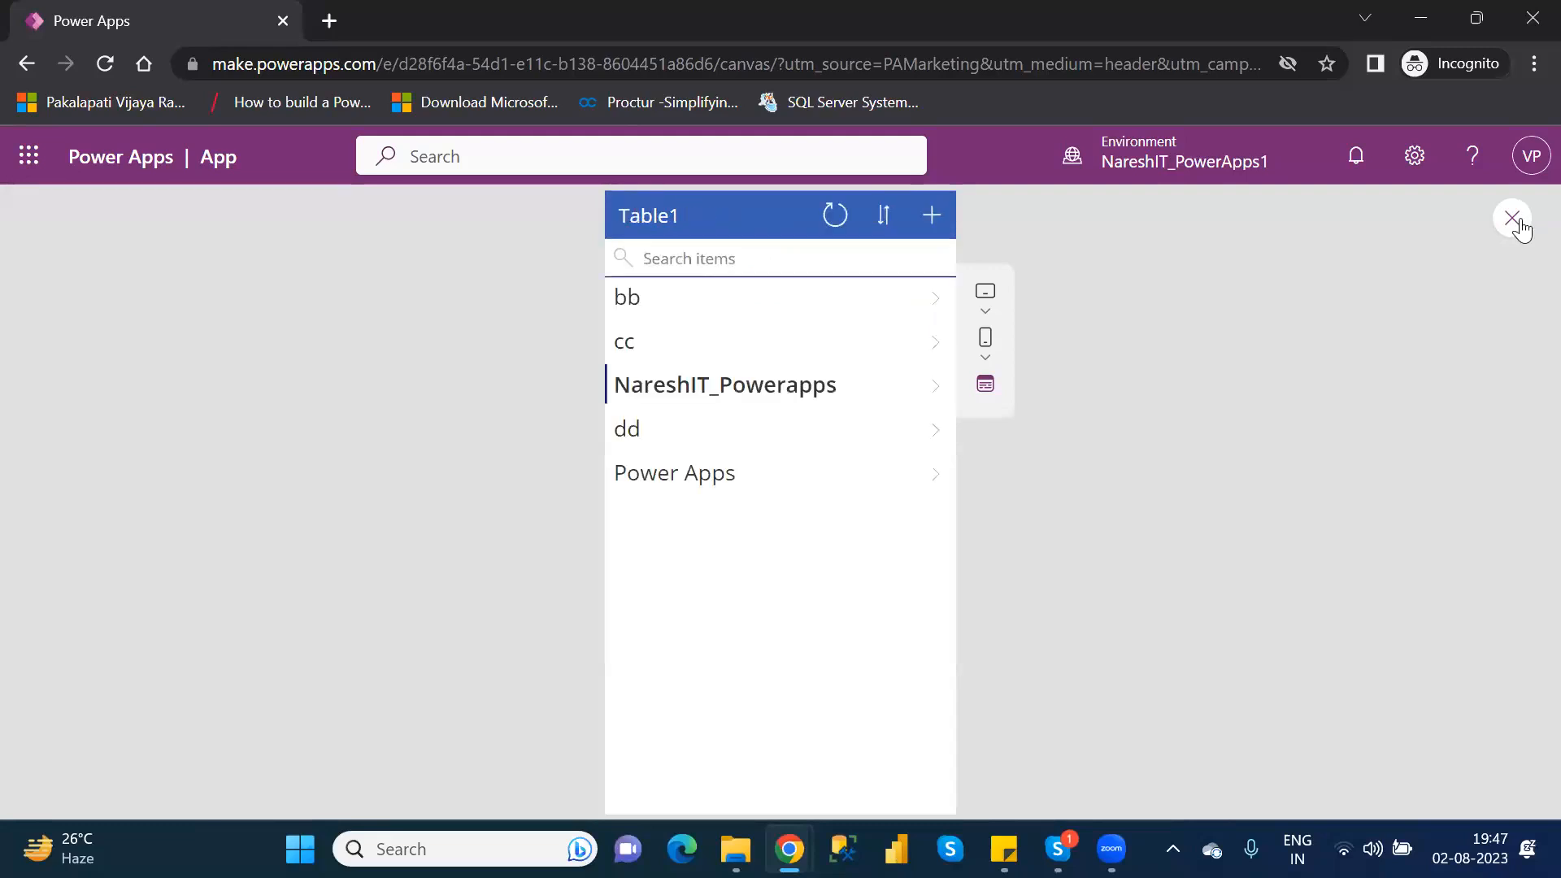
pyautogui.click(1512, 217)
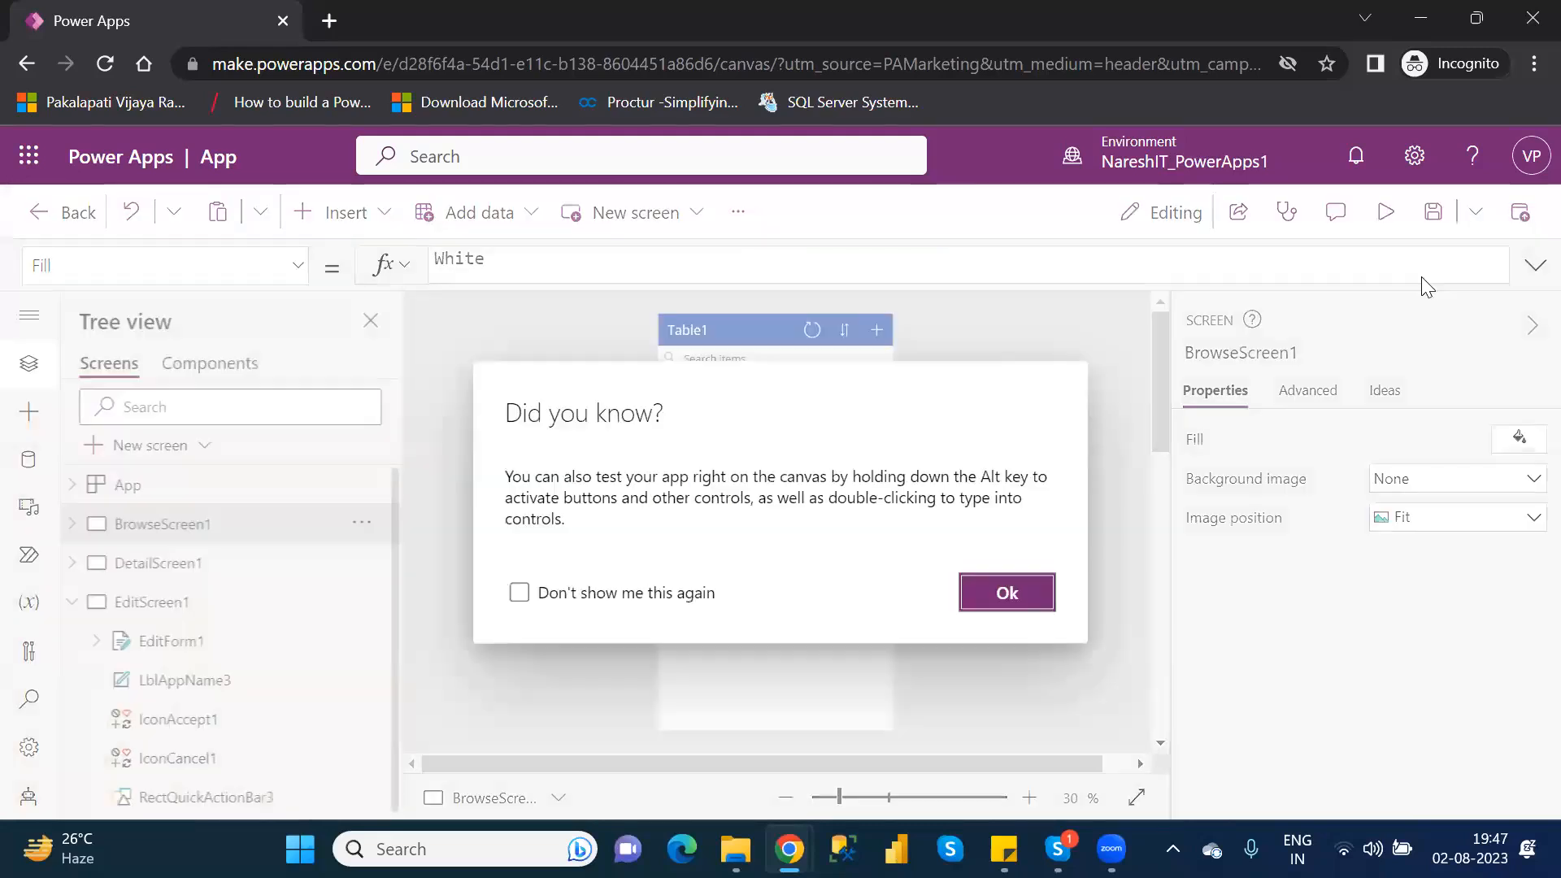
pyautogui.click(1006, 595)
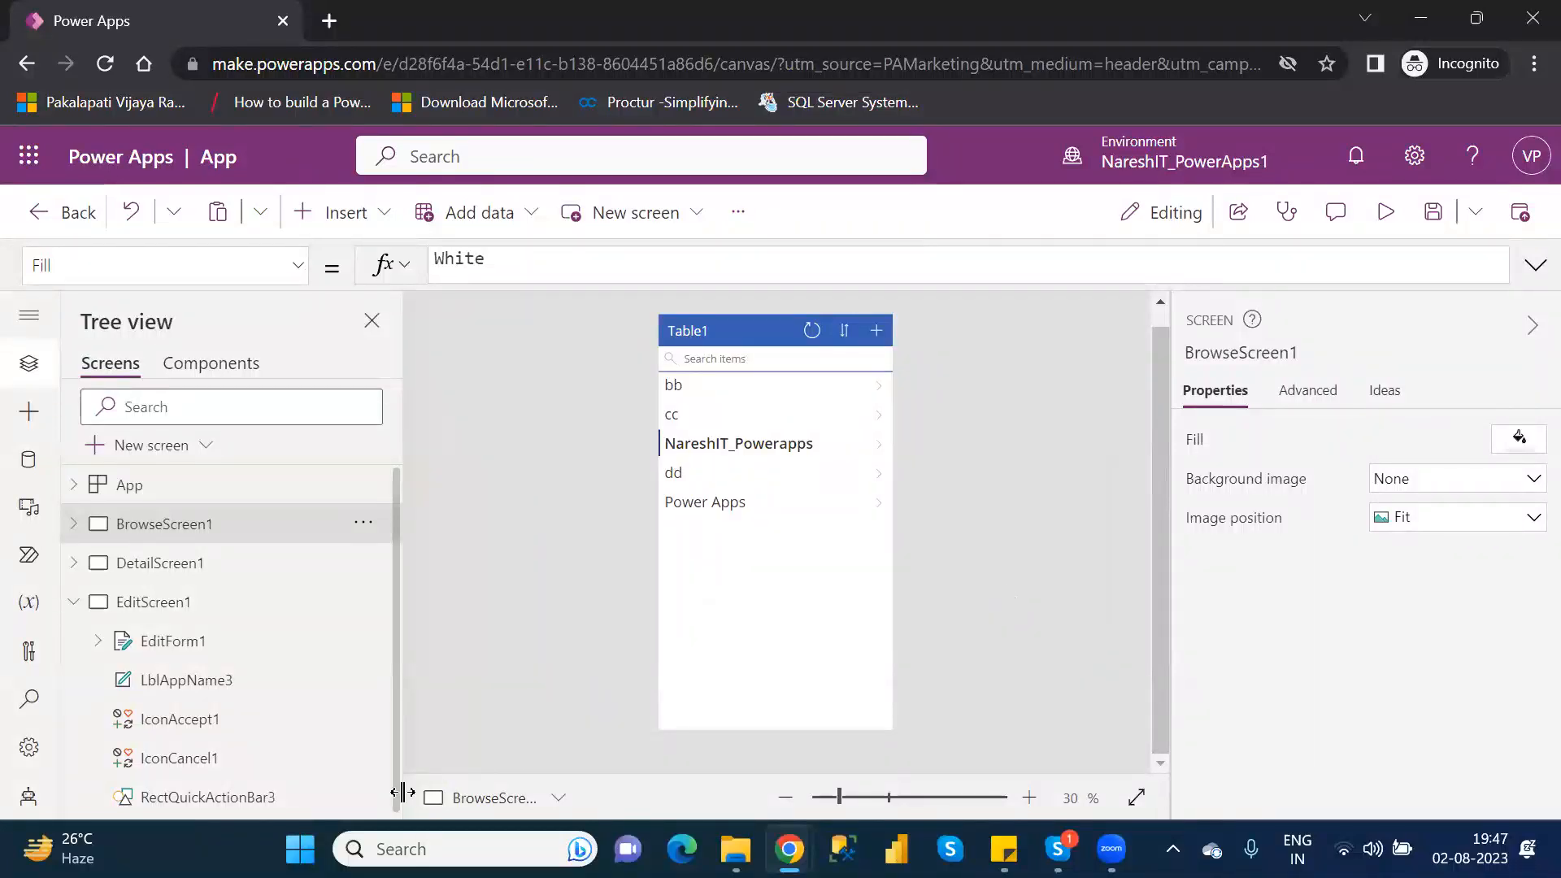
# Collapse EditScreen1 in the tree view and briefly show the names of the authoring menu entries
pyautogui.click(75, 603)
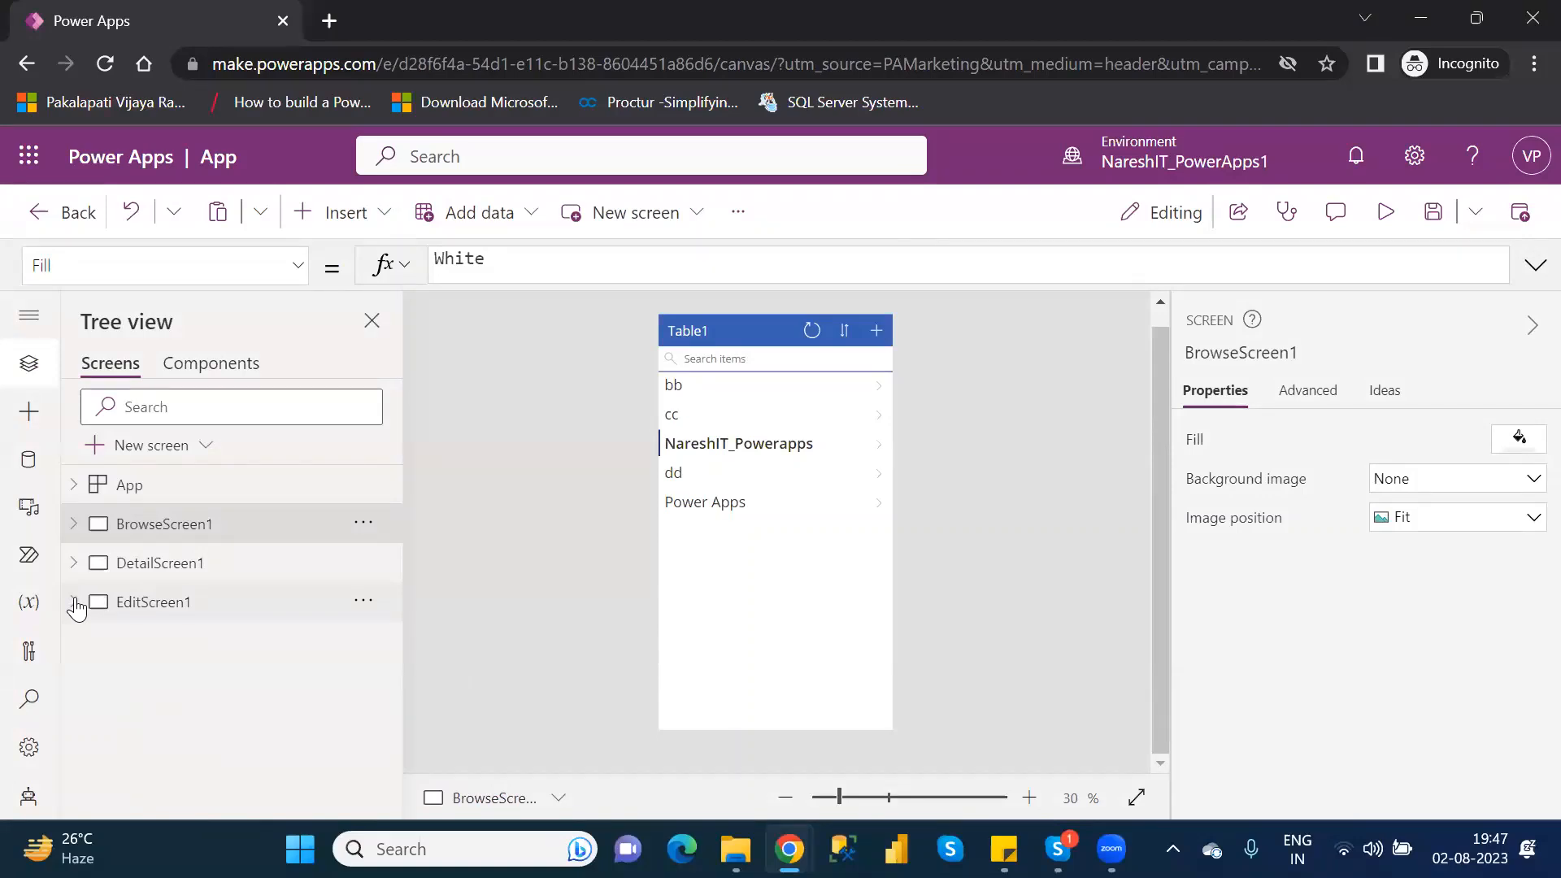
pyautogui.click(28, 319)
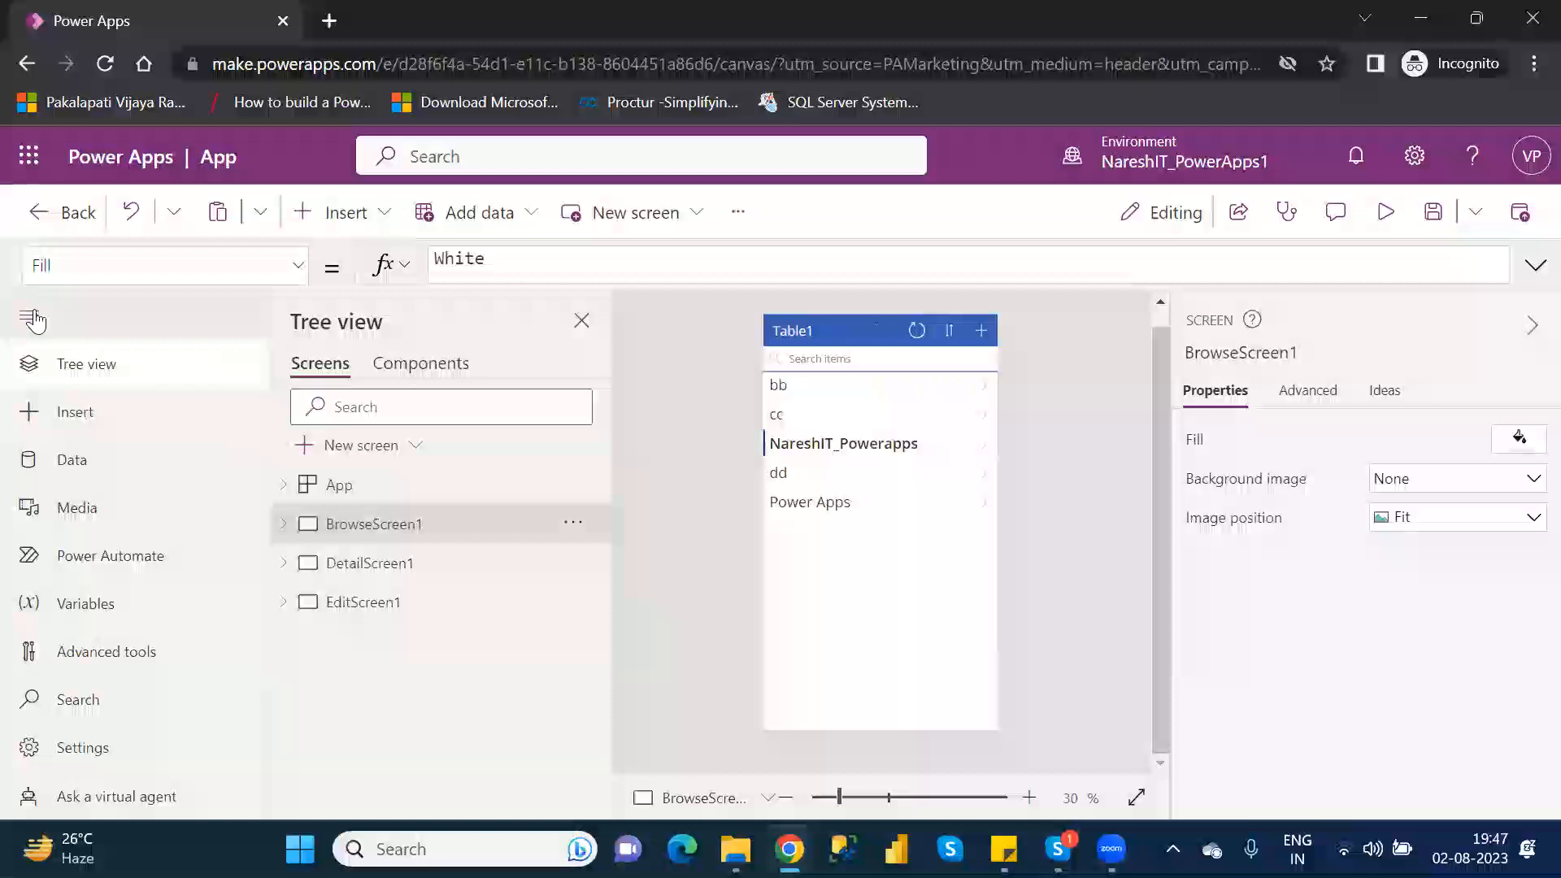
pyautogui.click(32, 317)
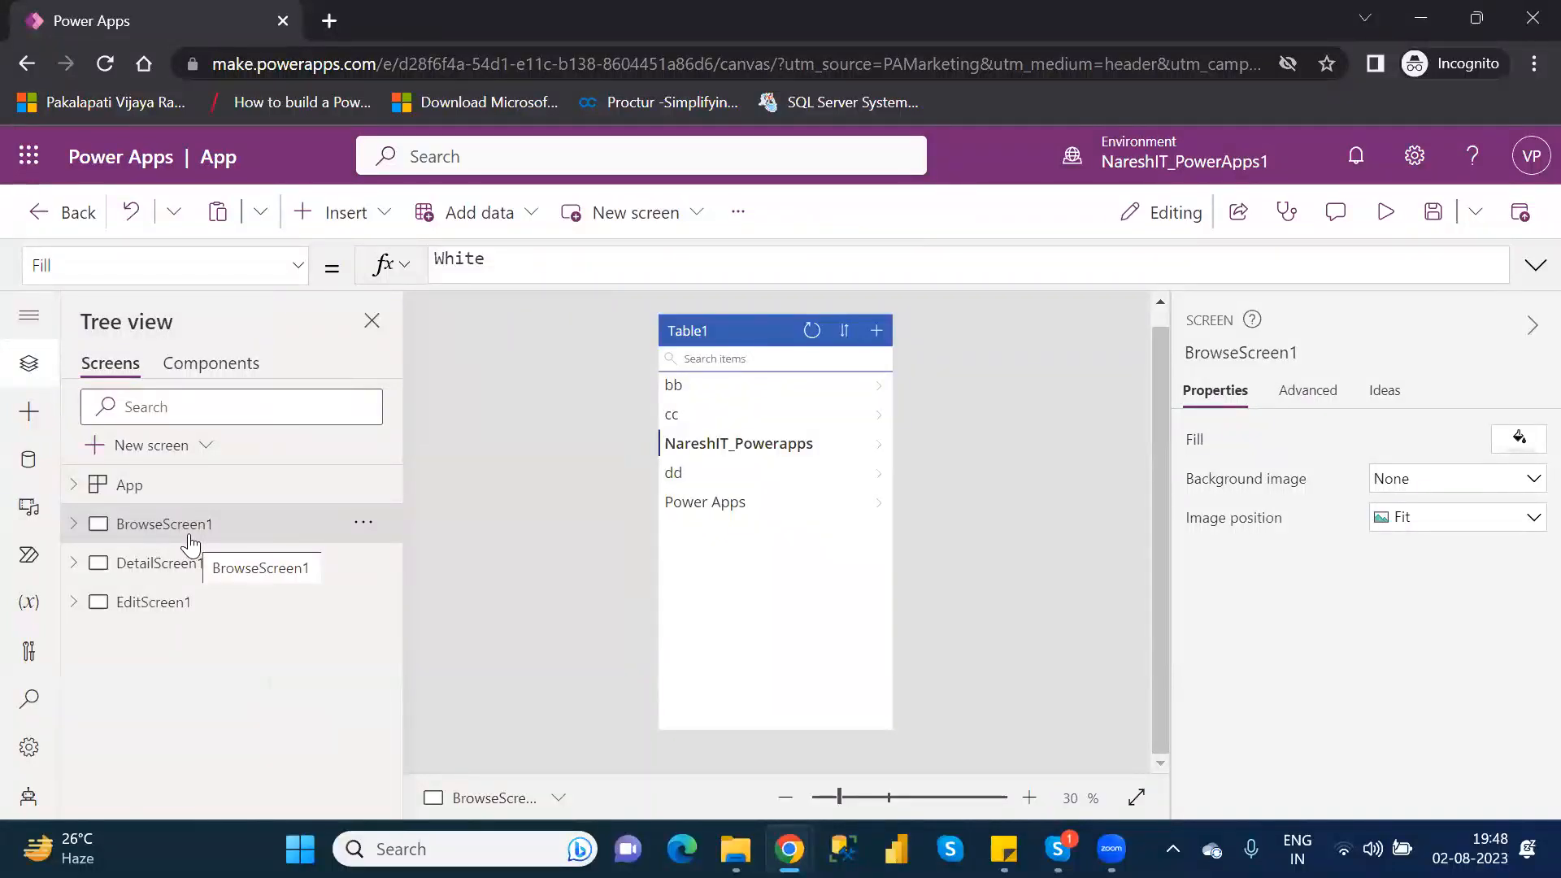
# Search the insertable controls for "back" and for "gal", clearing the search each time
pyautogui.click(31, 418)
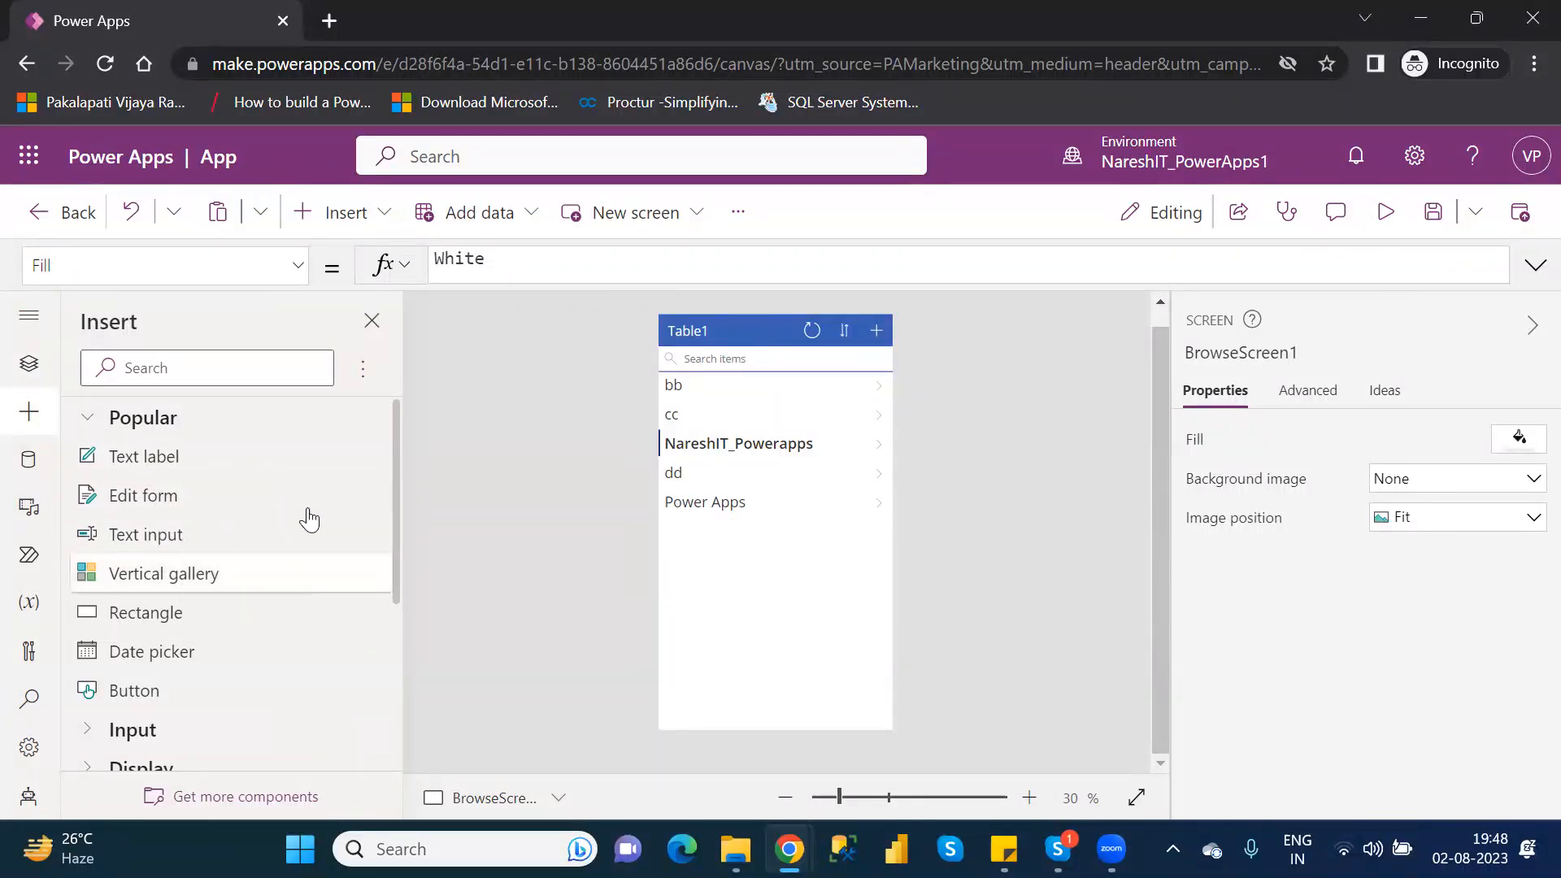
pyautogui.click(158, 362)
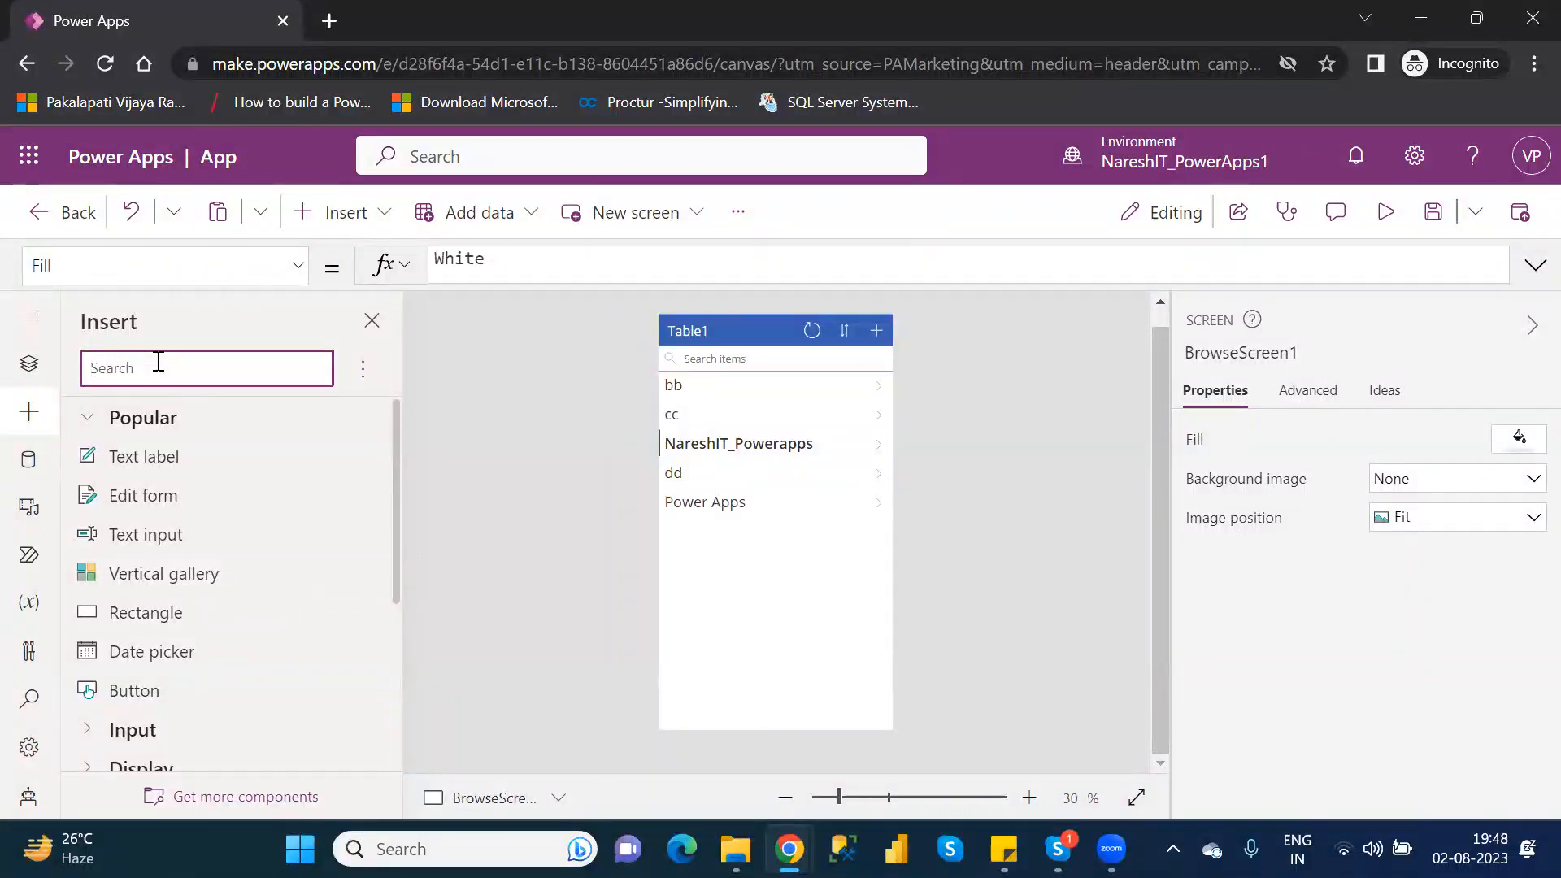
pyautogui.write('back')
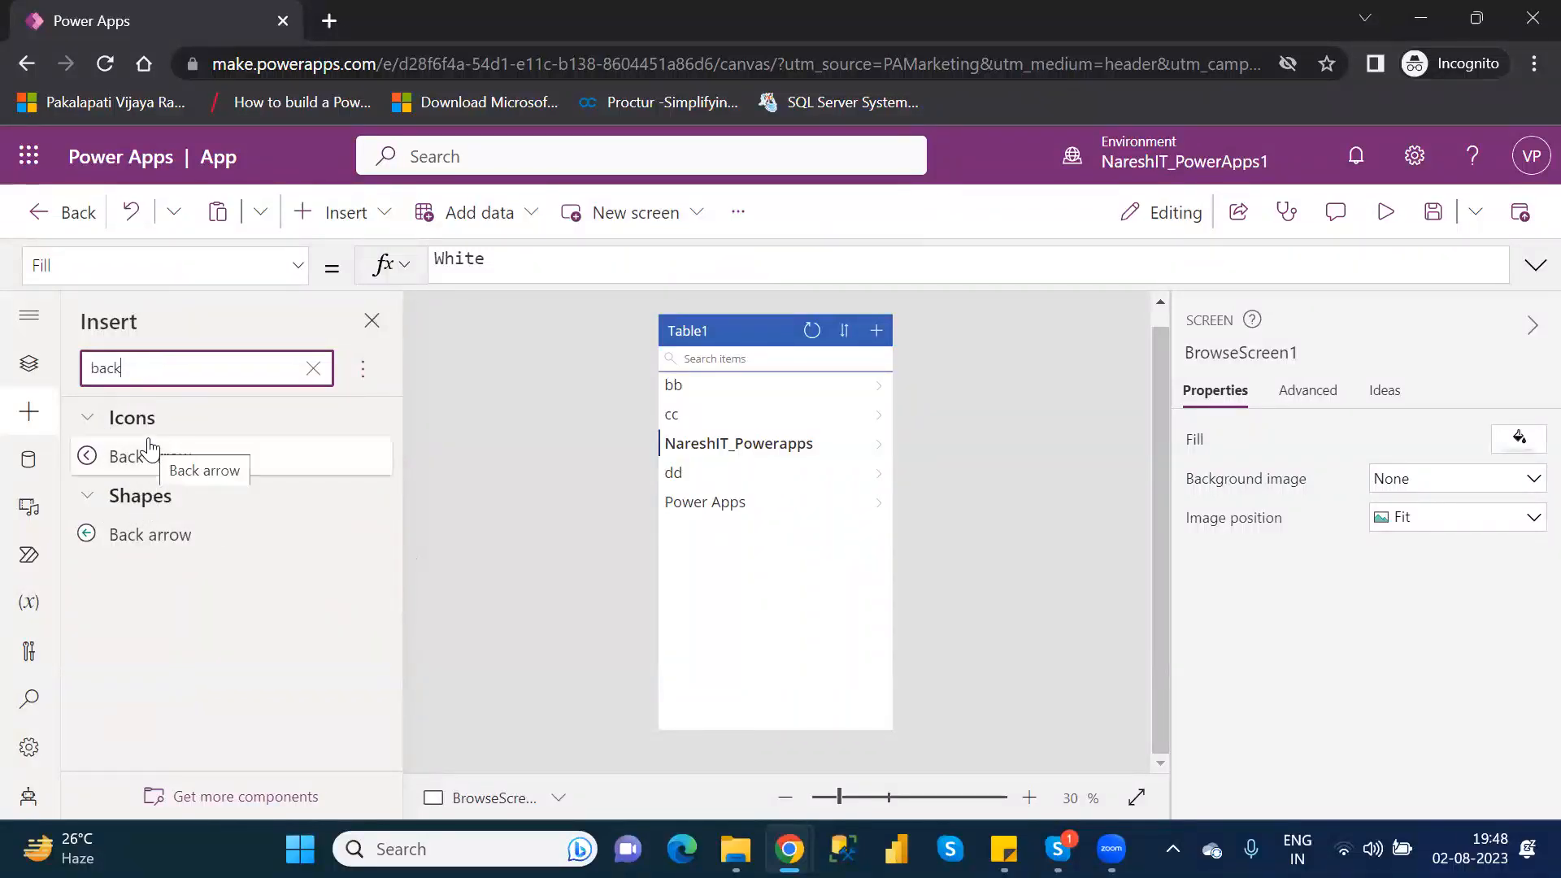
pyautogui.press('BackSpace')
pyautogui.press('BackSpace')
pyautogui.press('BackSpace')
pyautogui.press('BackSpace')
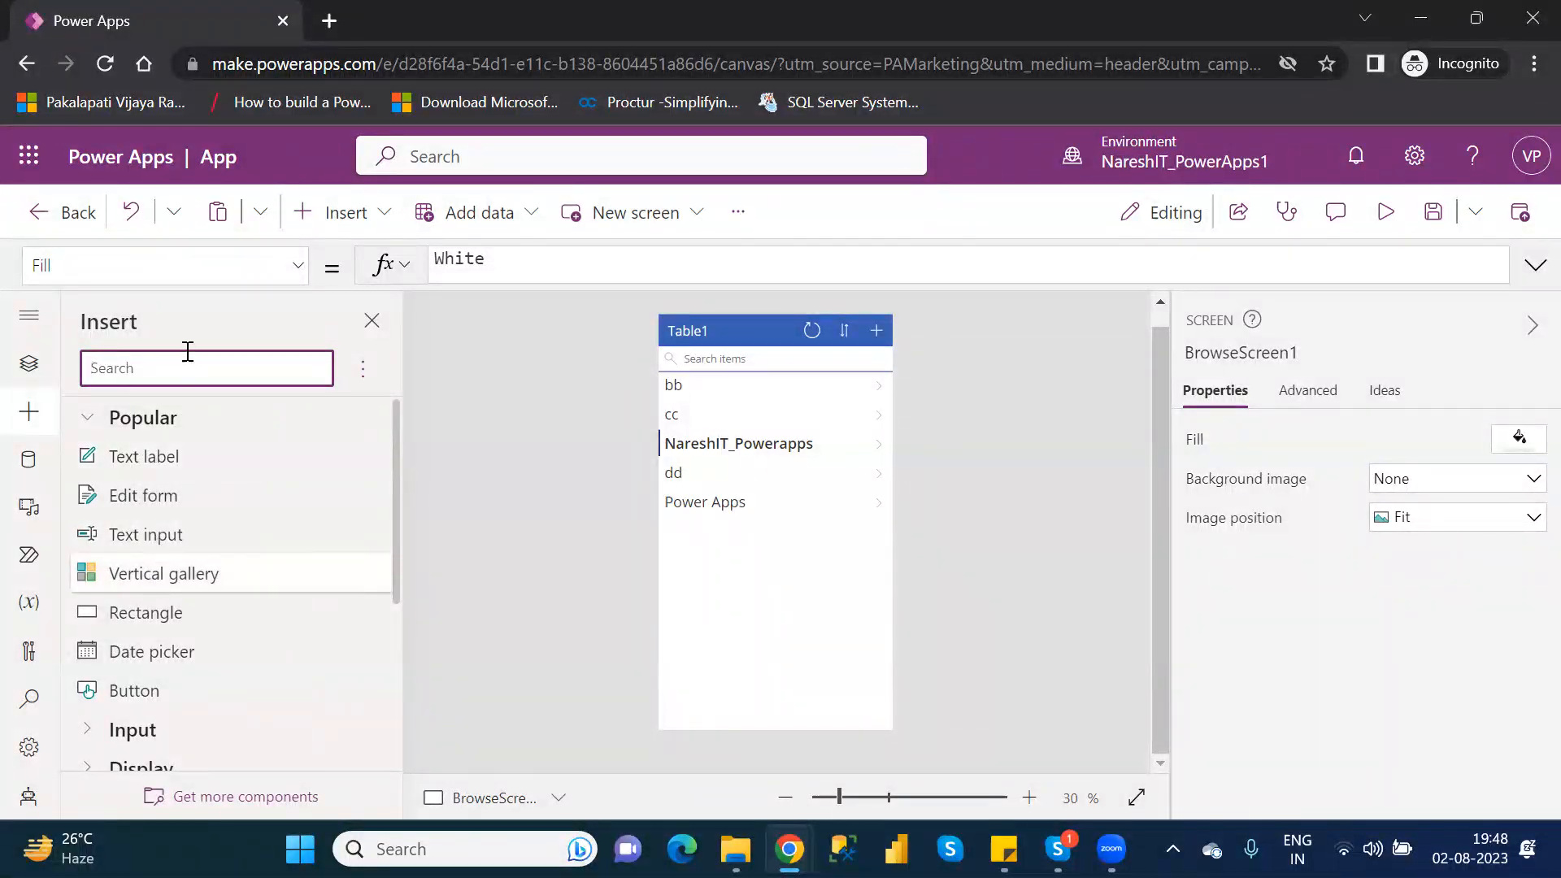
pyautogui.write('ga')
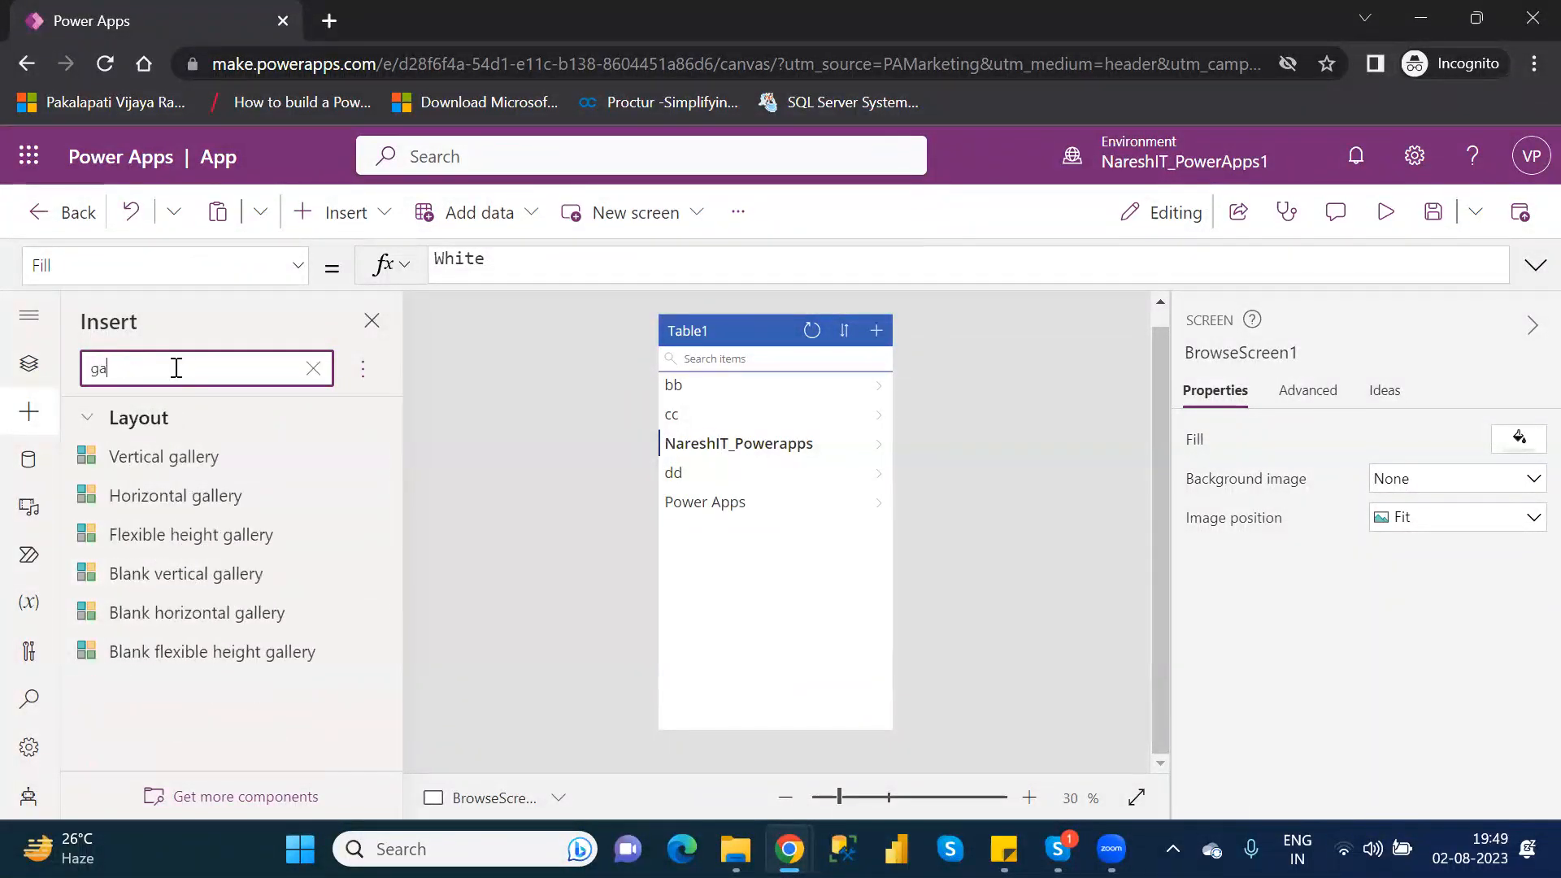
pyautogui.write('l')
pyautogui.click(313, 367)
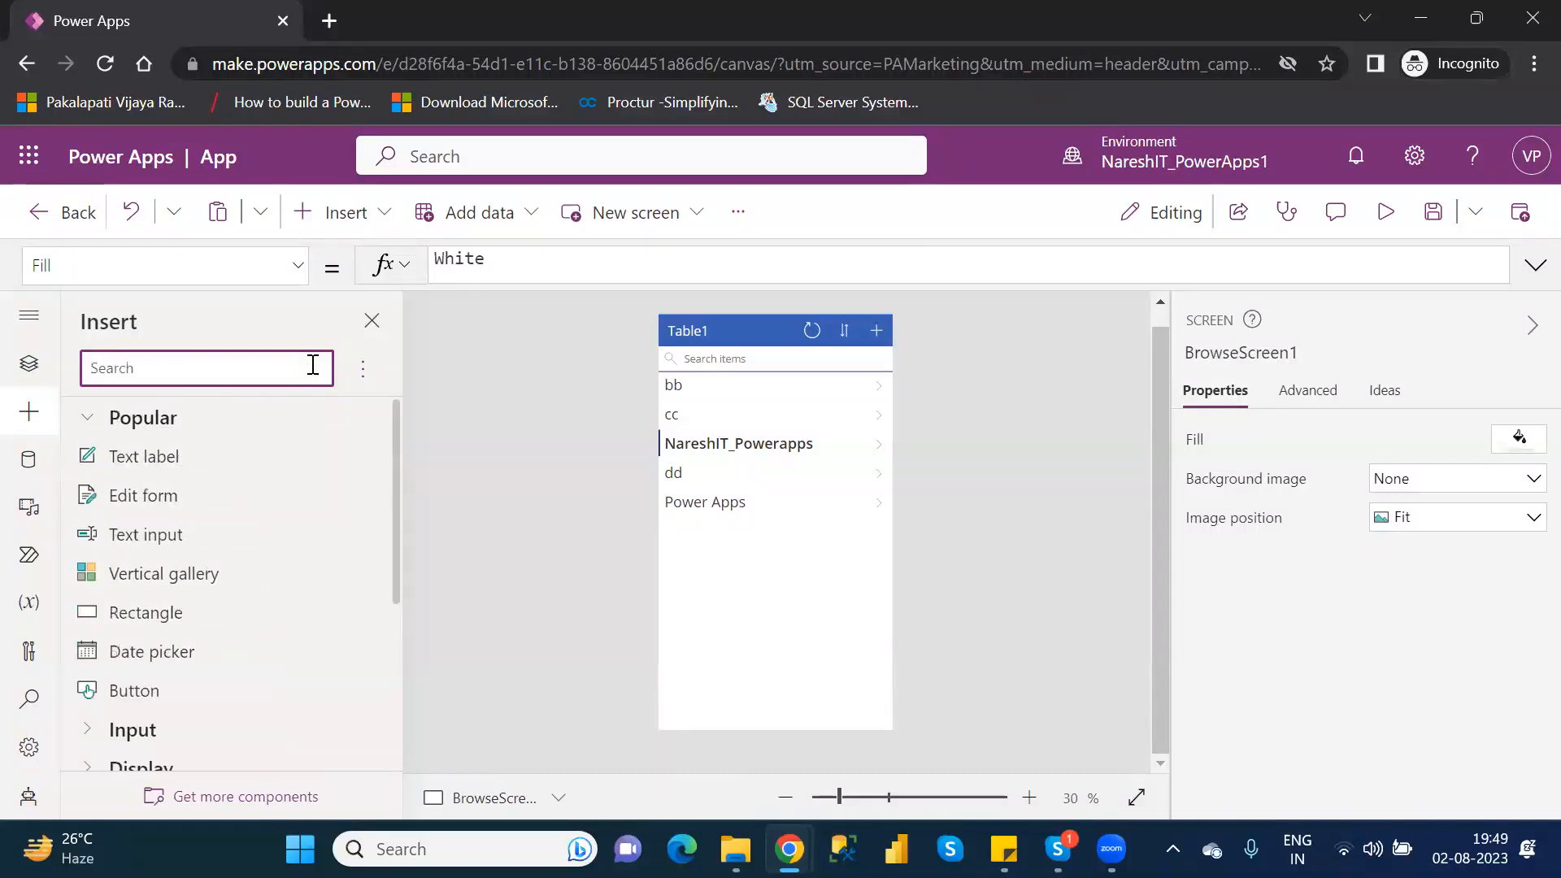
# Search the insertable controls for "for" and for "but", clearing each search
pyautogui.write('for')
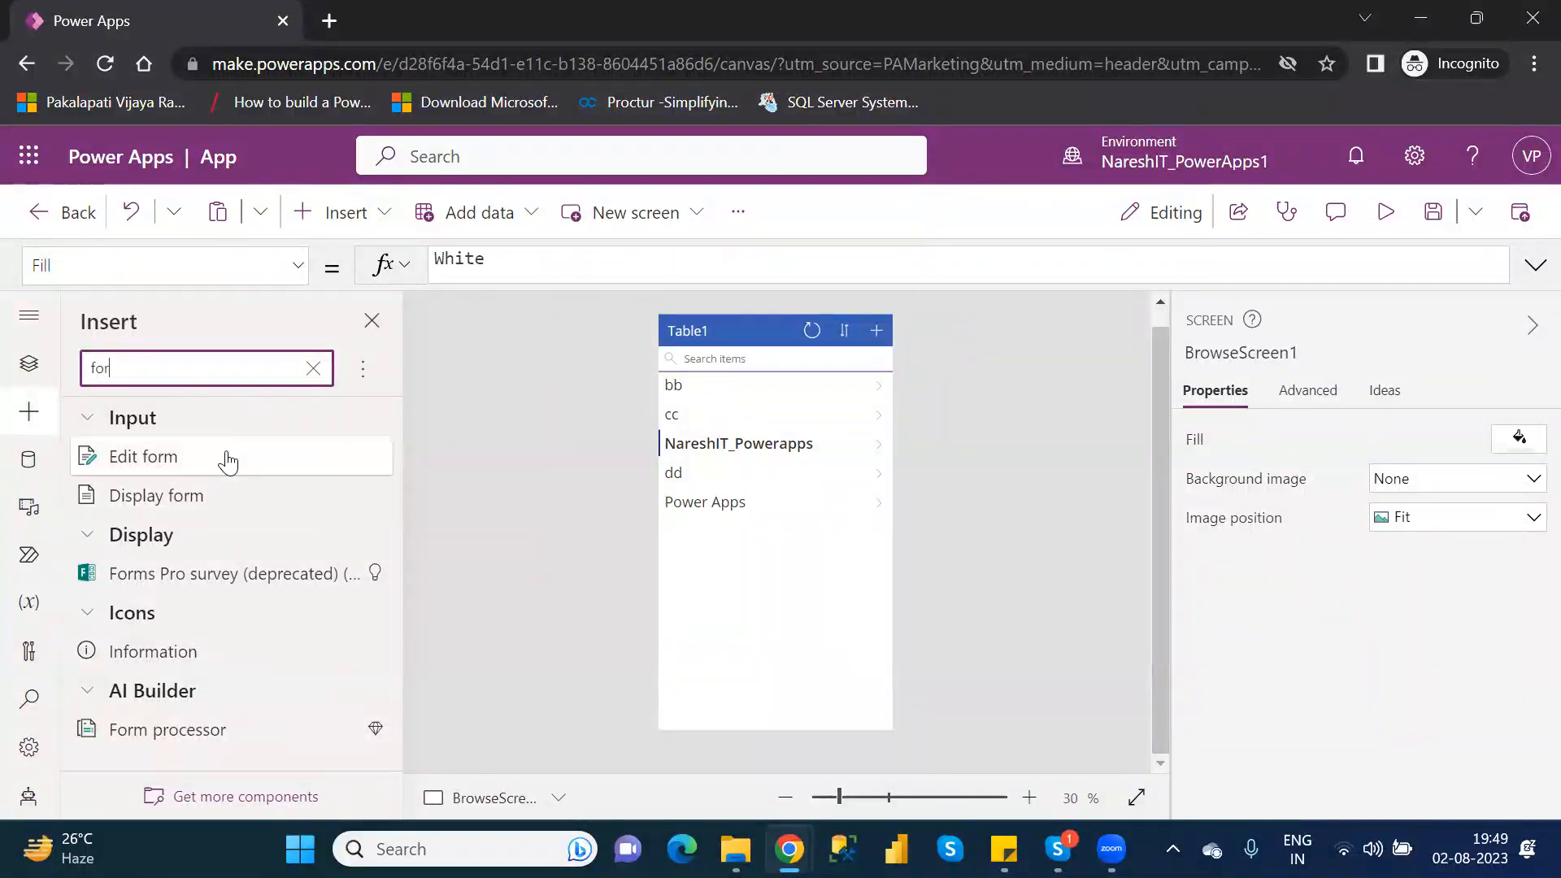
pyautogui.click(312, 370)
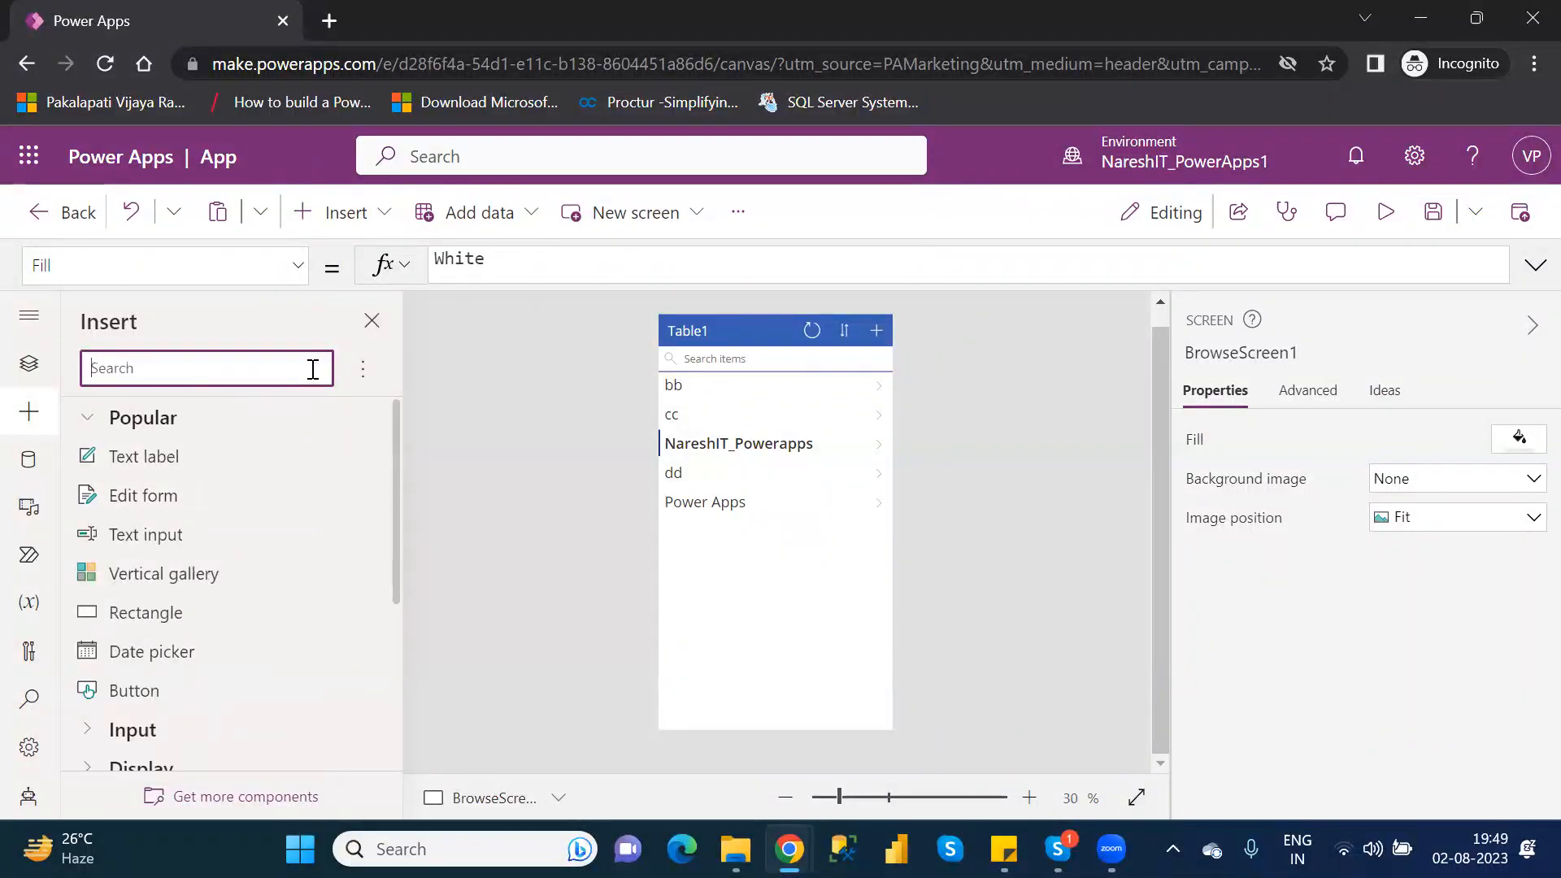
pyautogui.write('bu')
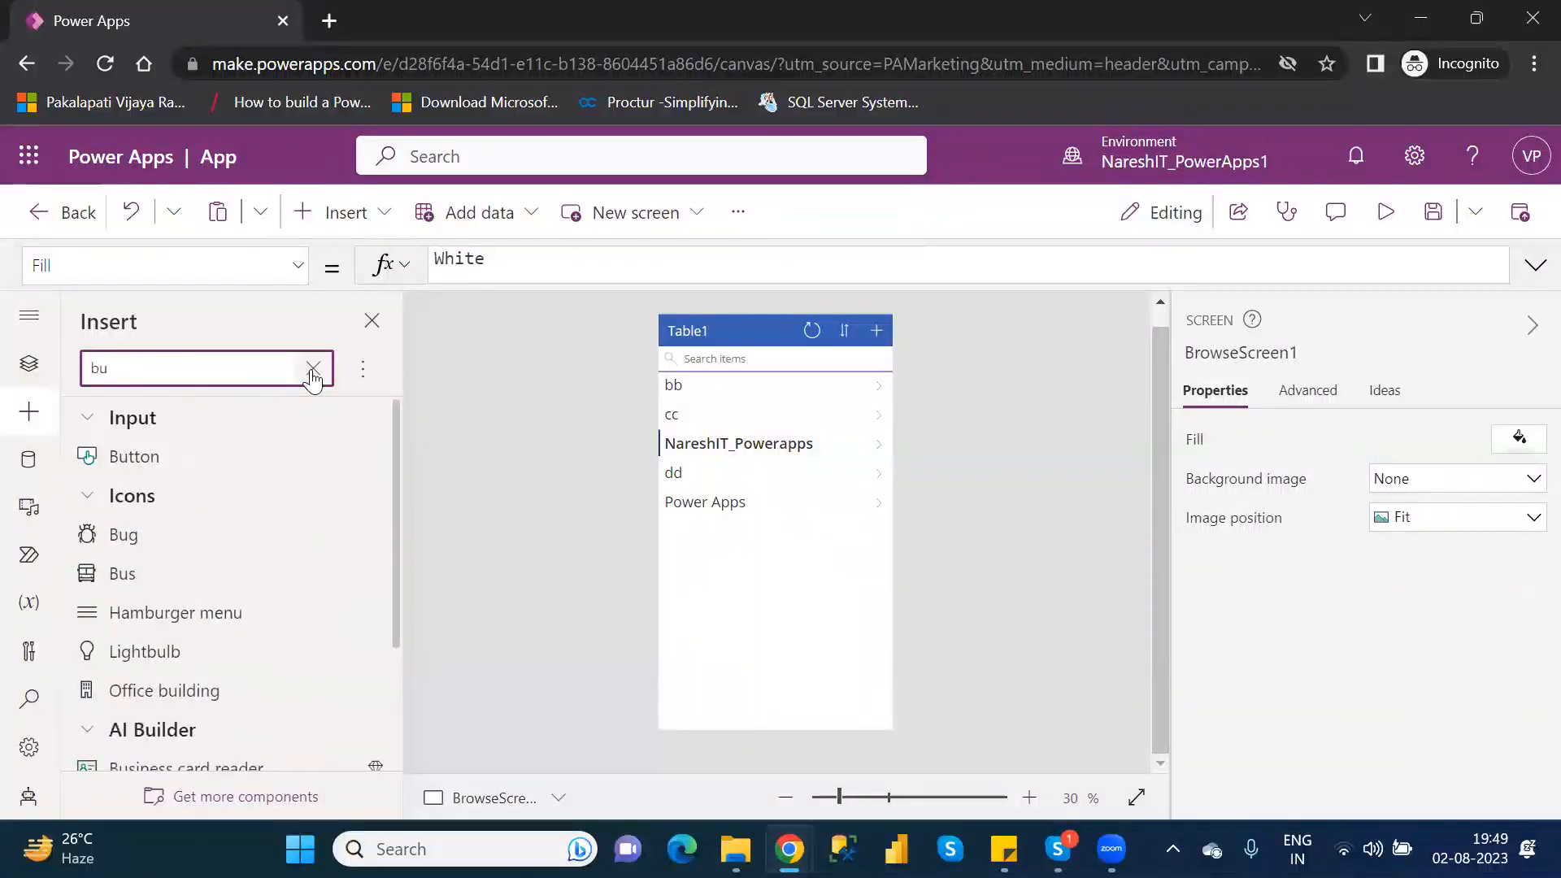
pyautogui.write('t')
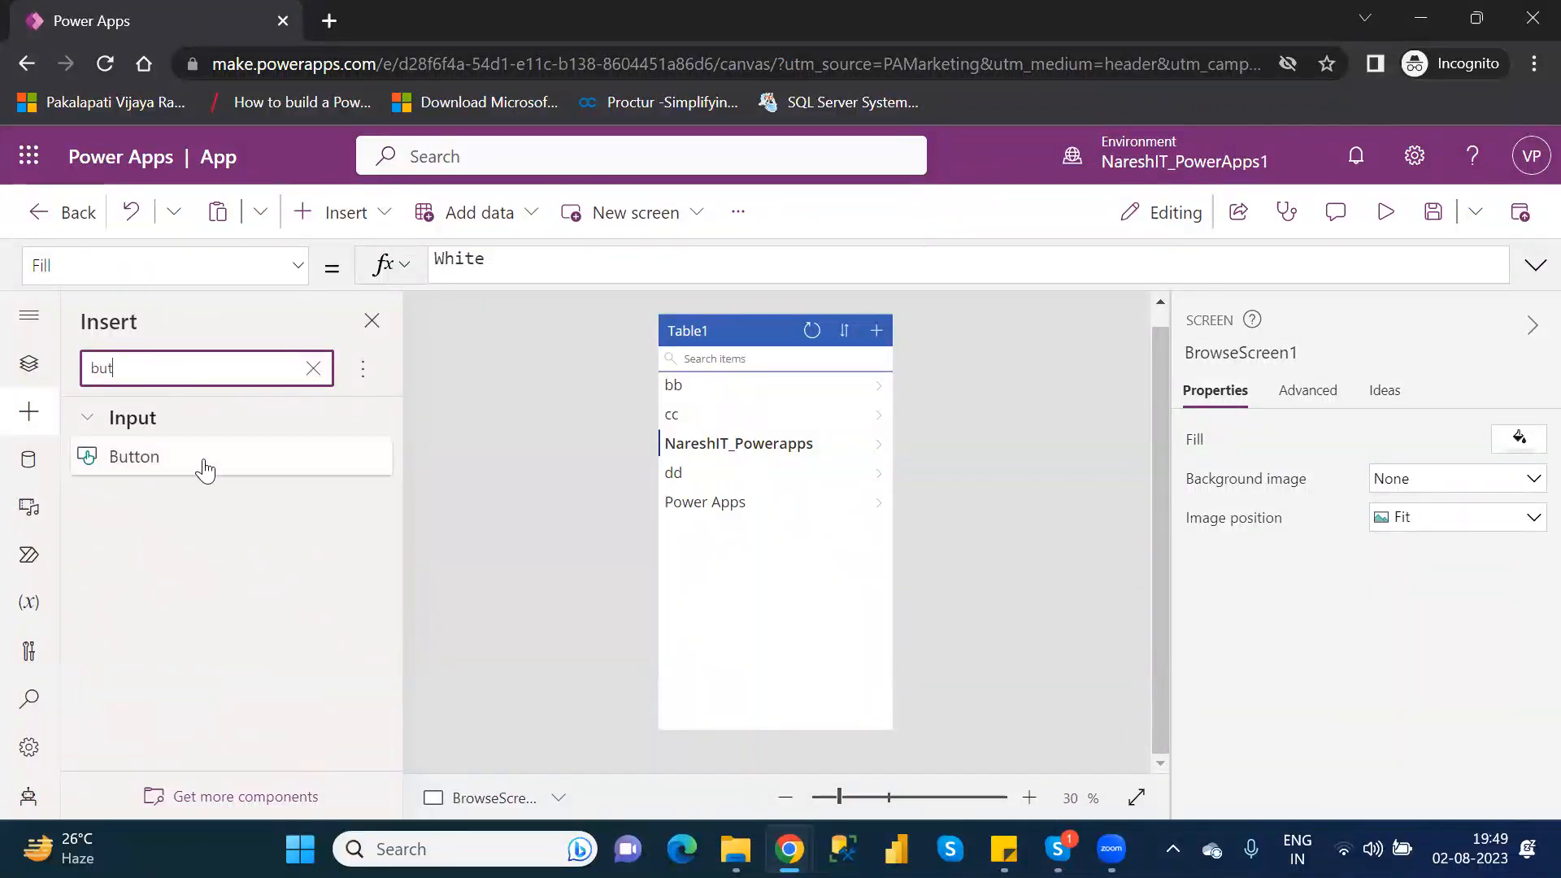
pyautogui.press('BackSpace')
pyautogui.press('BackSpace')
pyautogui.press('BackSpace')
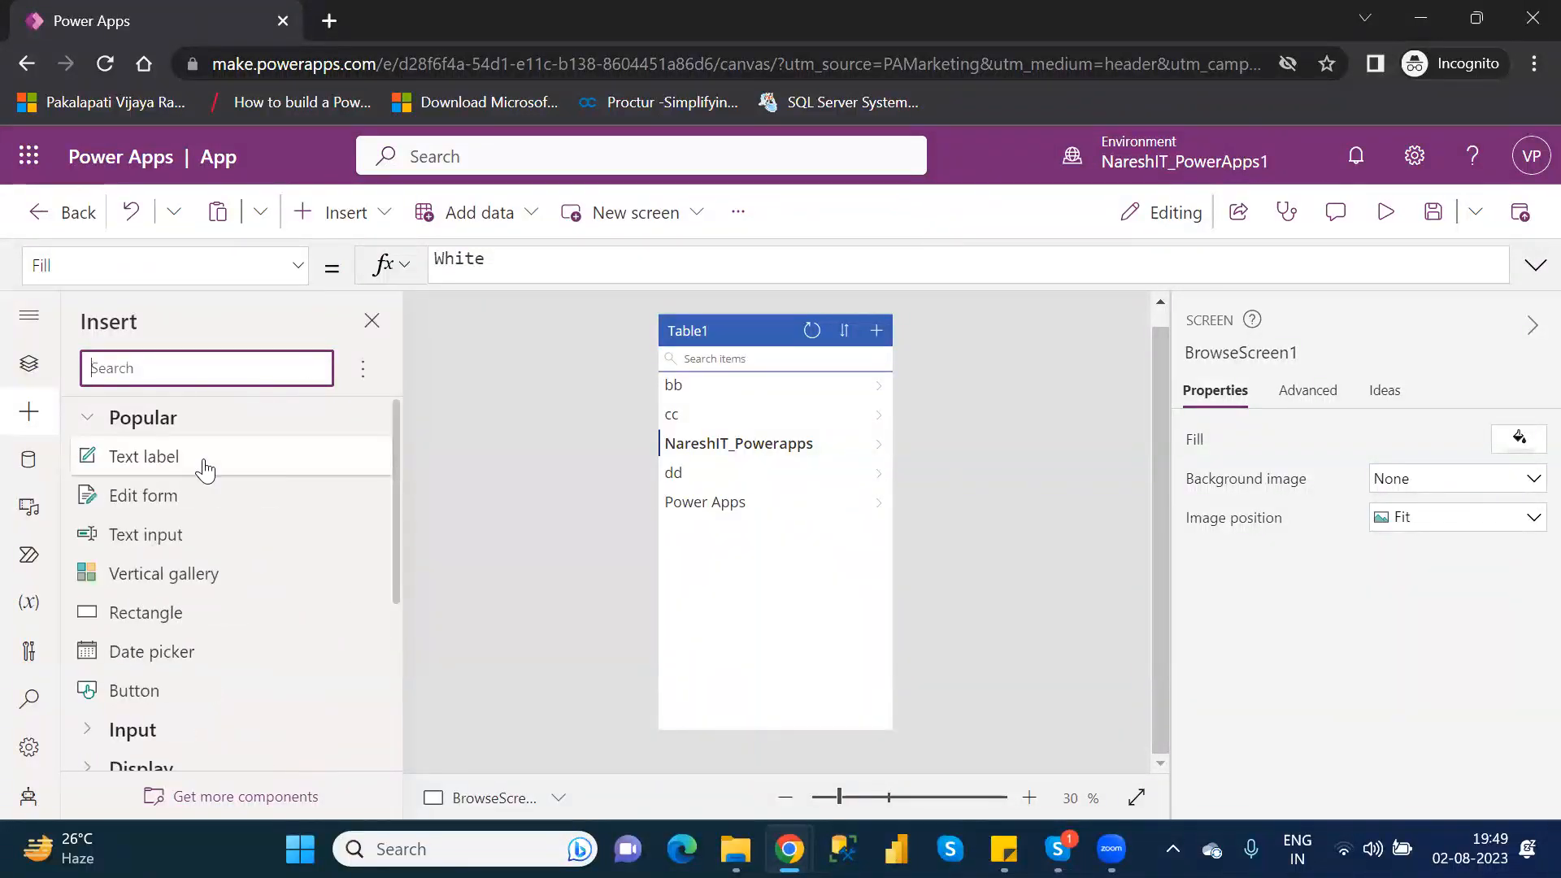
# Search the insertable controls for "lab", "drop" and "com", and clear the search
pyautogui.write('lab')
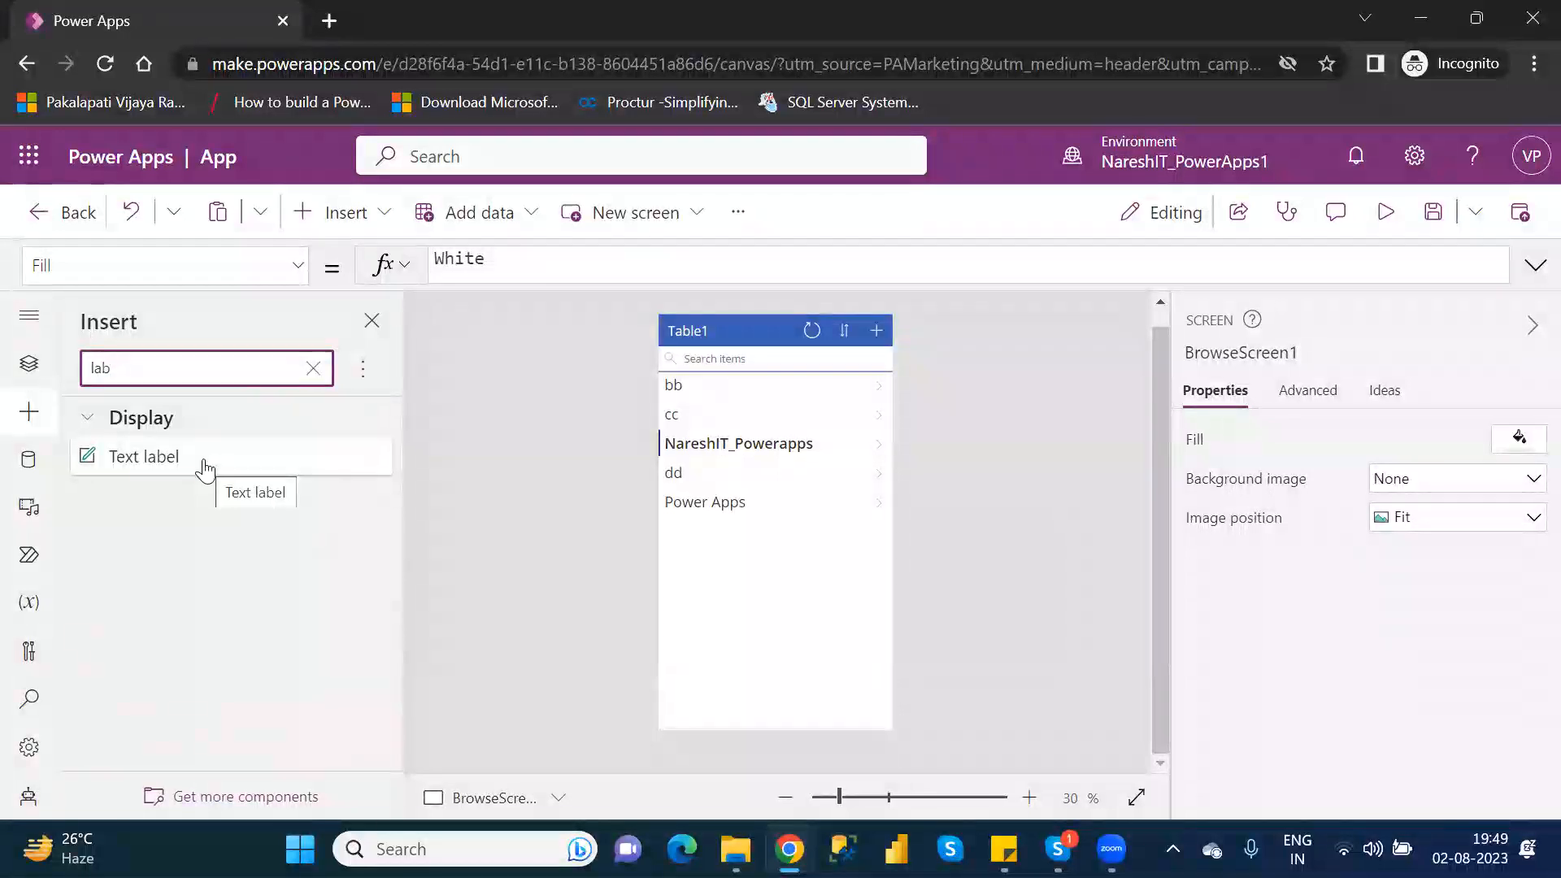
pyautogui.press('BackSpace')
pyautogui.press('BackSpace')
pyautogui.press('BackSpace')
pyautogui.write('drop')
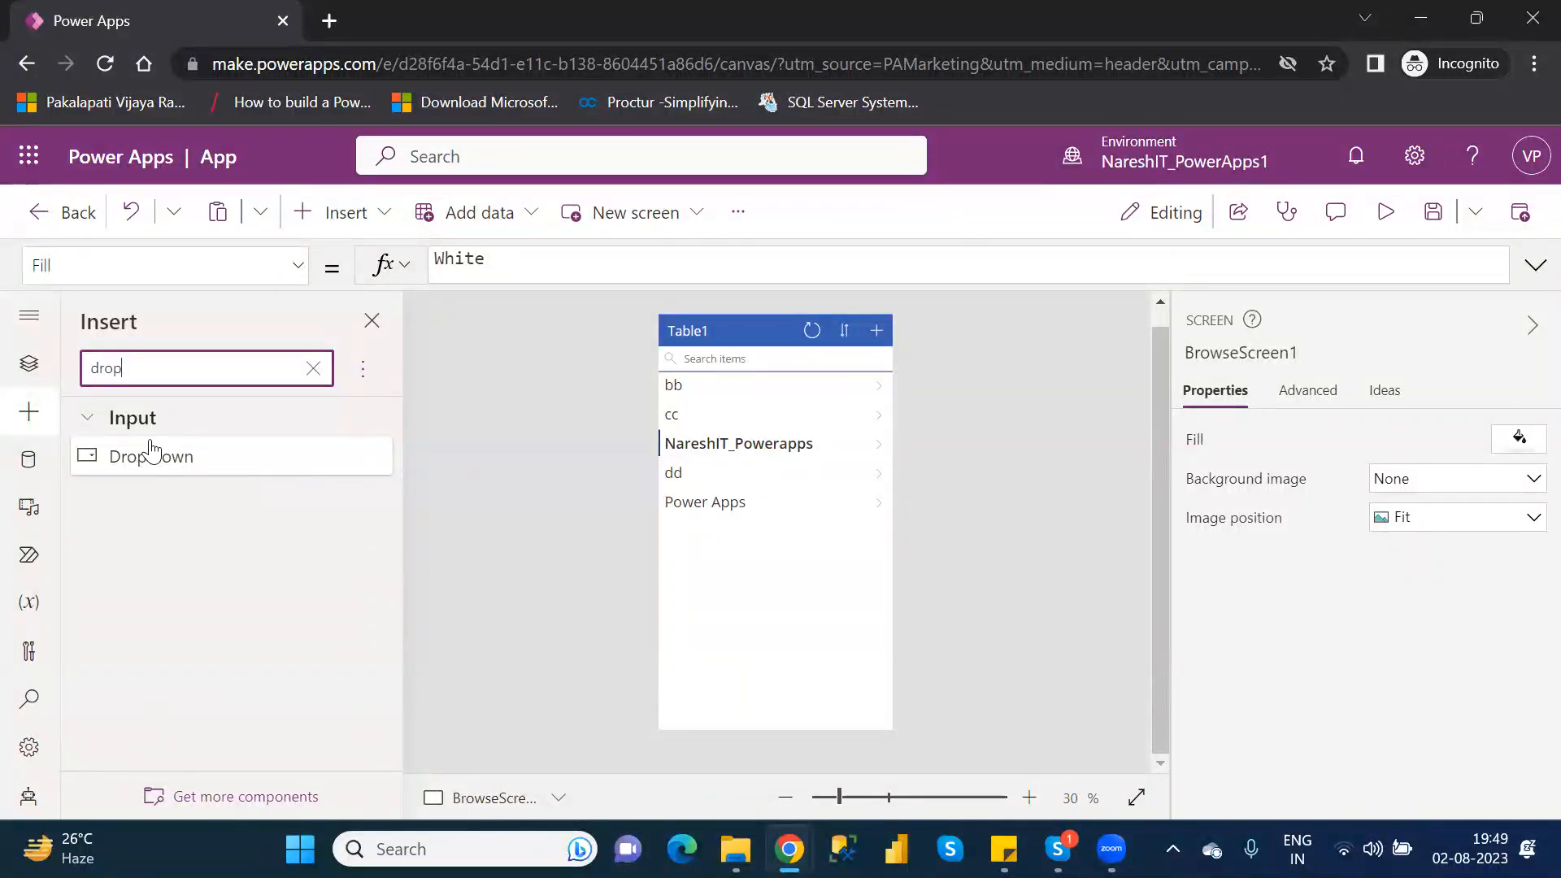
pyautogui.press('BackSpace')
pyautogui.press('BackSpace')
pyautogui.press('BackSpace')
pyautogui.press('BackSpace')
pyautogui.write('com')
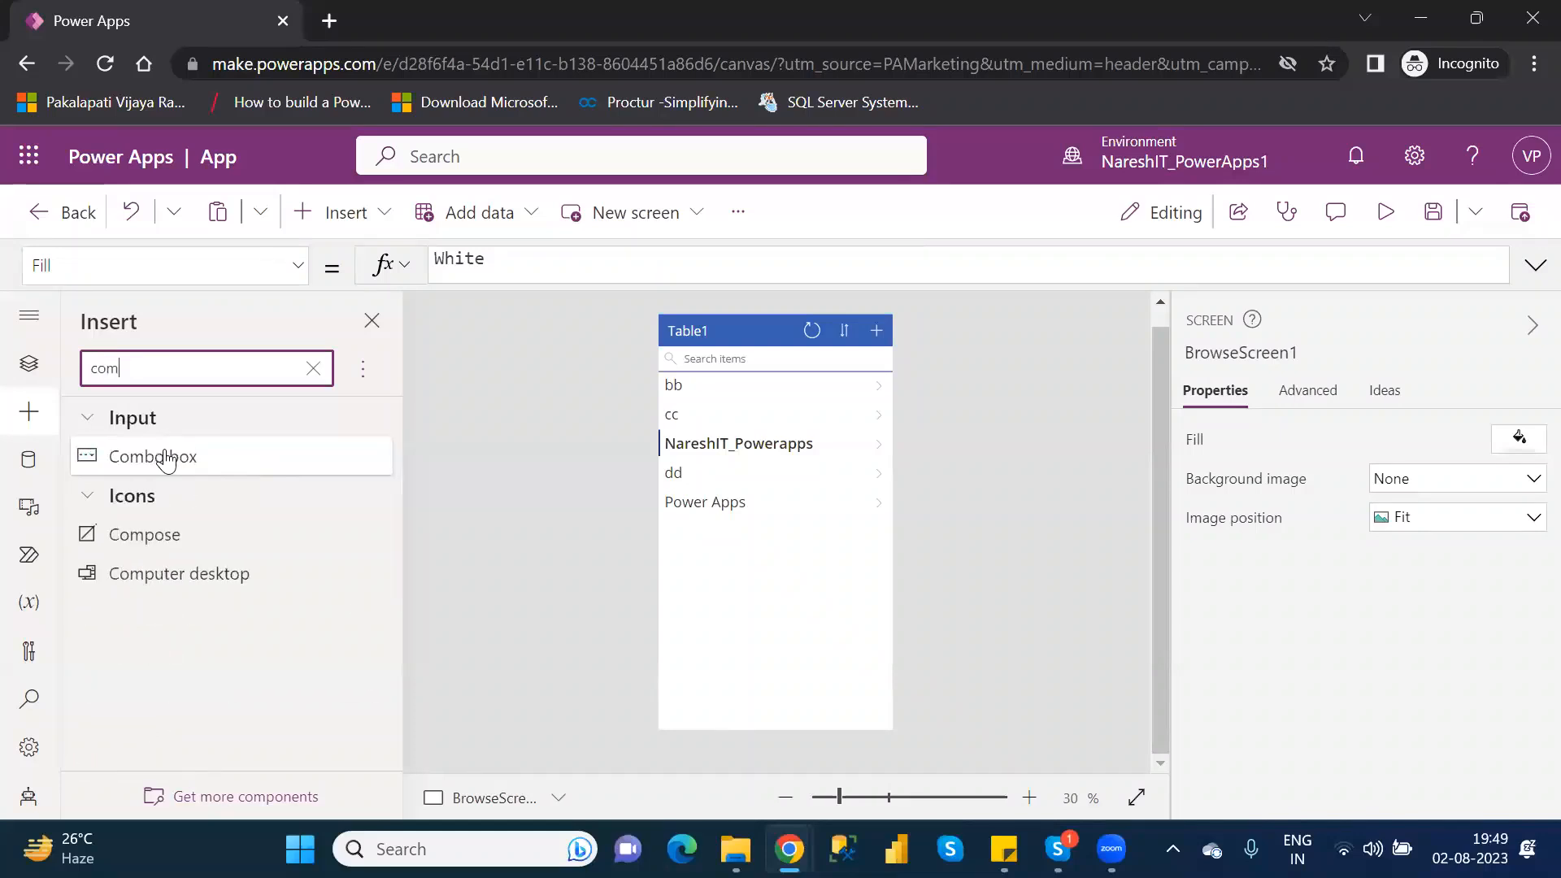
pyautogui.click(313, 374)
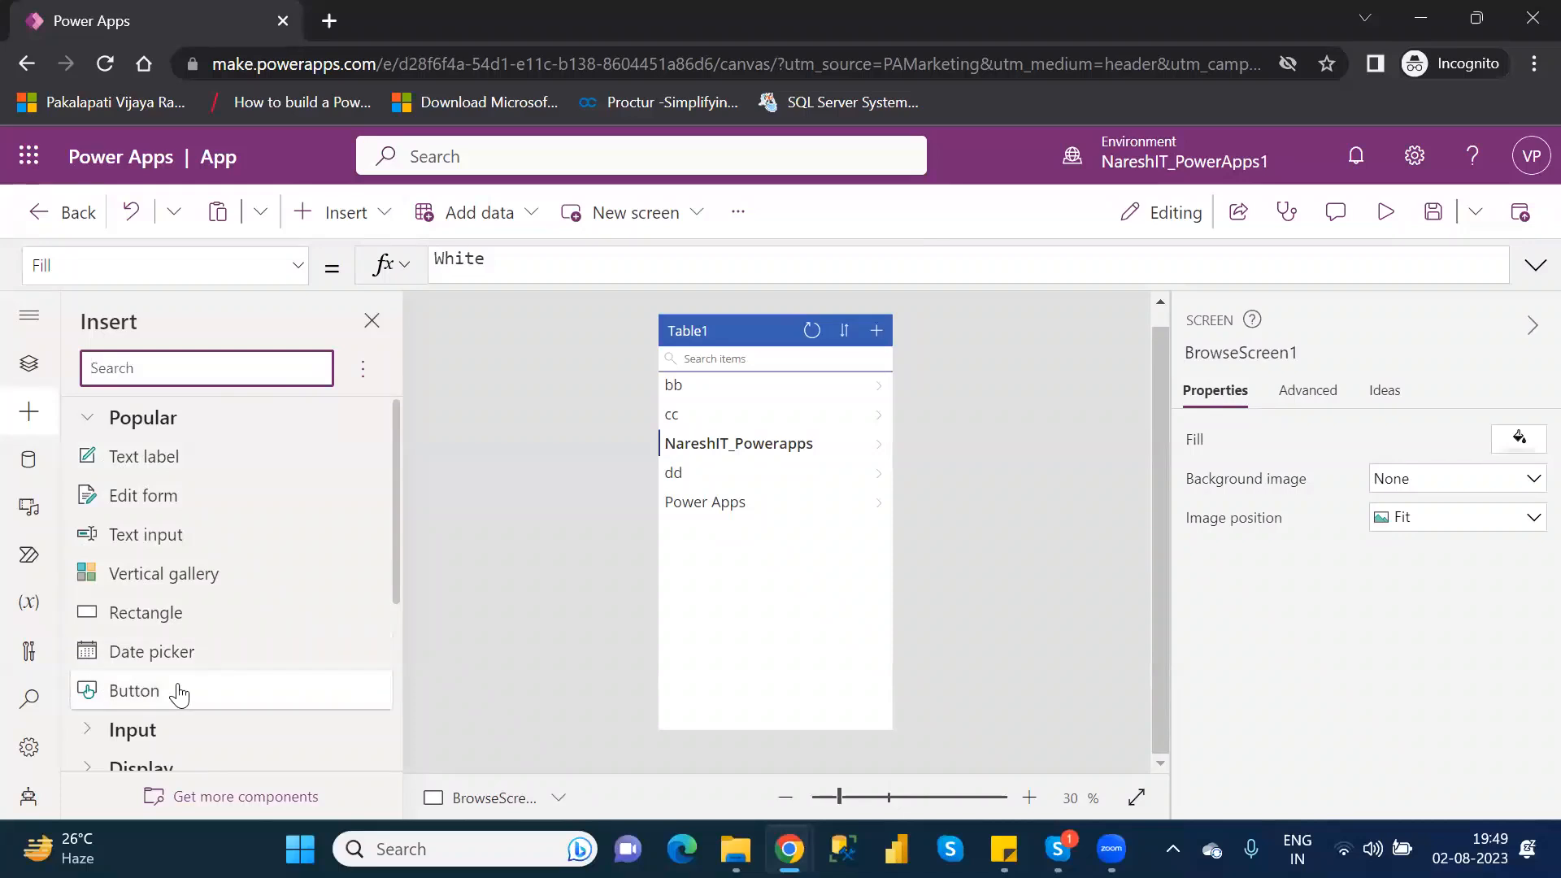
# Collapse the Popular controls and examine the controls in the Input and Display categories
pyautogui.click(89, 420)
pyautogui.click(90, 461)
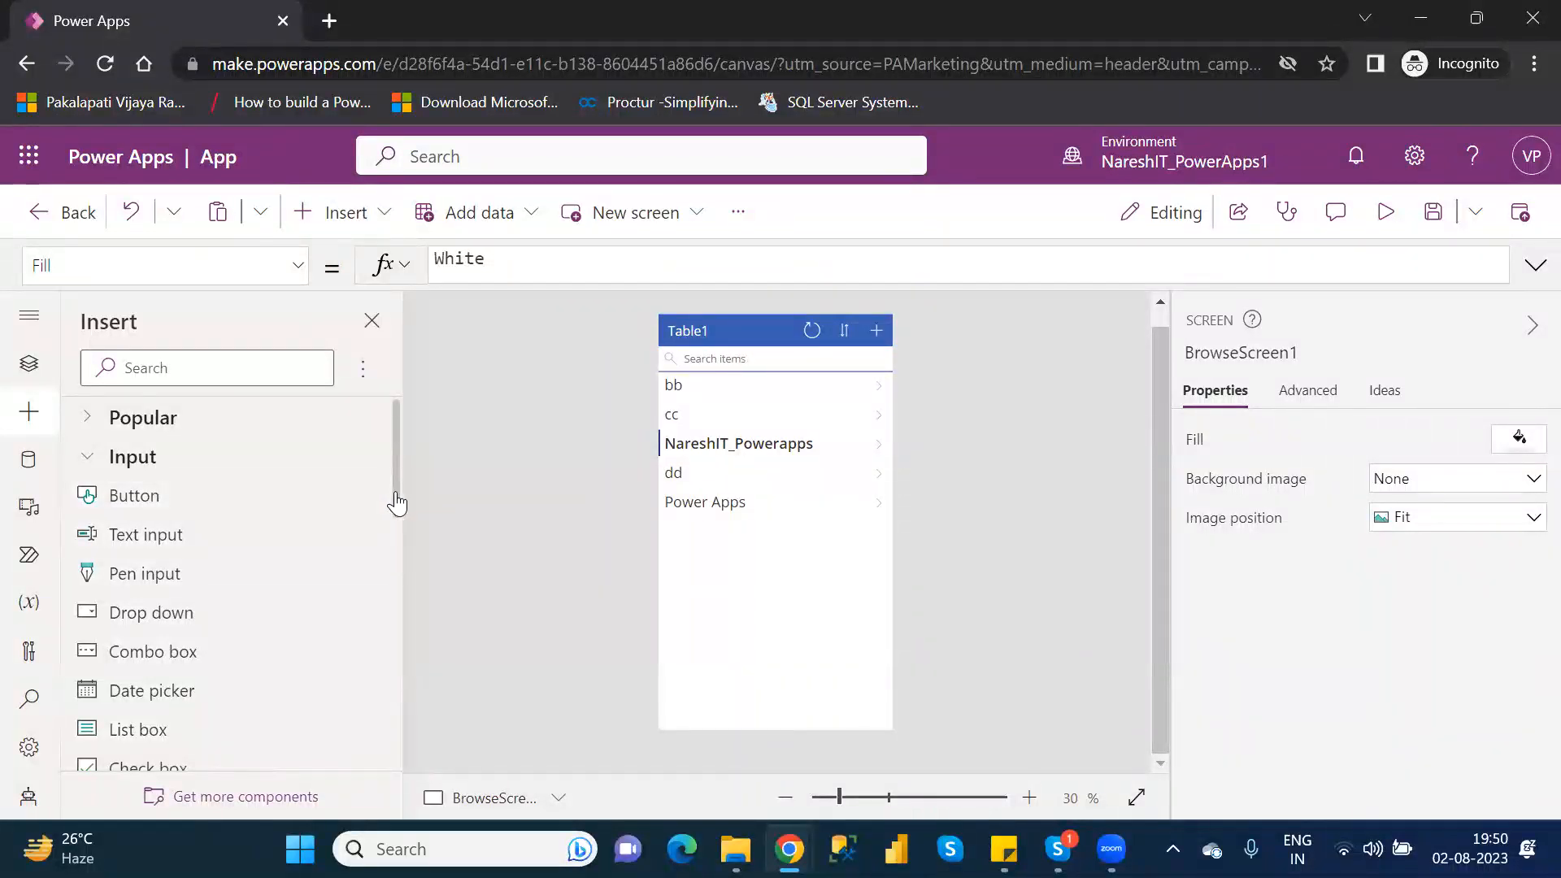
pyautogui.moveTo(397, 503); pyautogui.dragTo(397, 574)
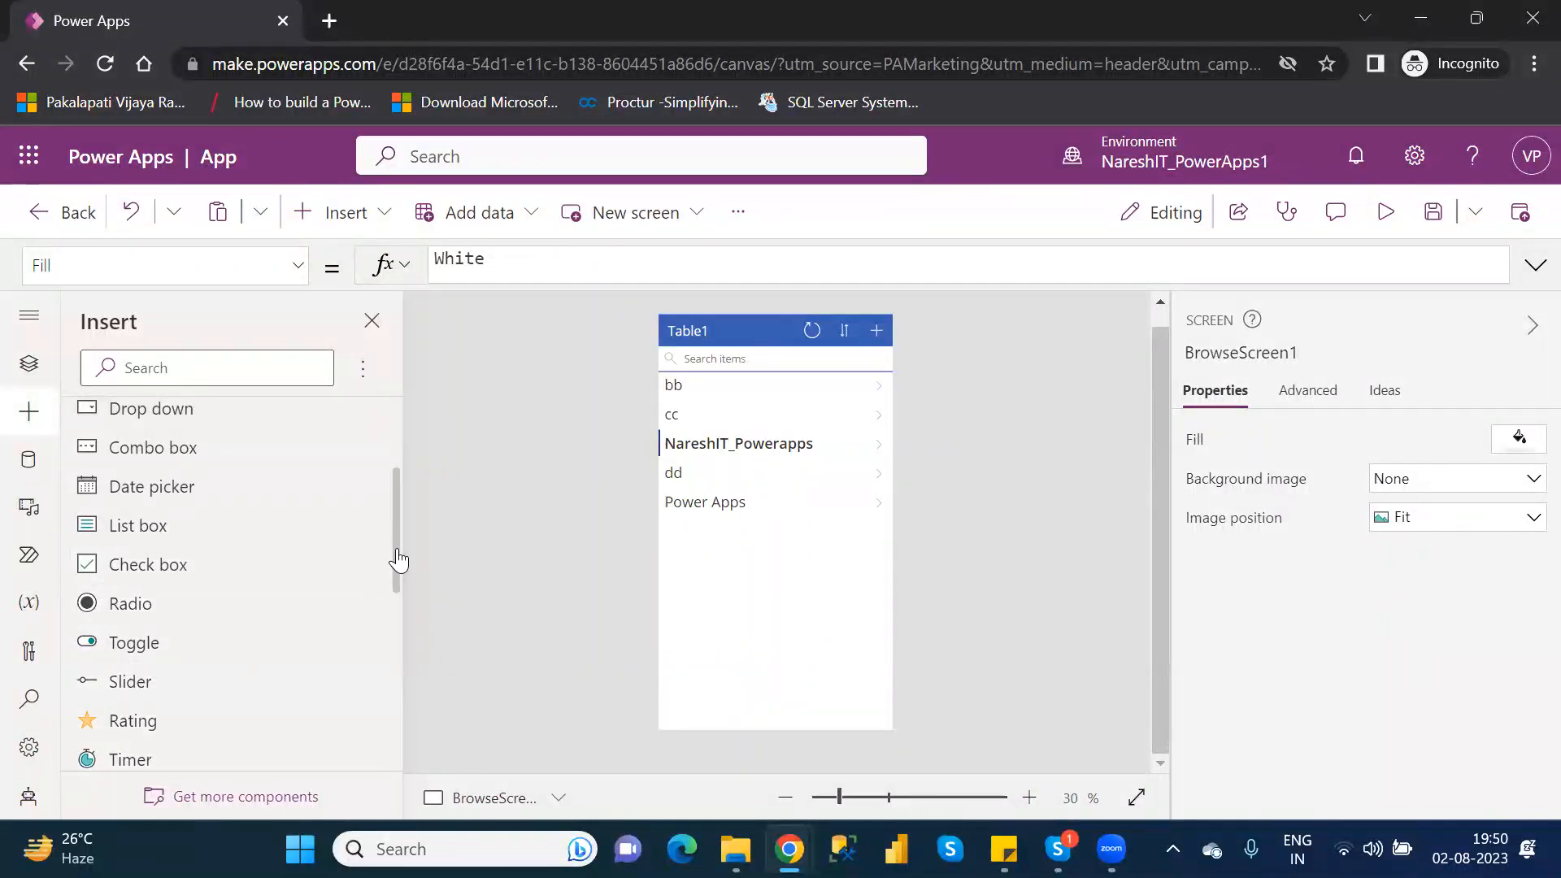
pyautogui.scroll(2, 399, 529)
pyautogui.scroll(1, 404, 460)
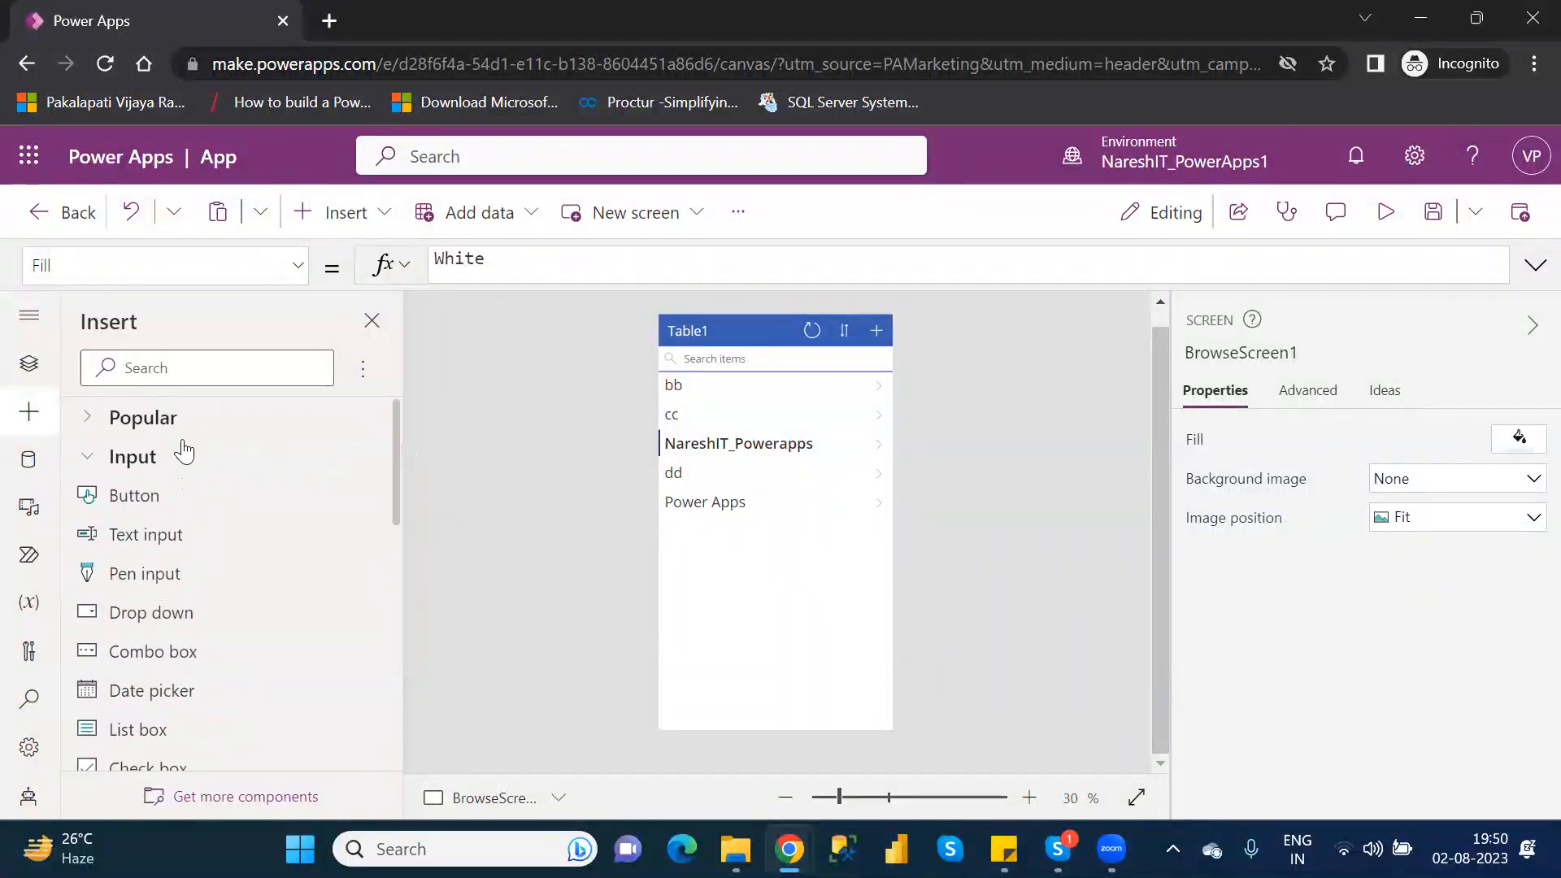
pyautogui.click(89, 463)
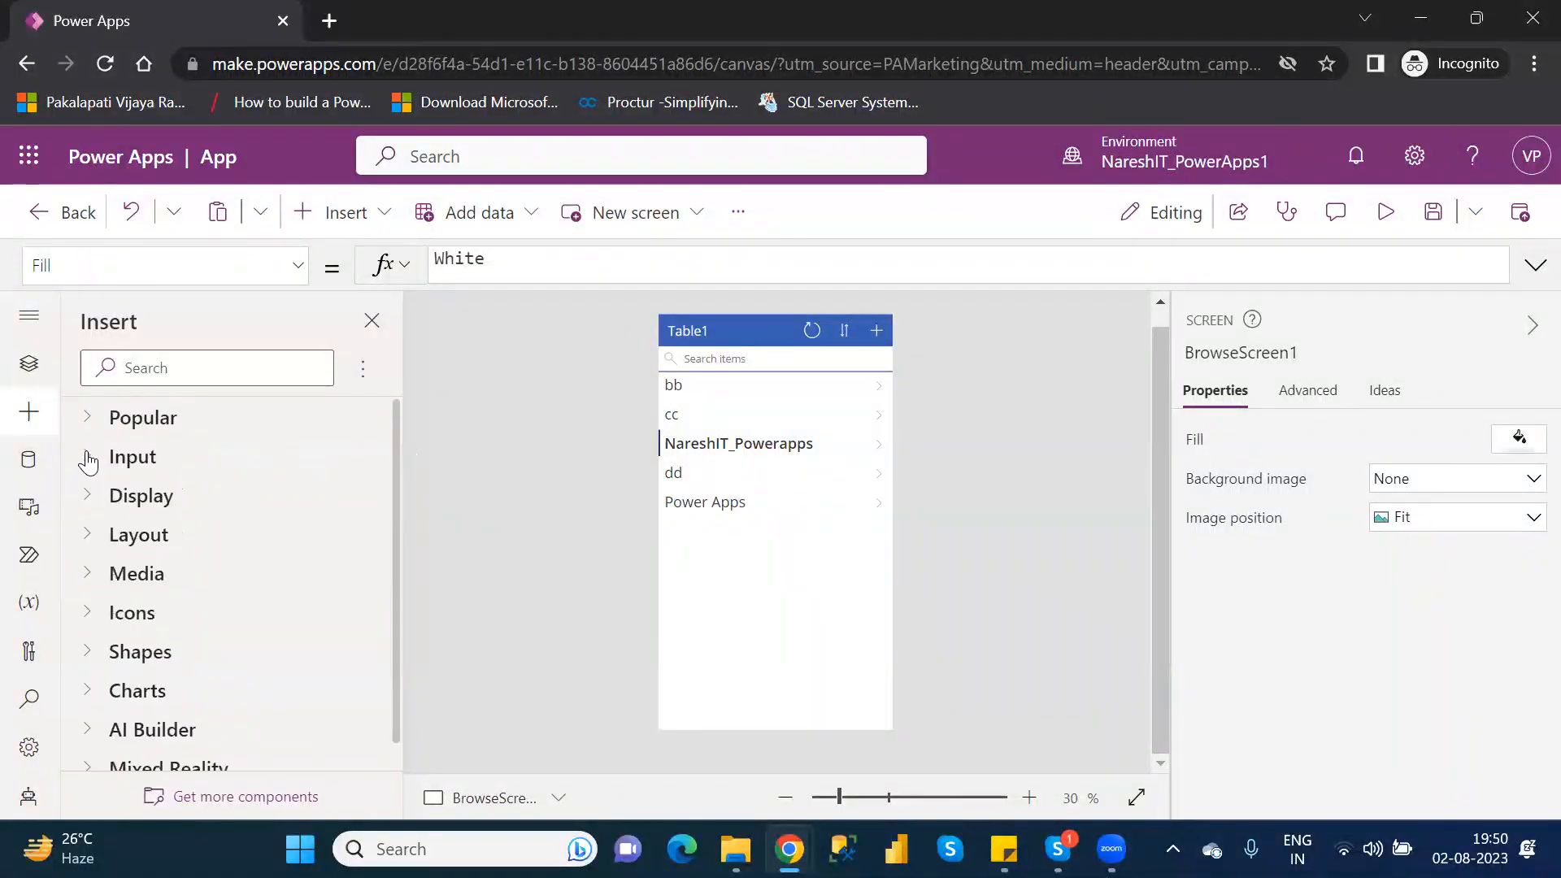
pyautogui.click(92, 497)
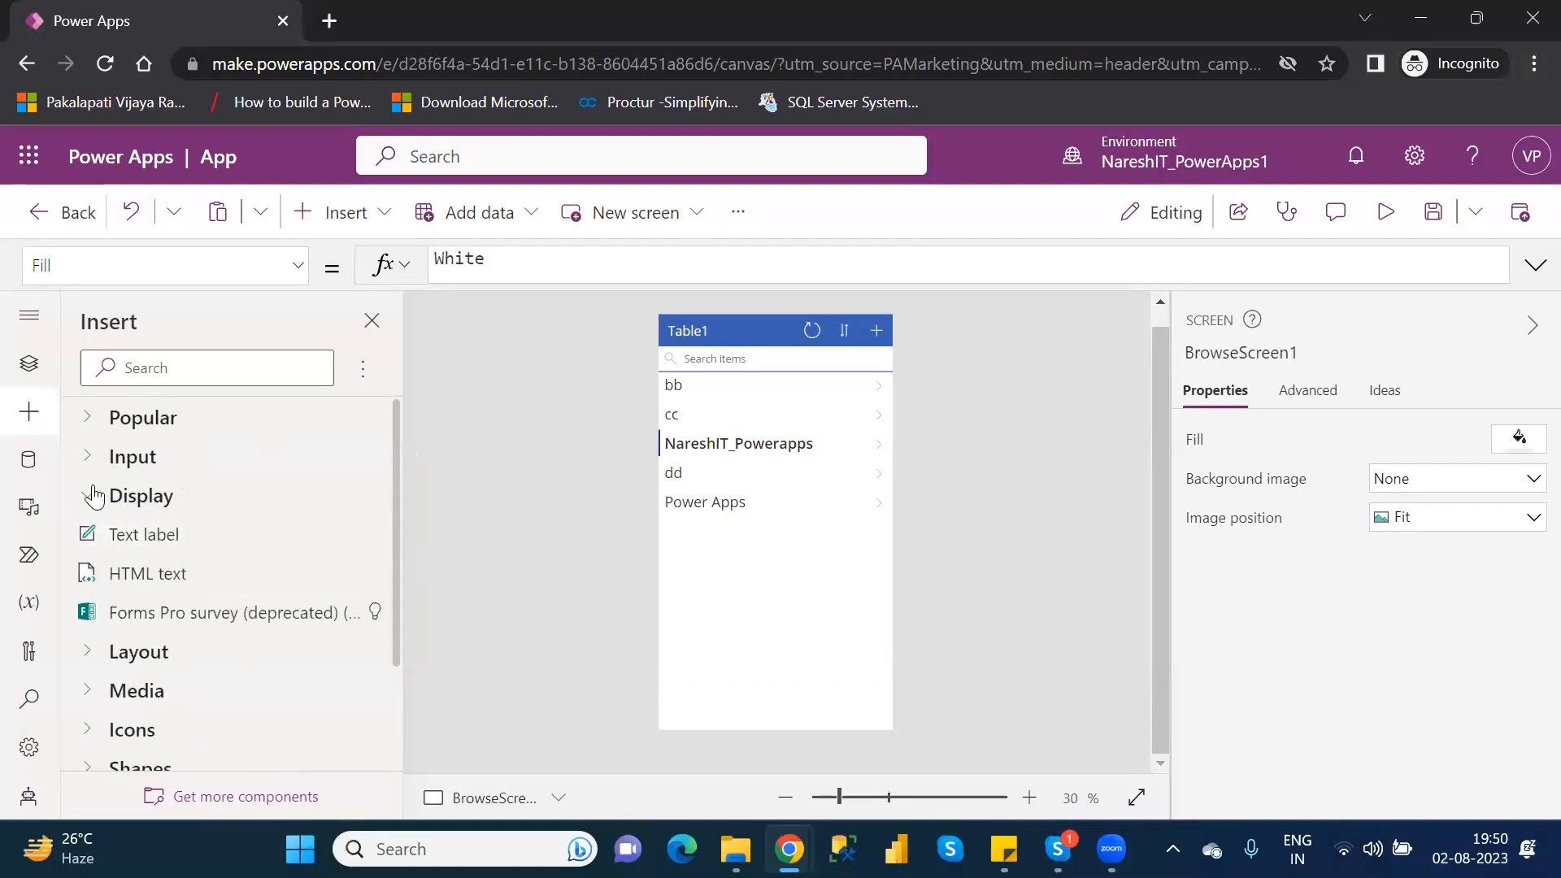
# Collapse the Display controls and examine the app's data sources, including the full list of available connectors, without adding one
pyautogui.click(94, 495)
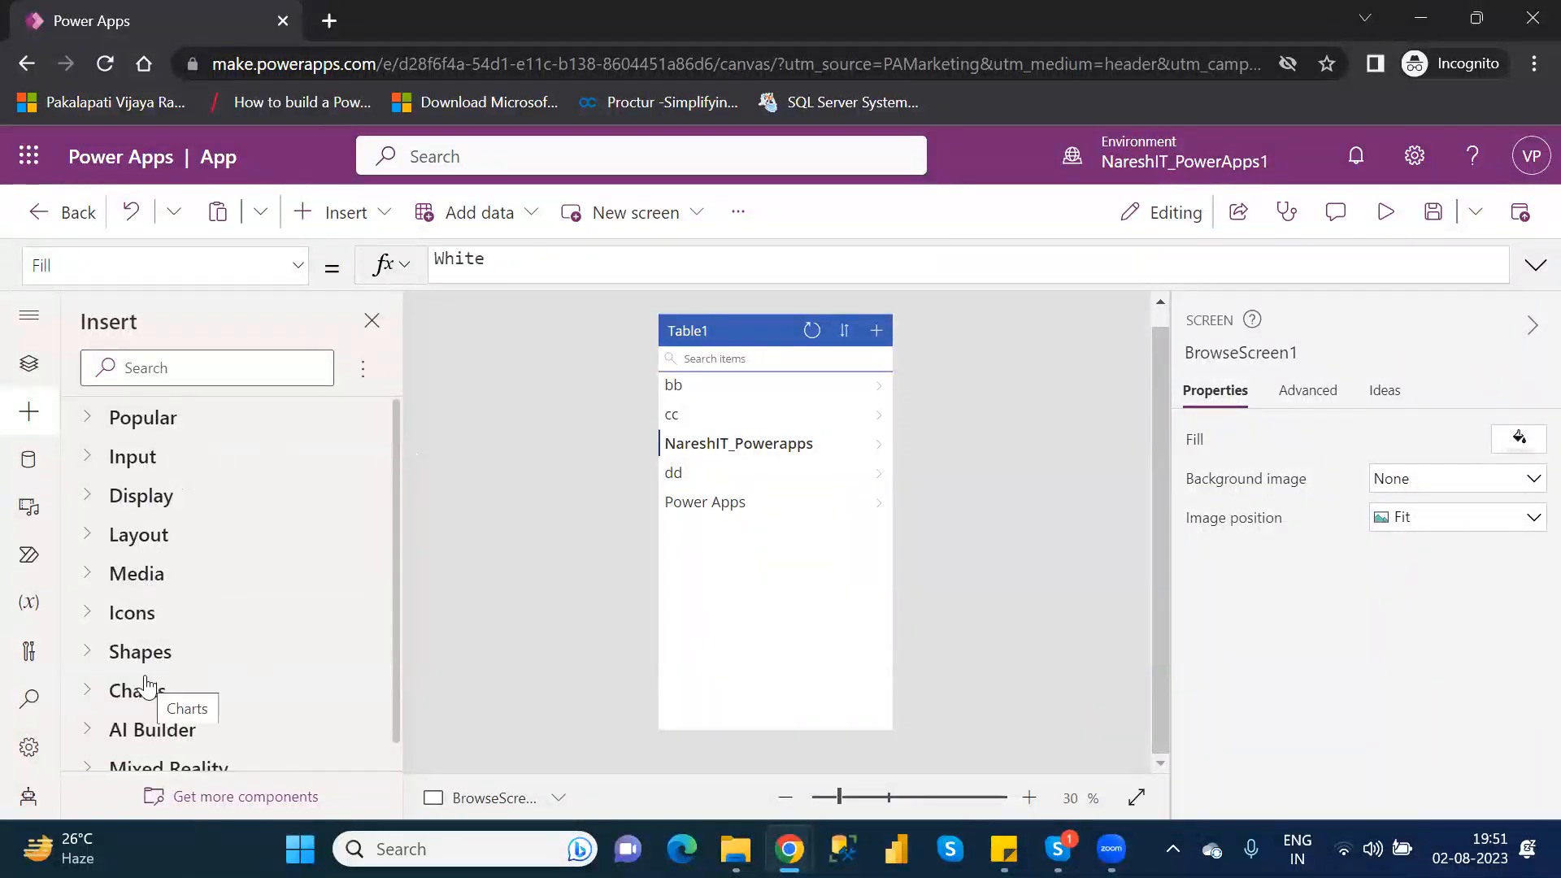
pyautogui.click(29, 462)
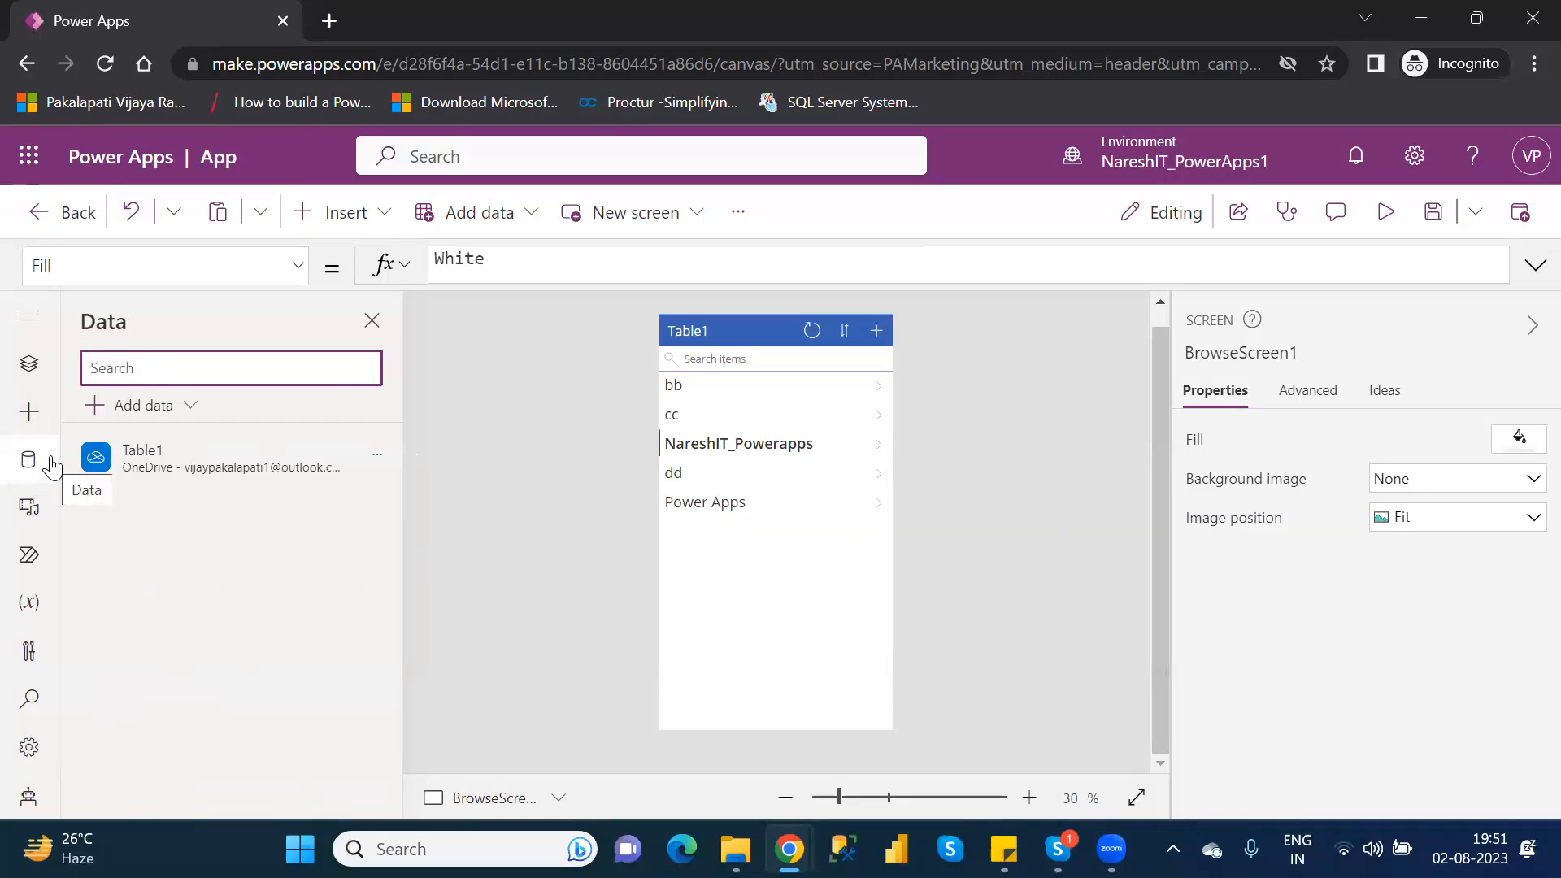
pyautogui.click(180, 414)
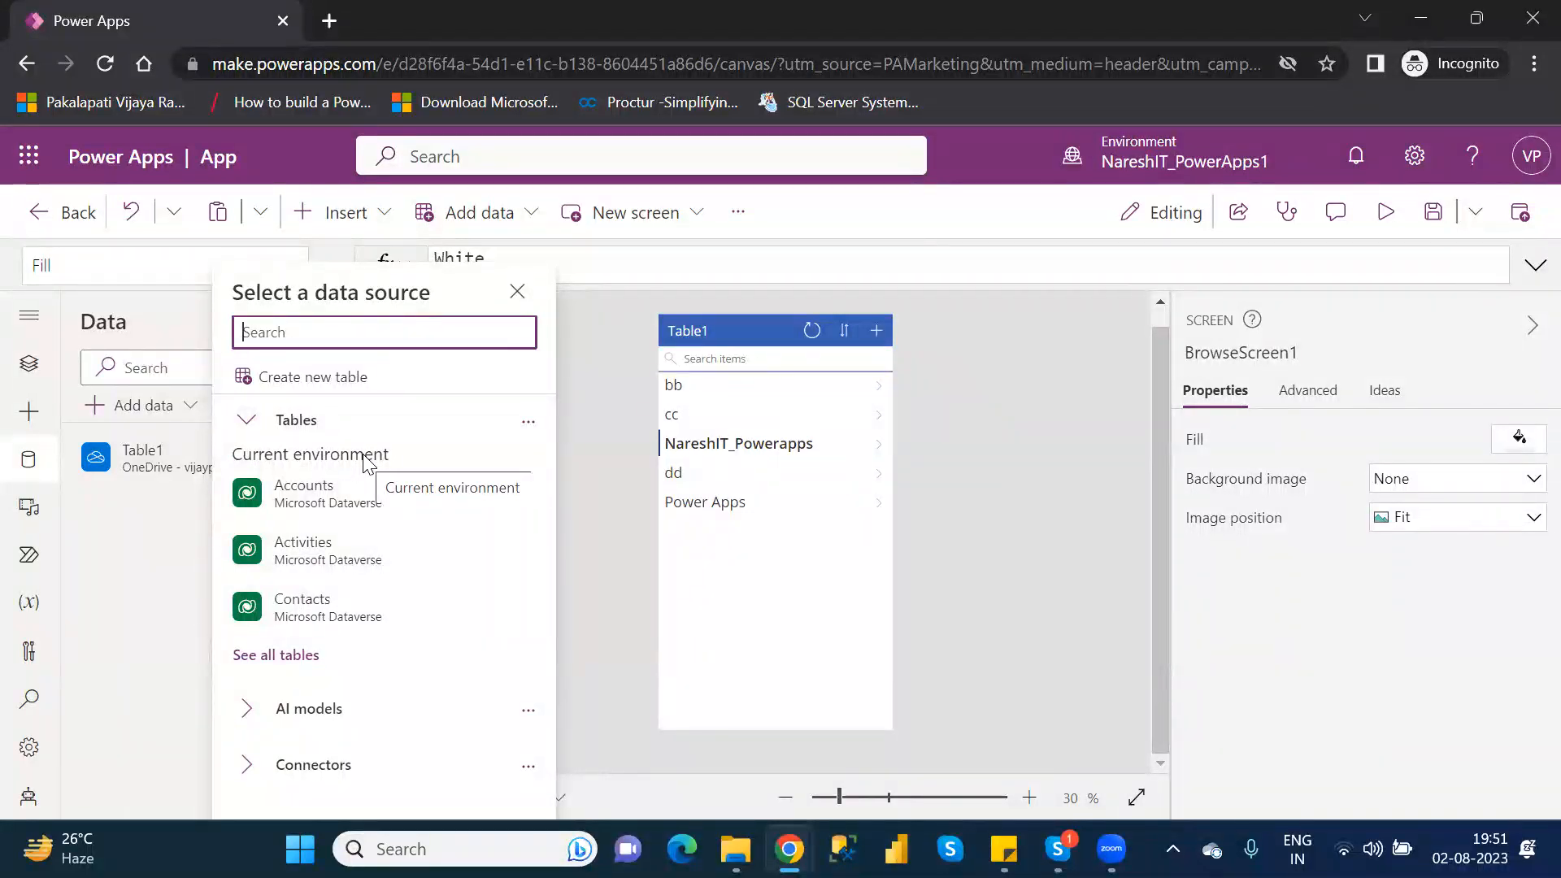
pyautogui.click(248, 421)
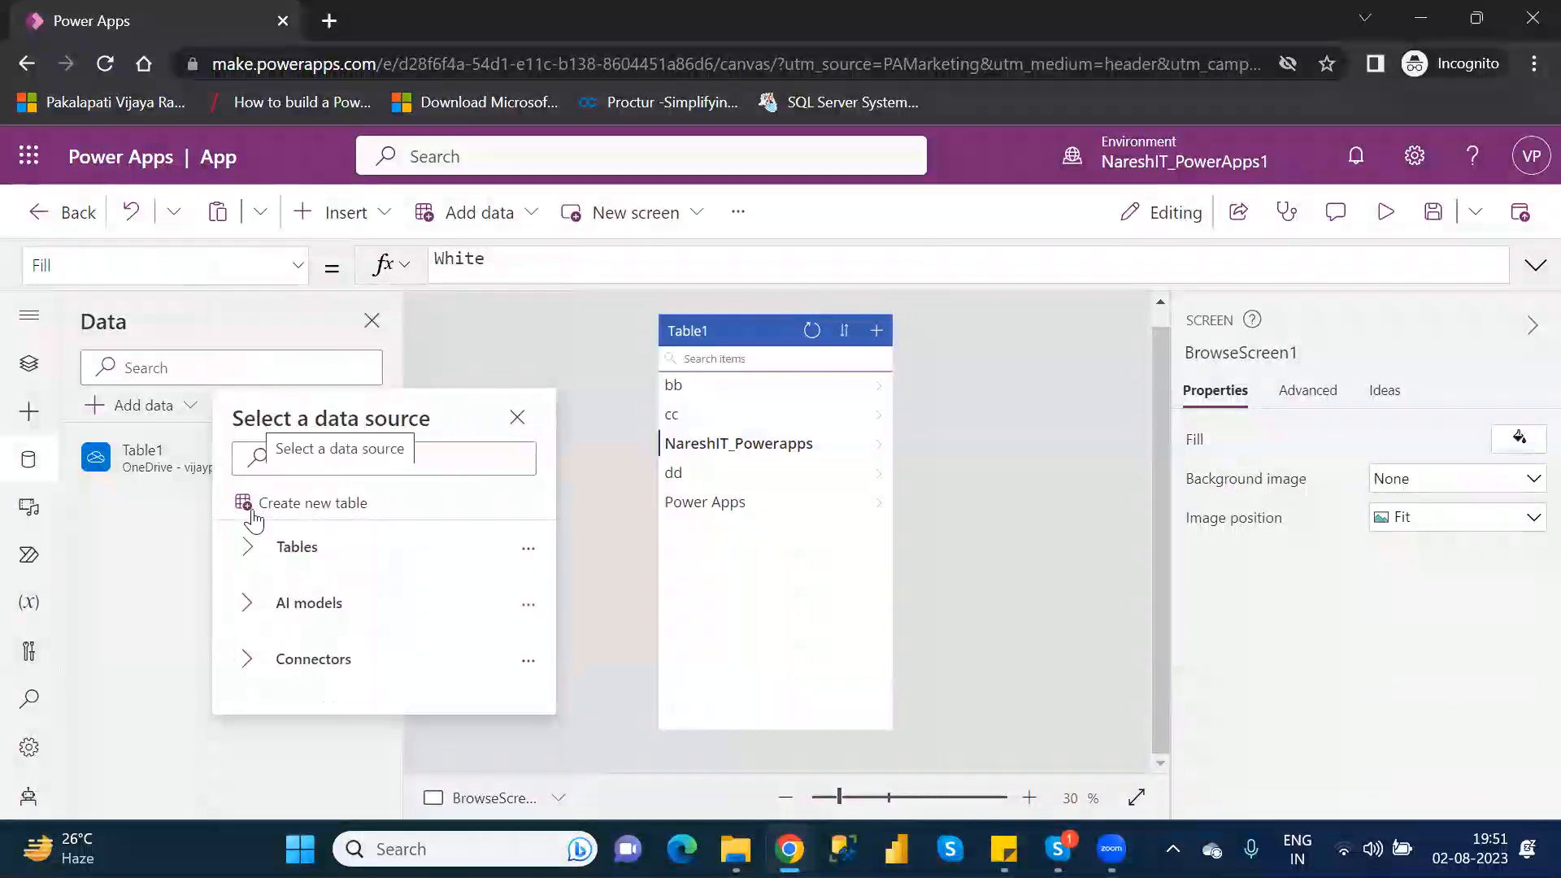
pyautogui.click(250, 660)
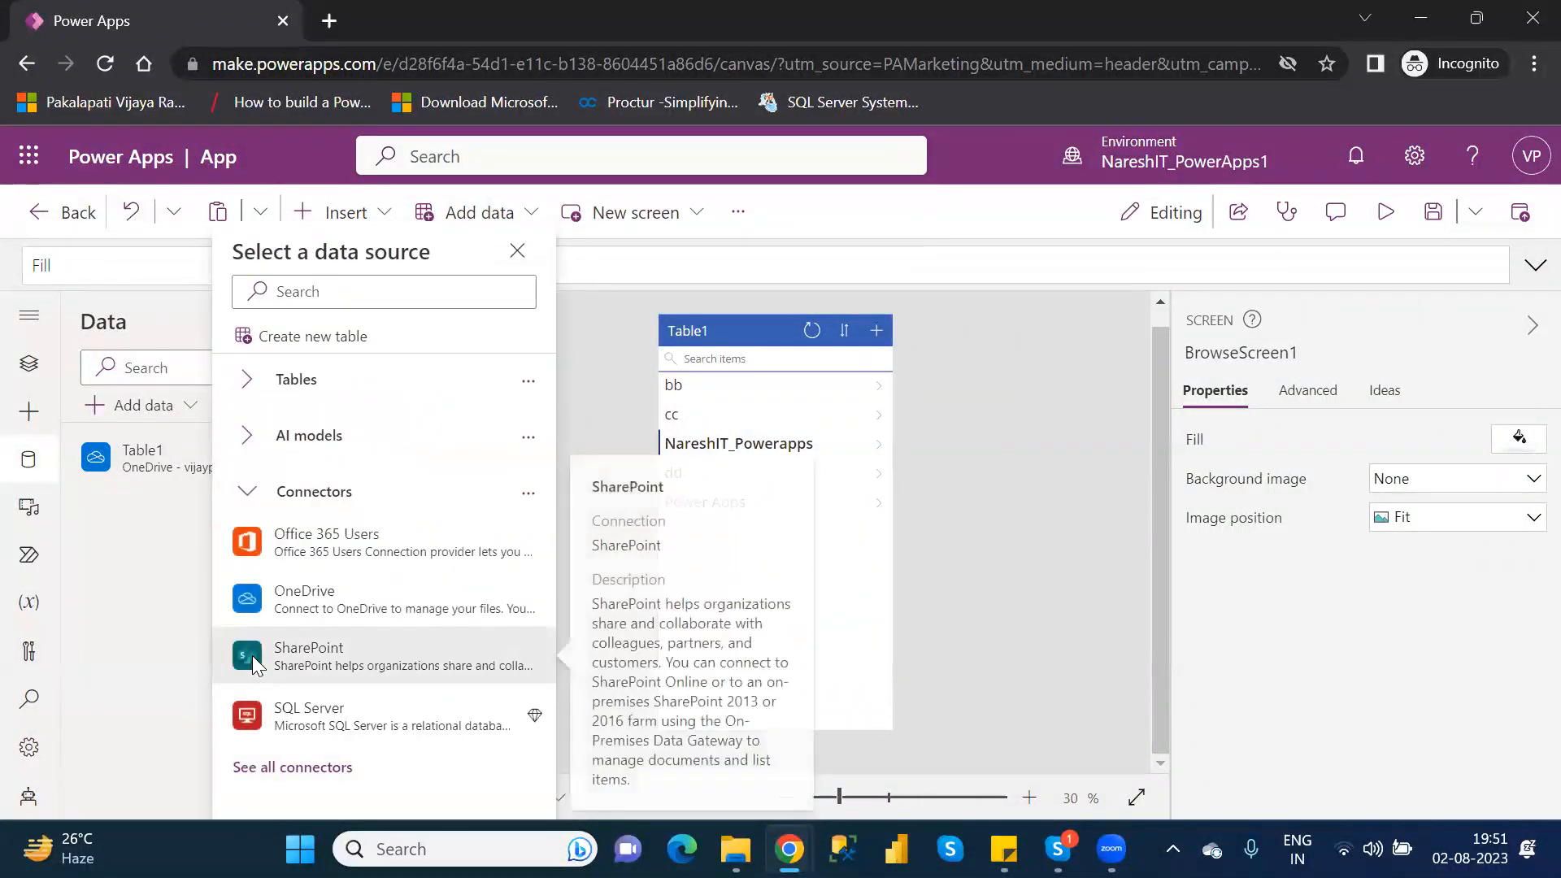
pyautogui.click(299, 768)
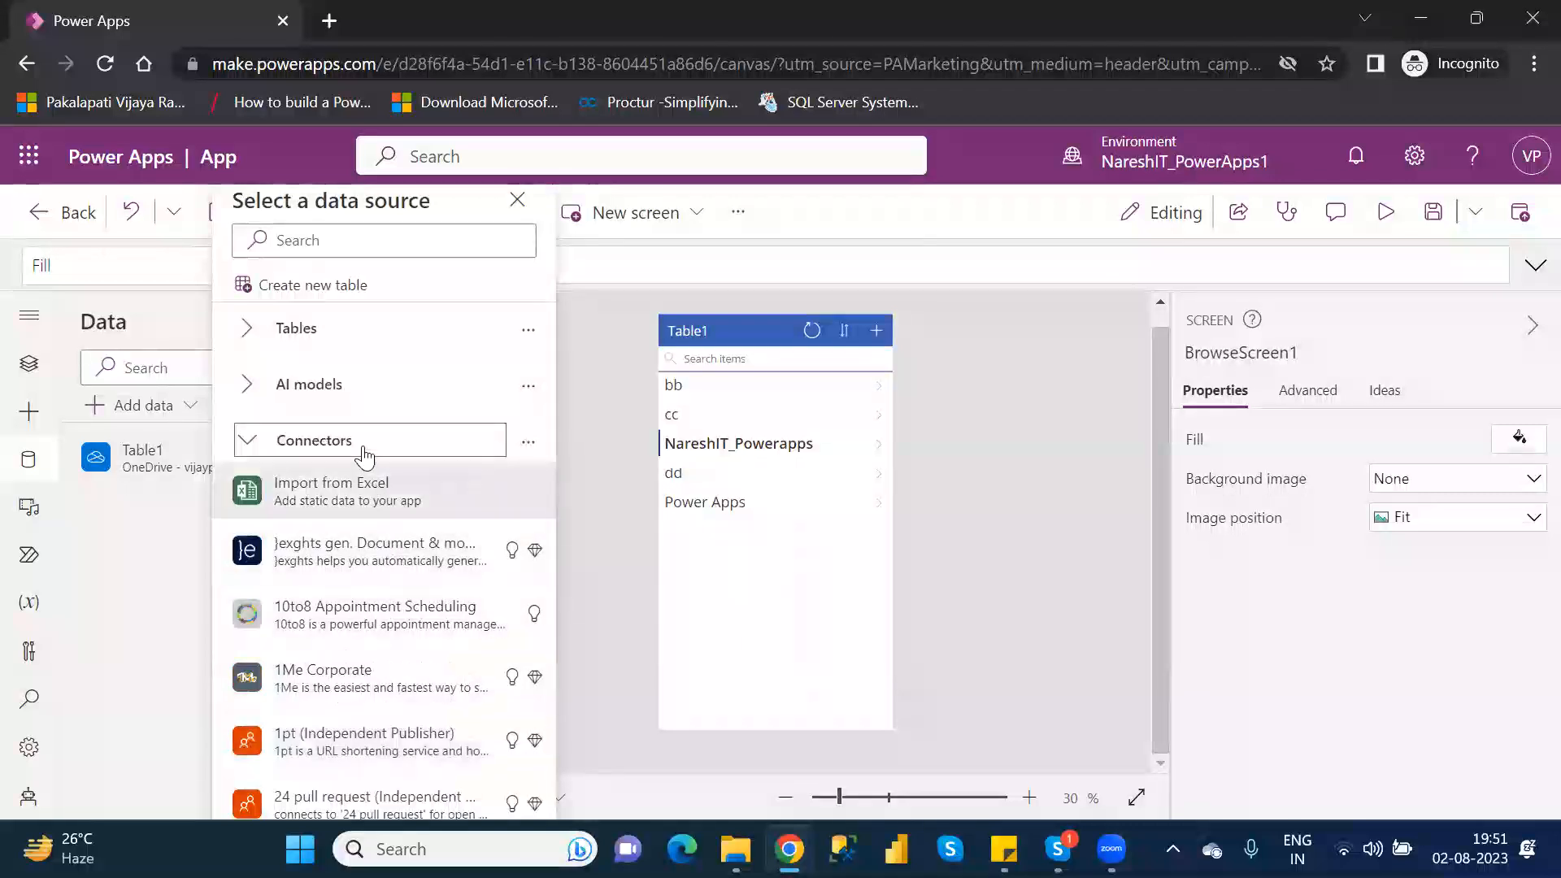
pyautogui.moveTo(545, 497)
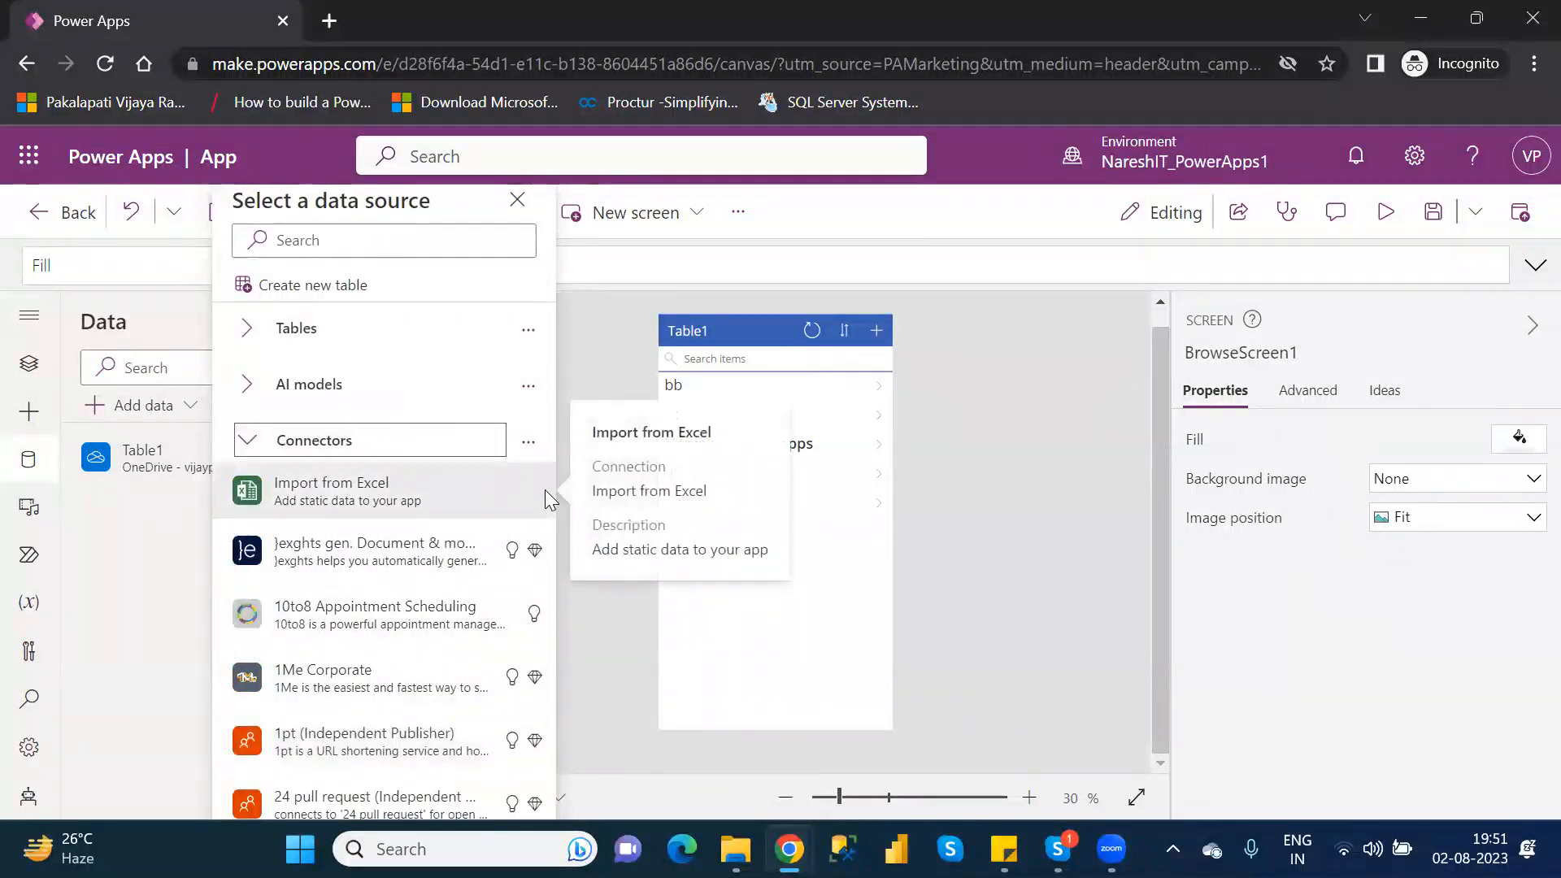
pyautogui.moveTo(391, 792)
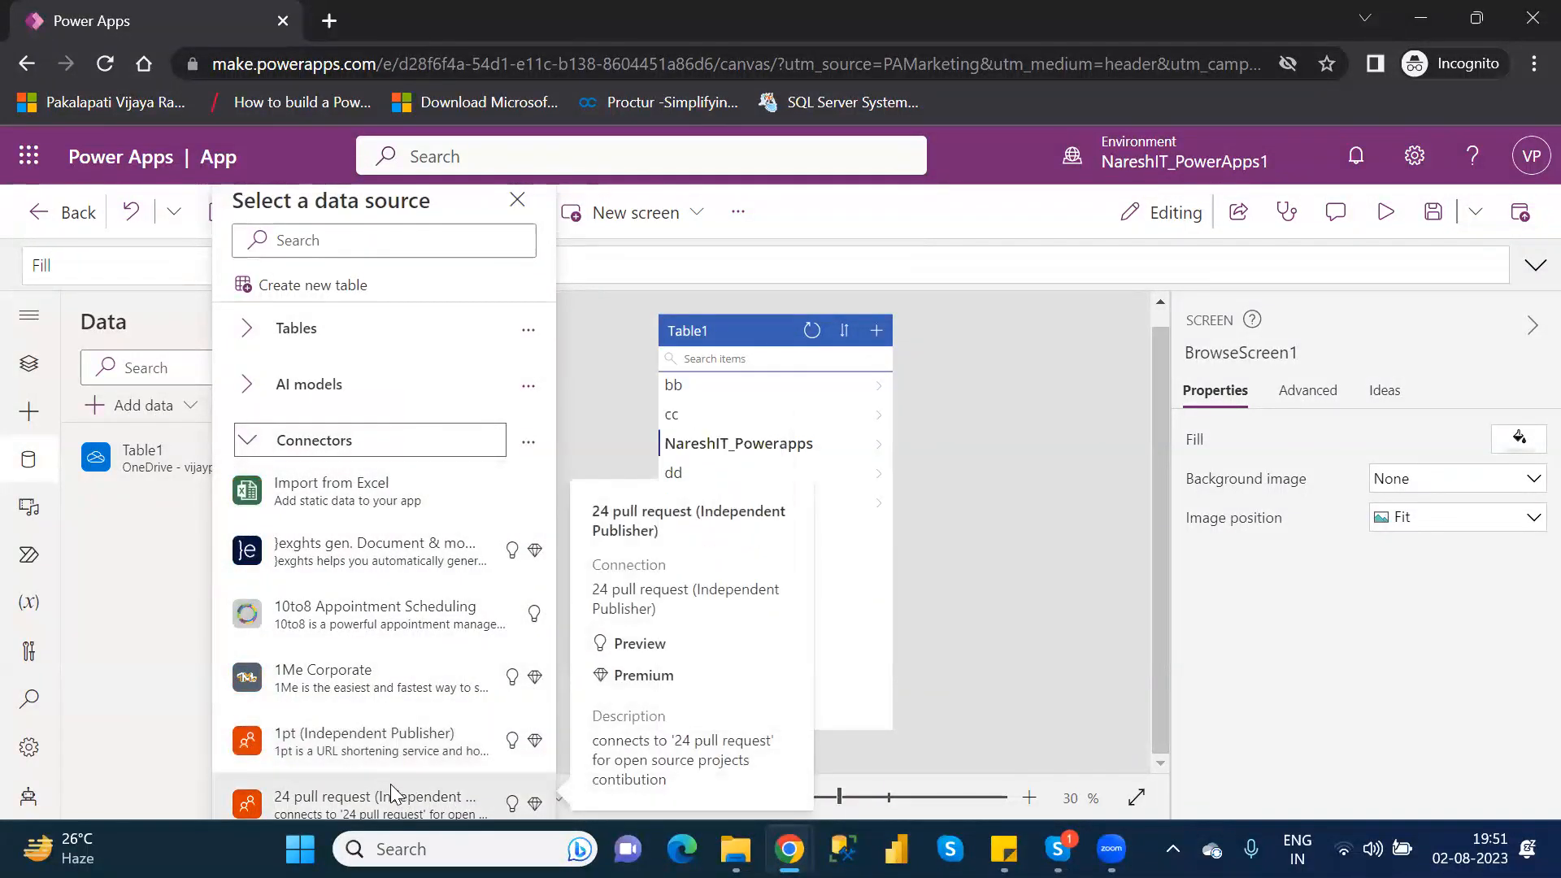
pyautogui.click(147, 559)
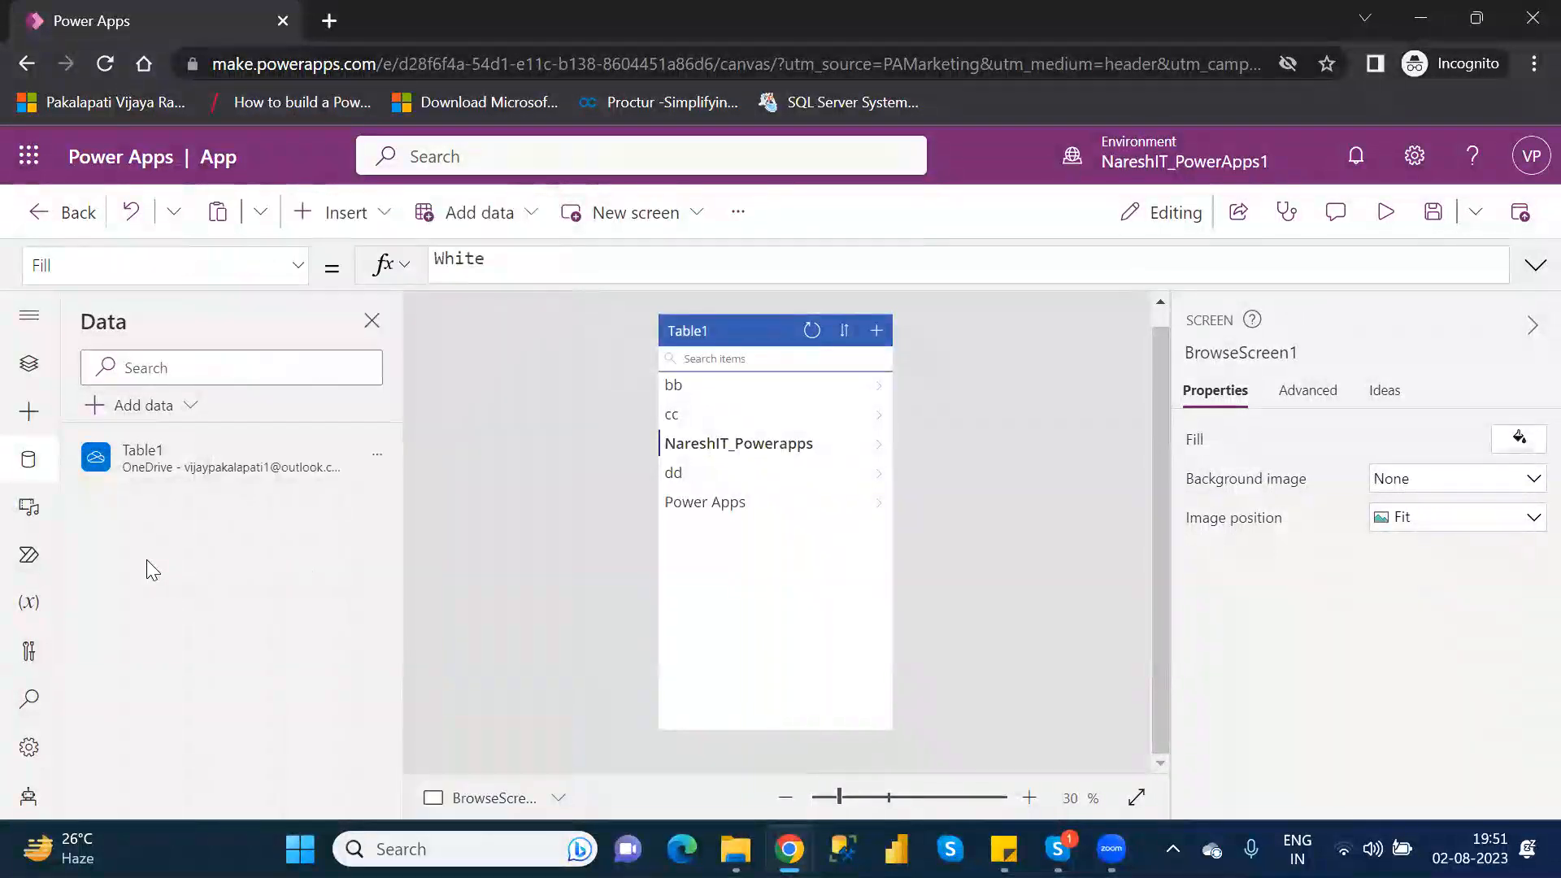
pyautogui.moveTo(163, 452)
# Examine the app's media, variables, advanced tools and find-and-replace features, dismissing the introduction to variables and collections
pyautogui.click(31, 509)
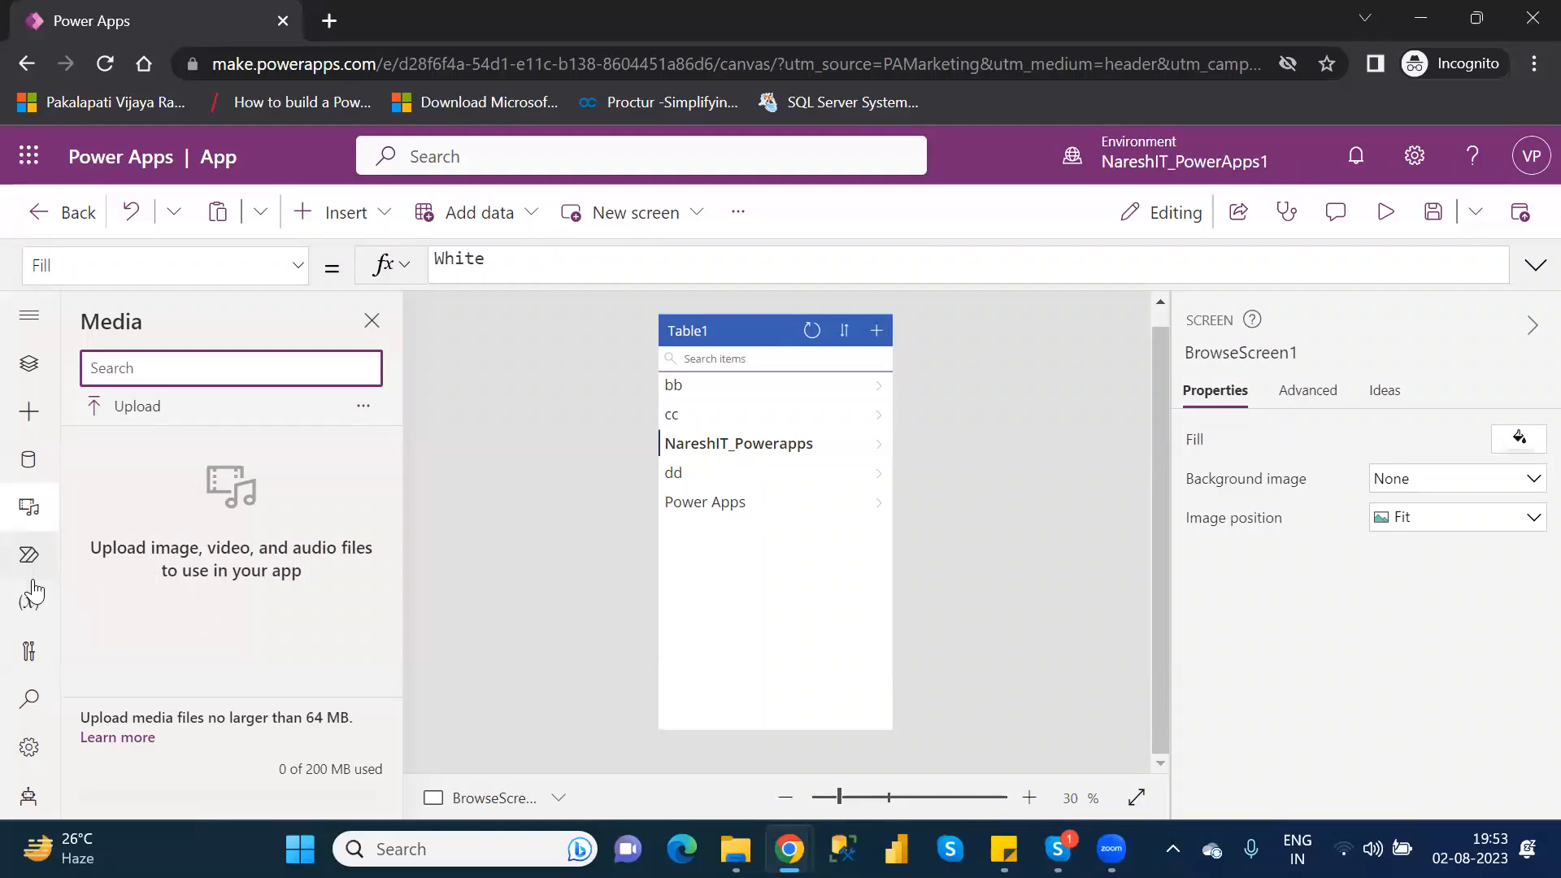
pyautogui.click(31, 606)
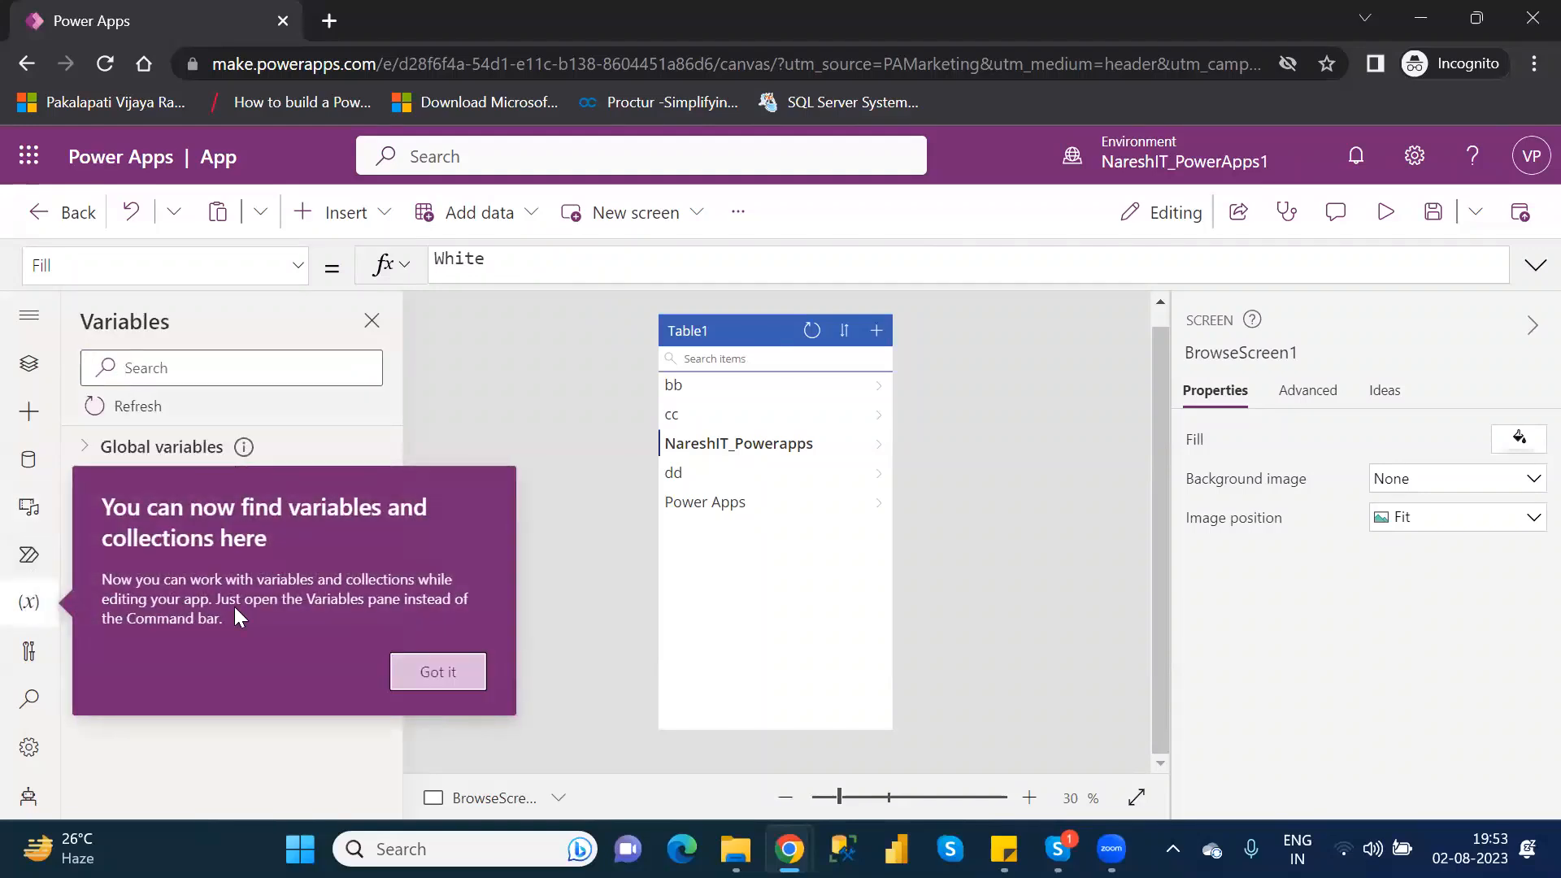
pyautogui.click(437, 672)
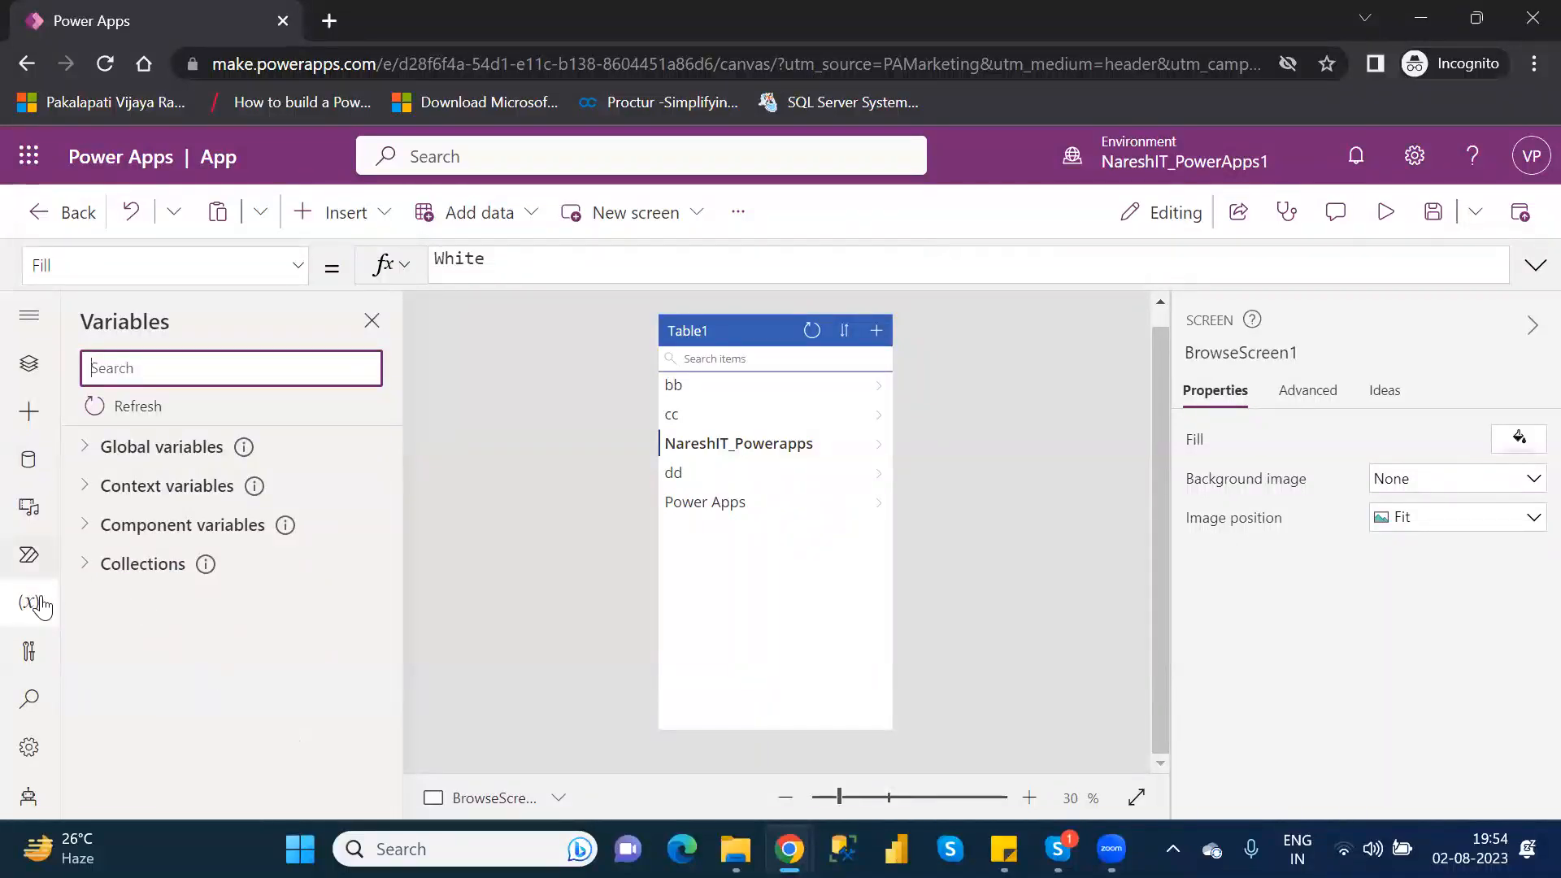
pyautogui.click(31, 653)
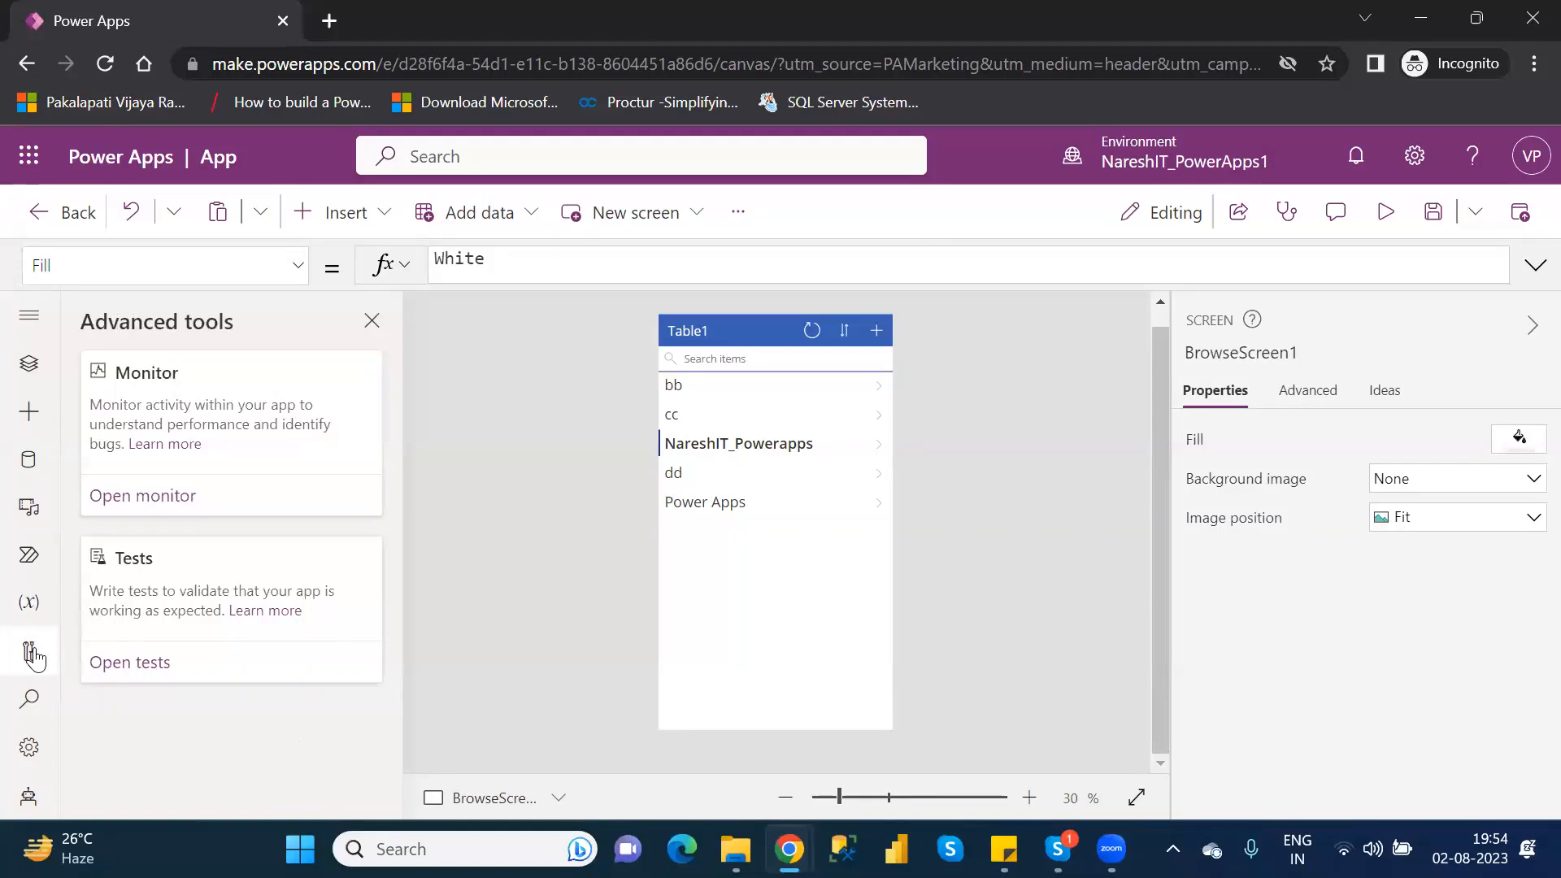
pyautogui.click(30, 701)
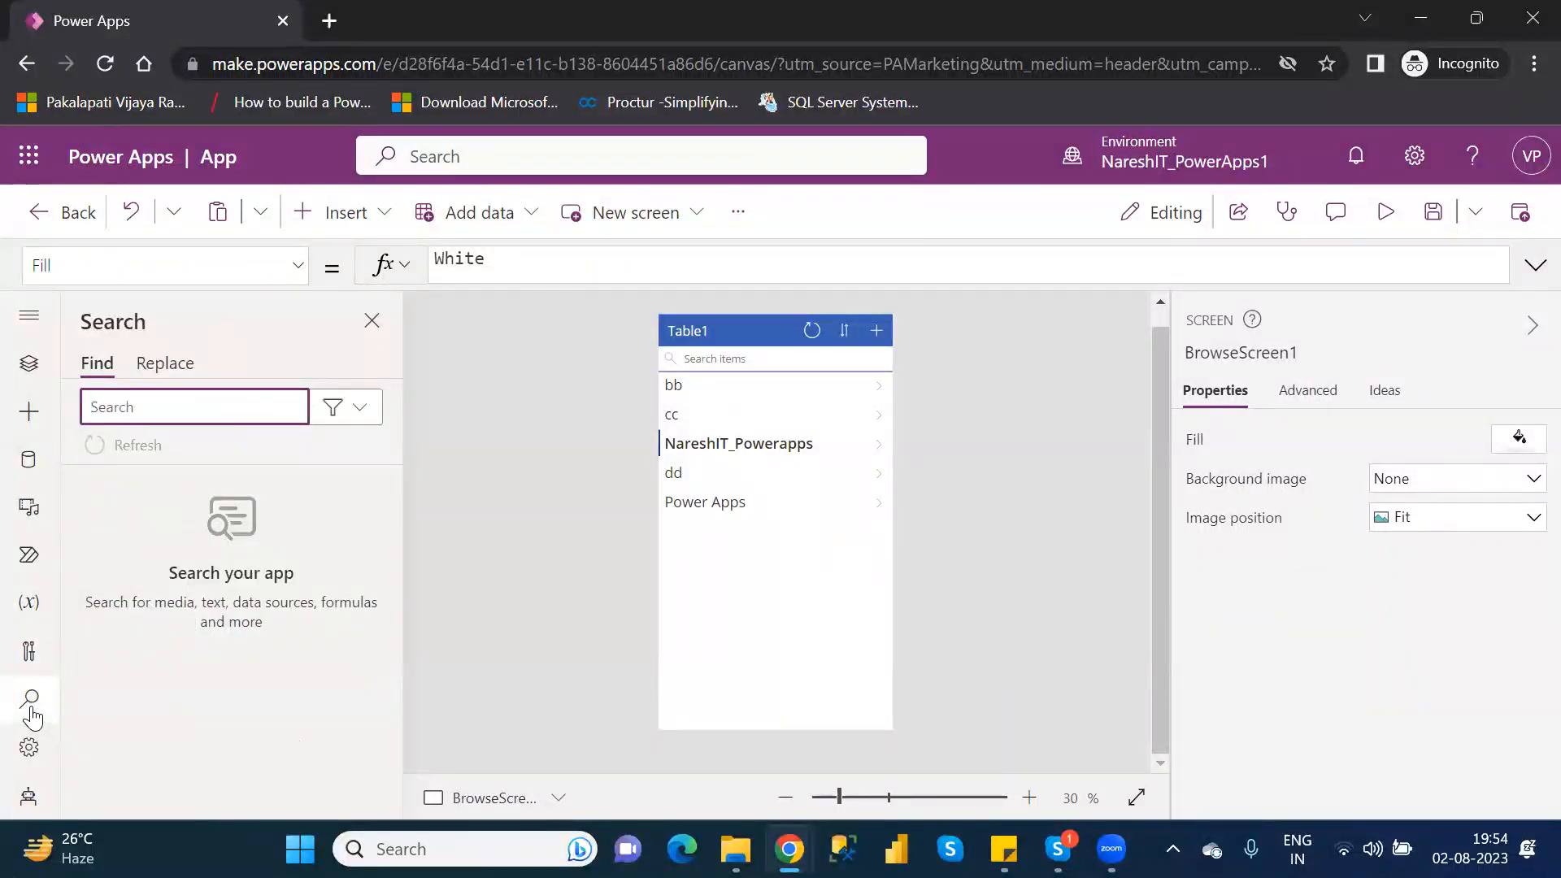
# Set the app's display orientation to Landscape in the app settings, apply the change and close the settings
pyautogui.click(30, 750)
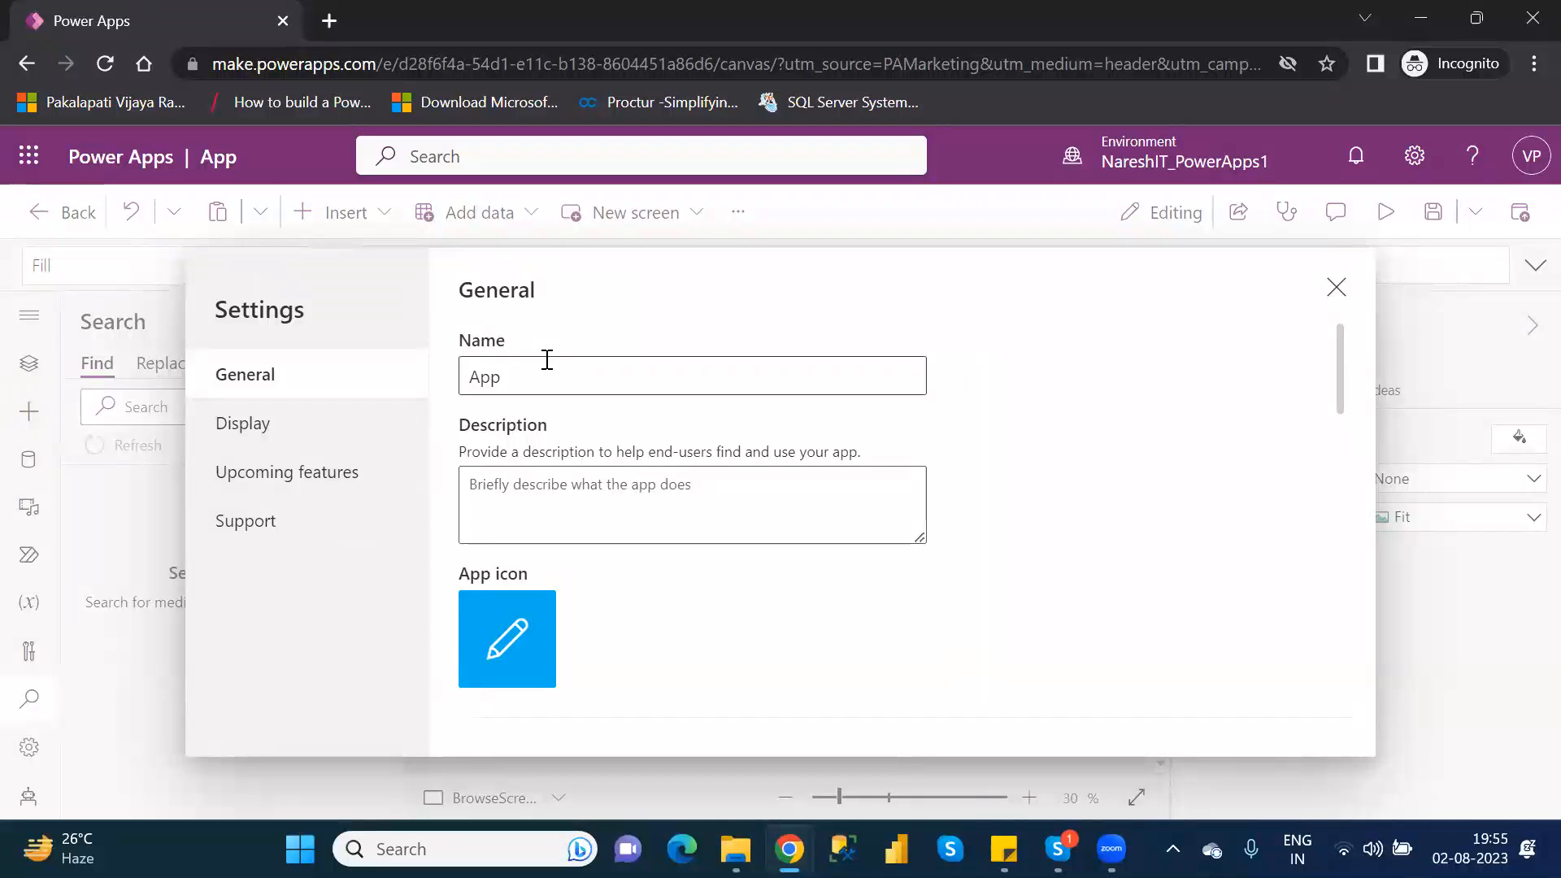
pyautogui.click(271, 439)
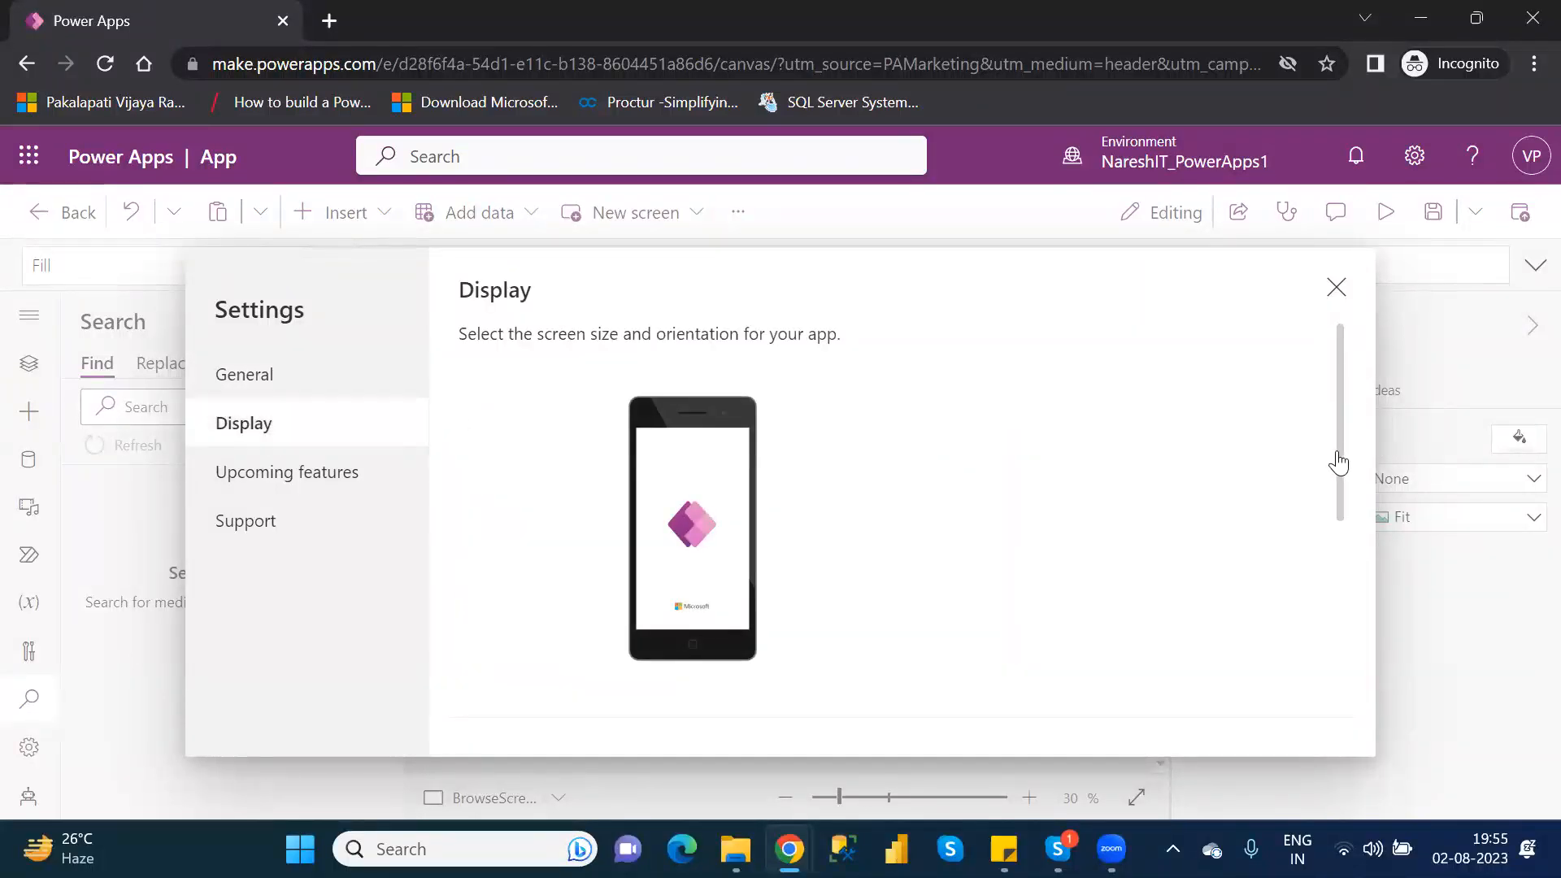
pyautogui.scroll(-5, 1337, 462)
pyautogui.scroll(1, 1359, 515)
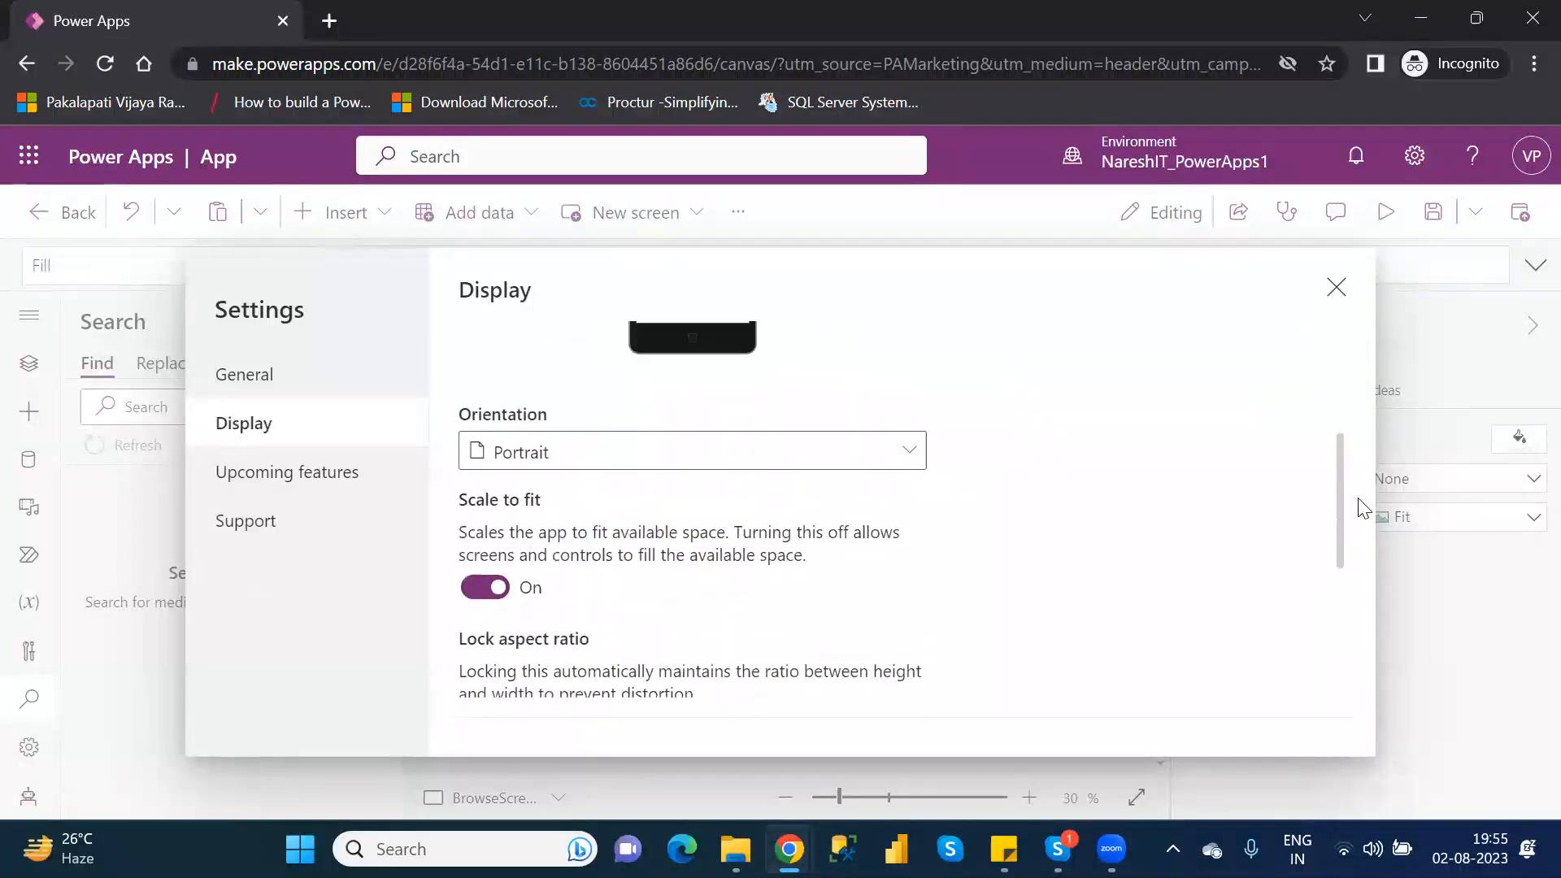
pyautogui.click(666, 461)
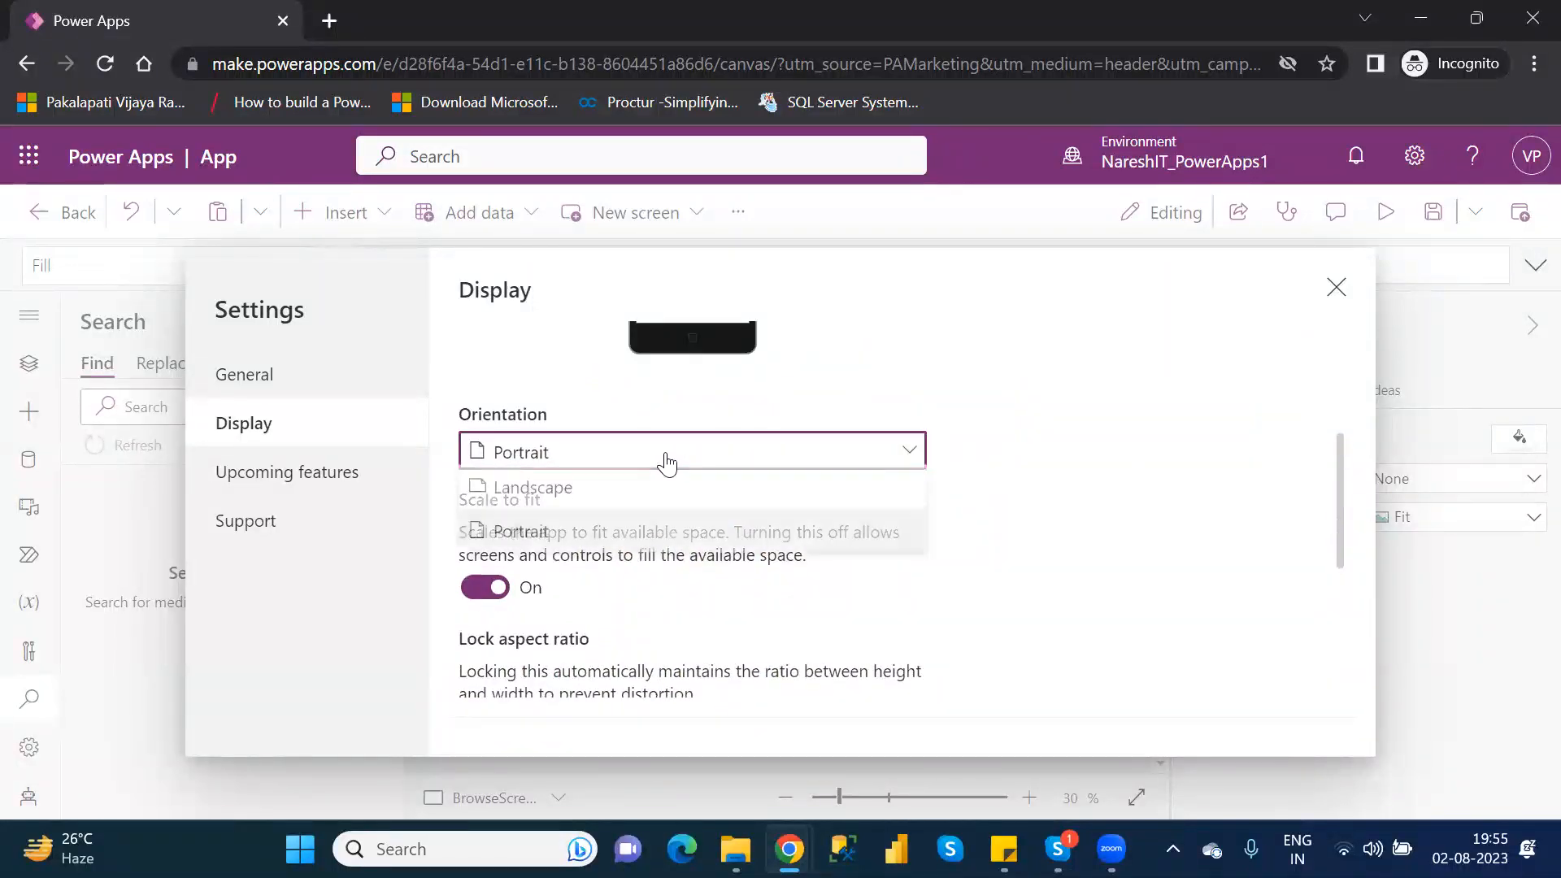
pyautogui.click(582, 491)
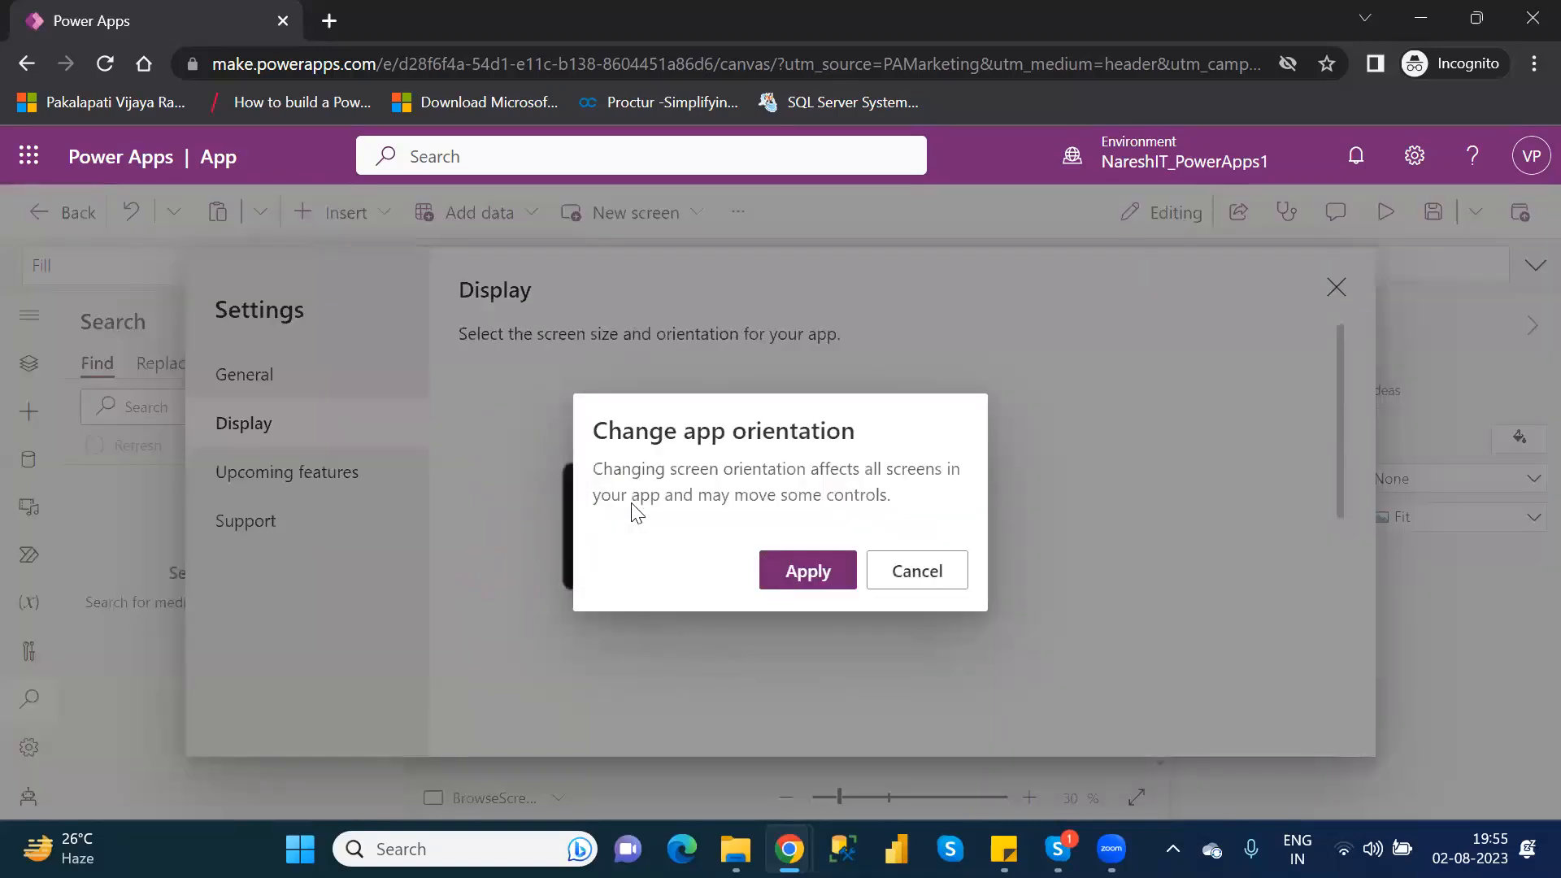
pyautogui.click(813, 569)
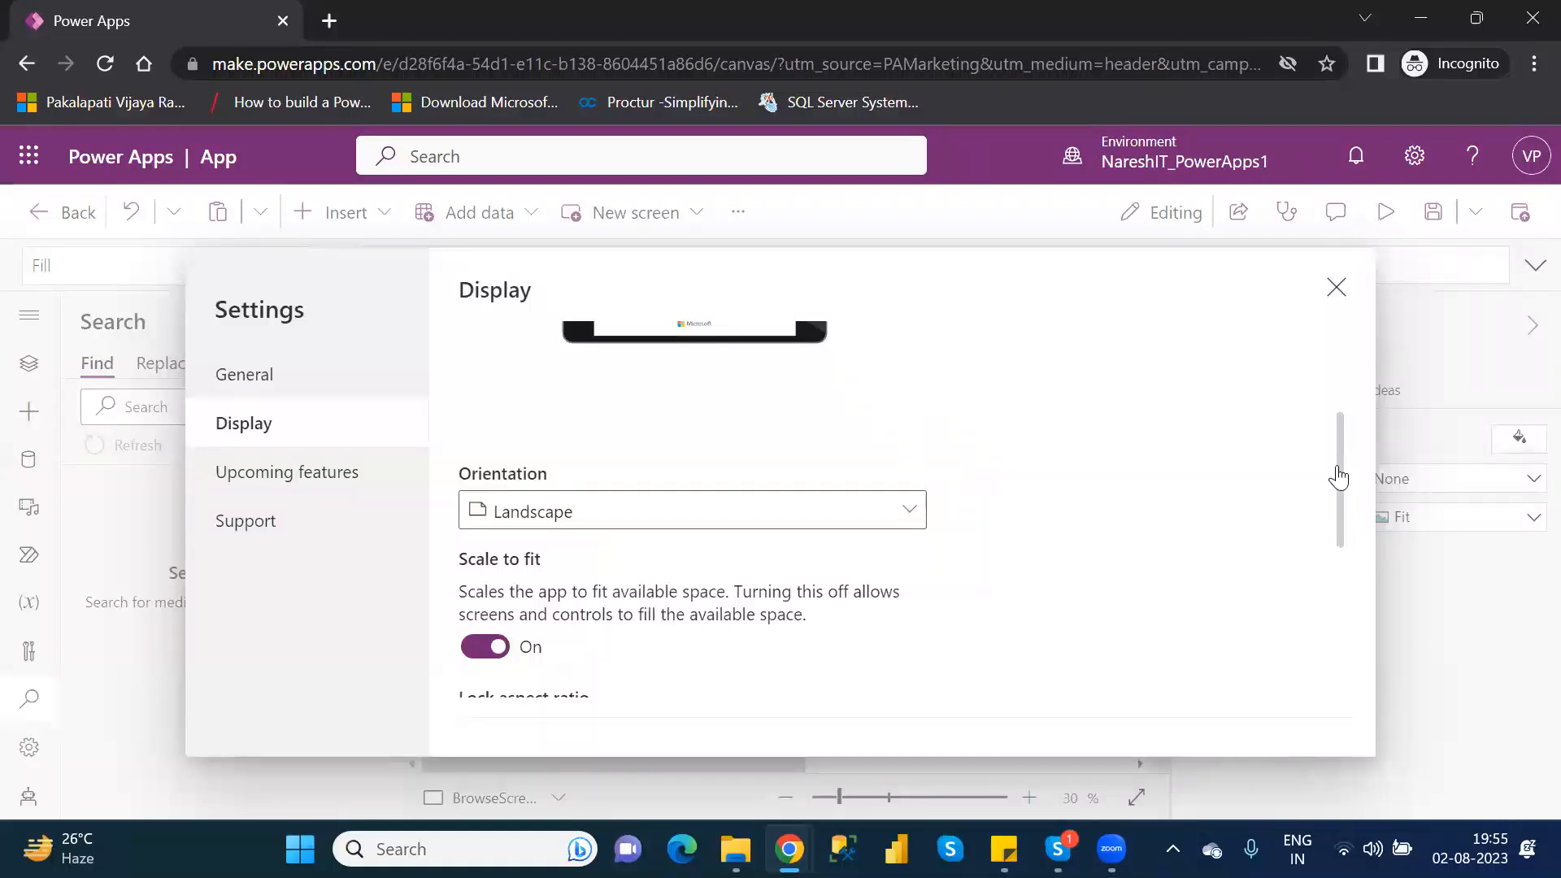
pyautogui.moveTo(1338, 477); pyautogui.dragTo(1342, 383)
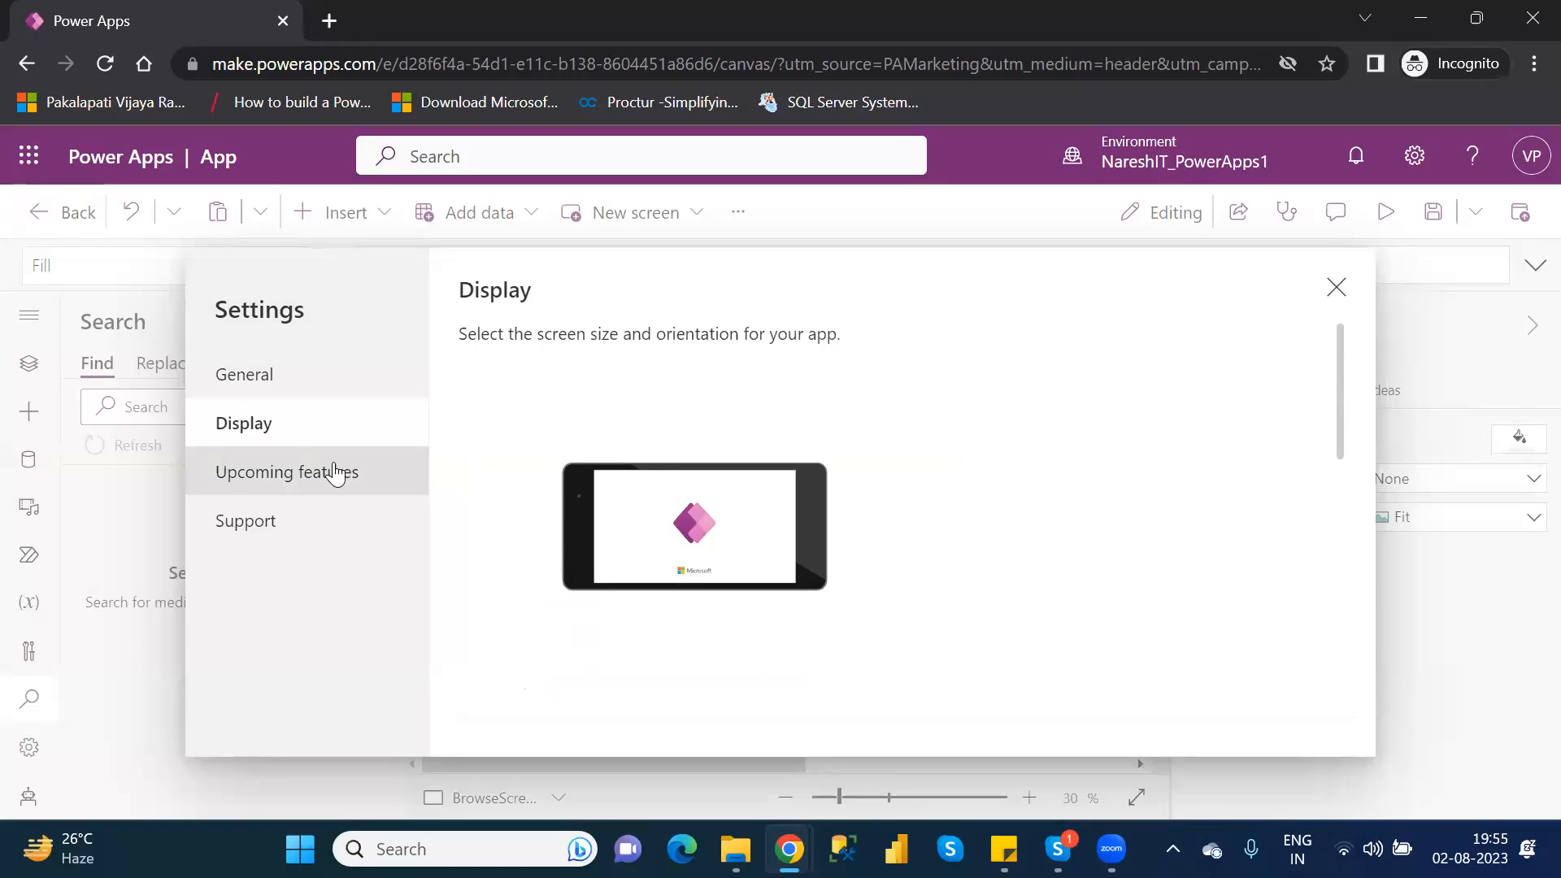
pyautogui.click(1335, 287)
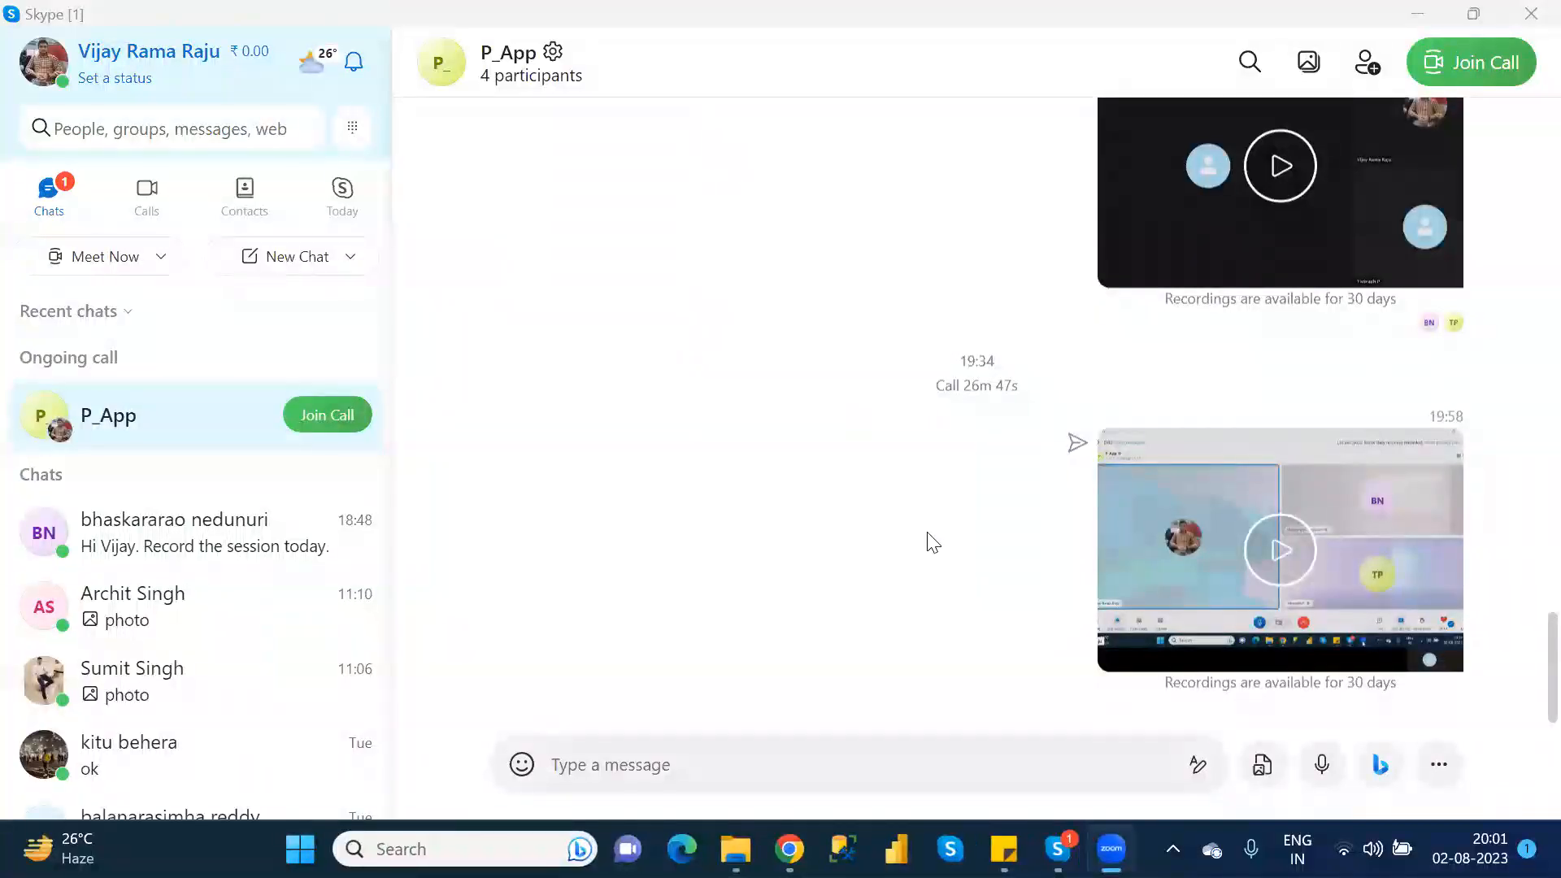
# Switch from Skype back to the Power Apps studio browser window
pyautogui.moveTo(788, 849)
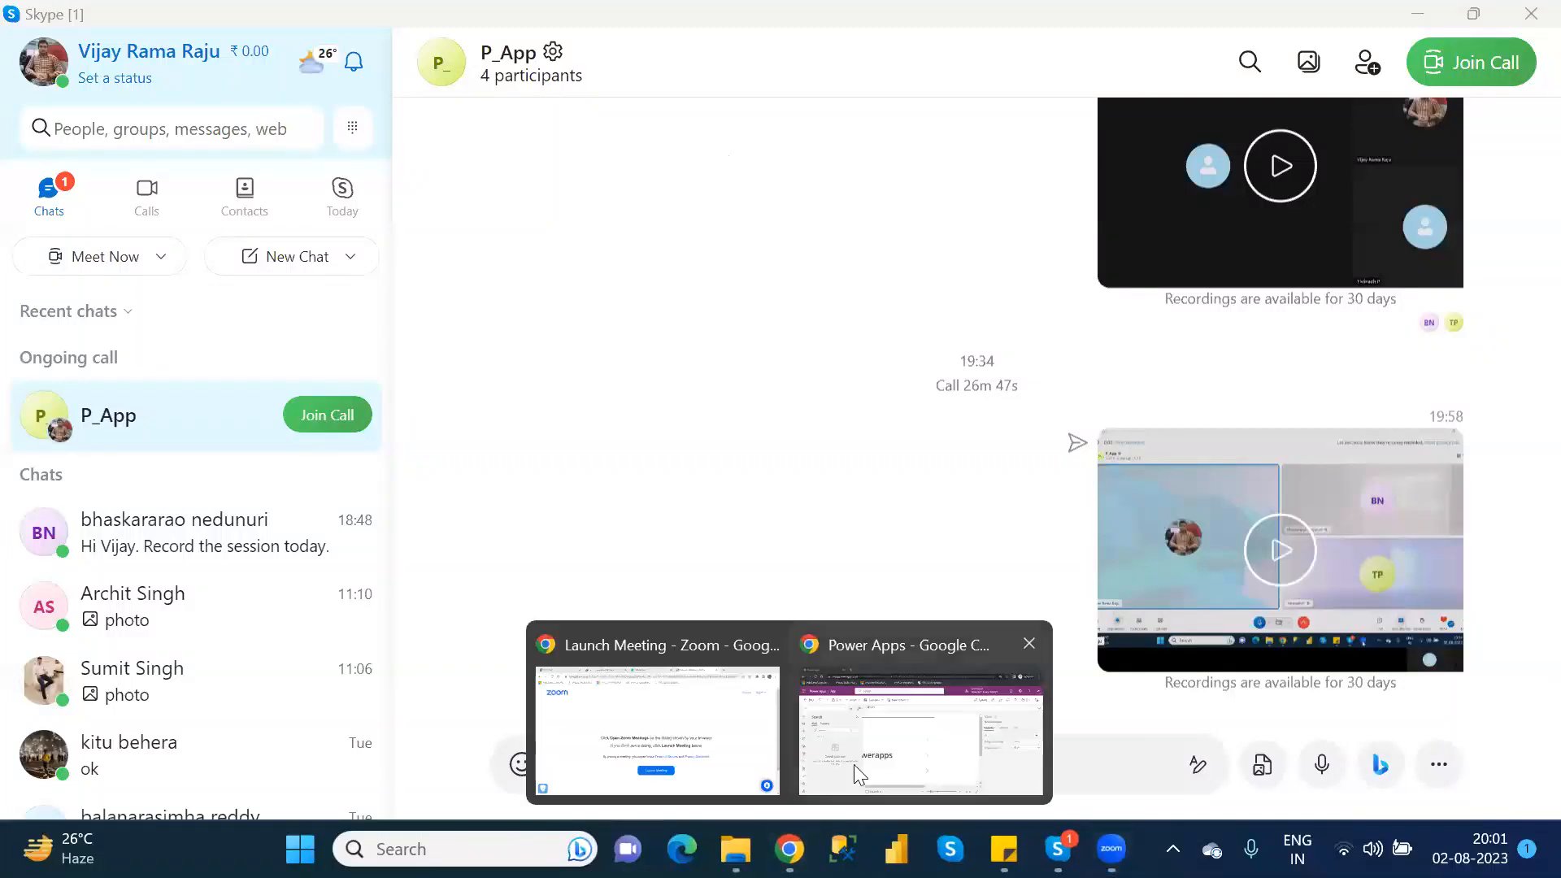
pyautogui.click(853, 764)
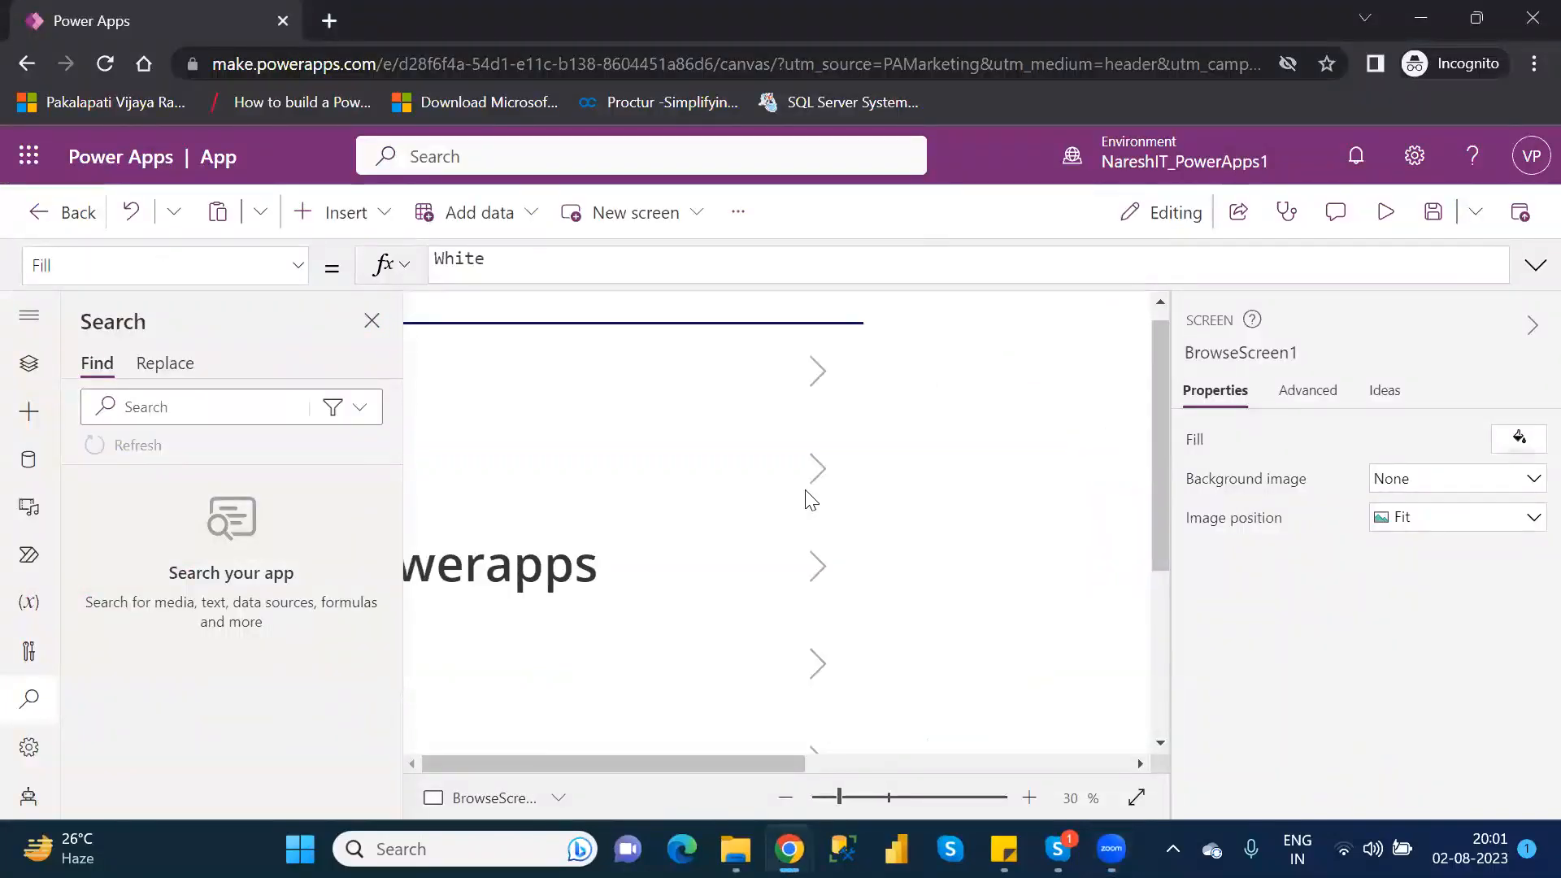